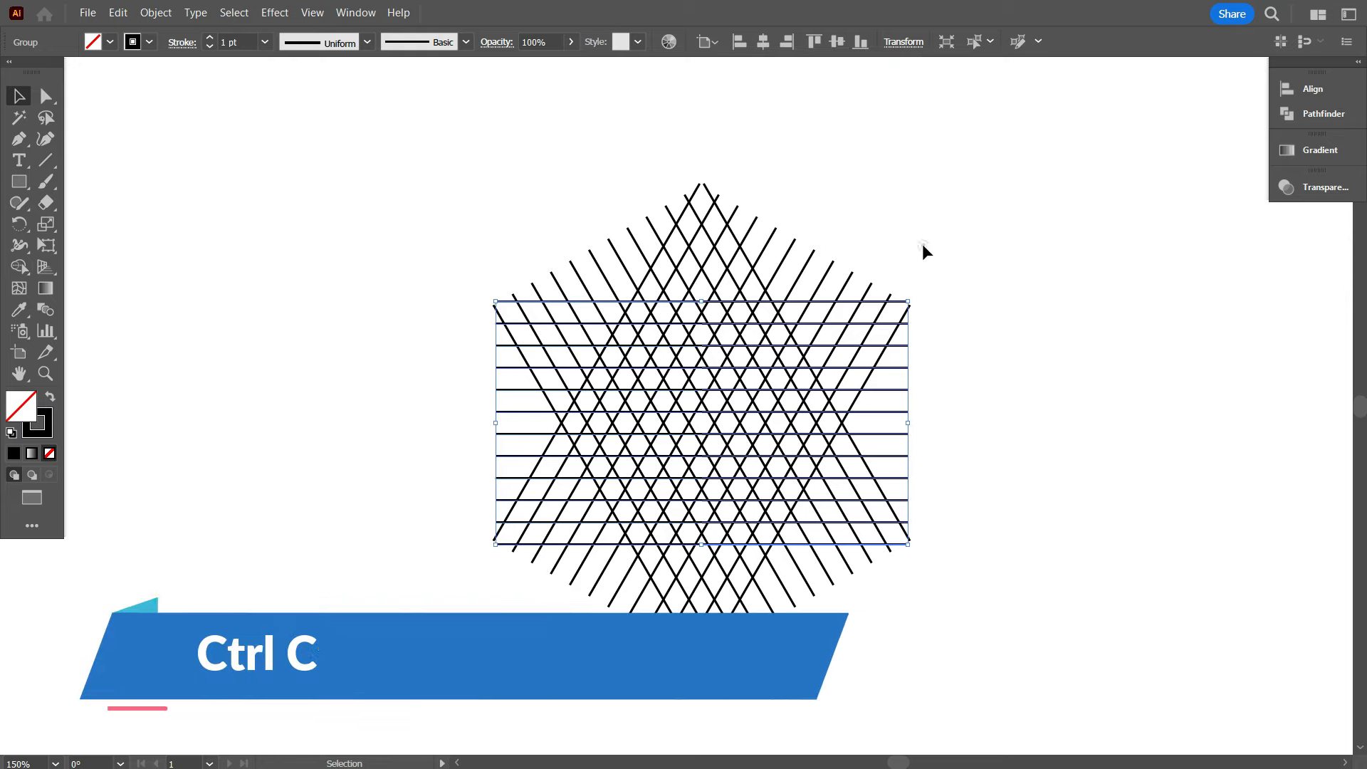
# Step: Paste a copy of the horizontal line group in front and rotate it 90°
pyautogui.hotkey('ctrl', 'f')
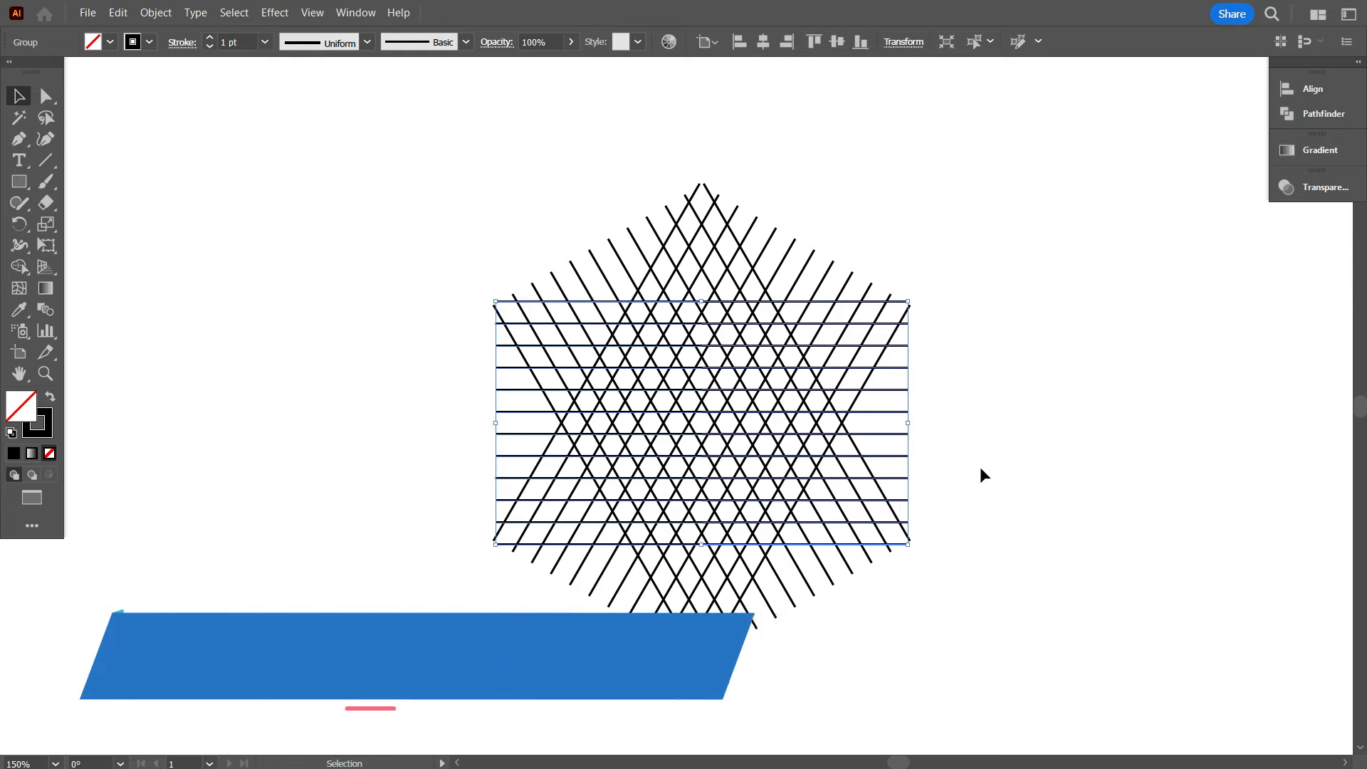
pyautogui.click(902, 43)
pyautogui.click(805, 116)
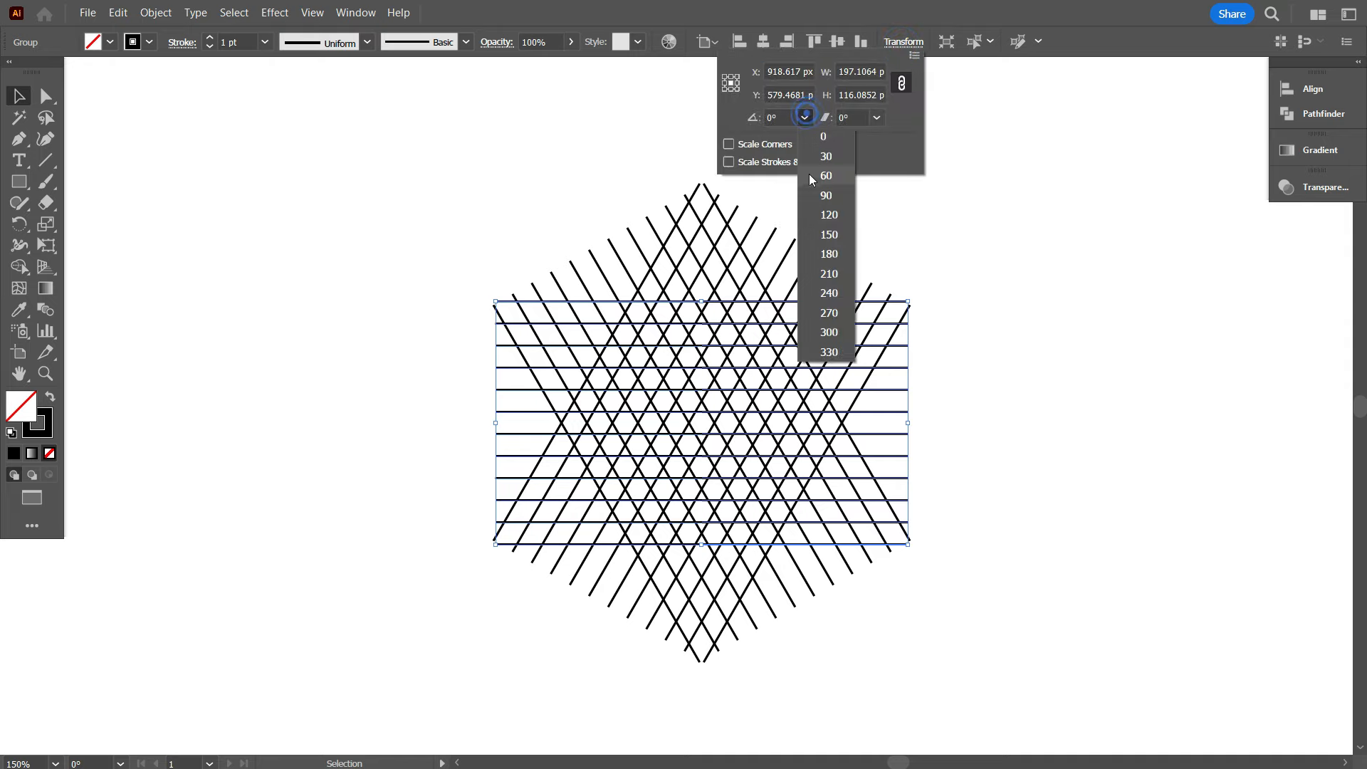
pyautogui.click(816, 197)
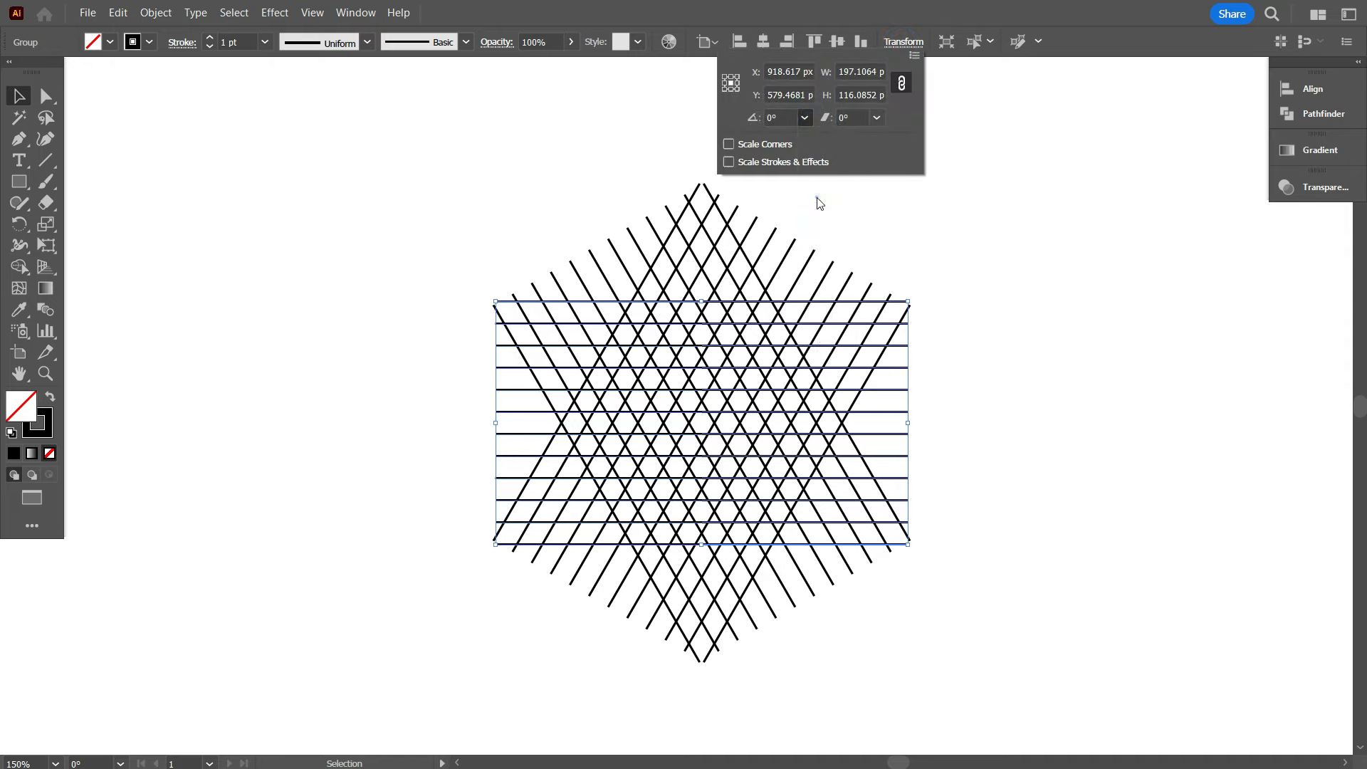
pyautogui.click(968, 394)
pyautogui.click(965, 388)
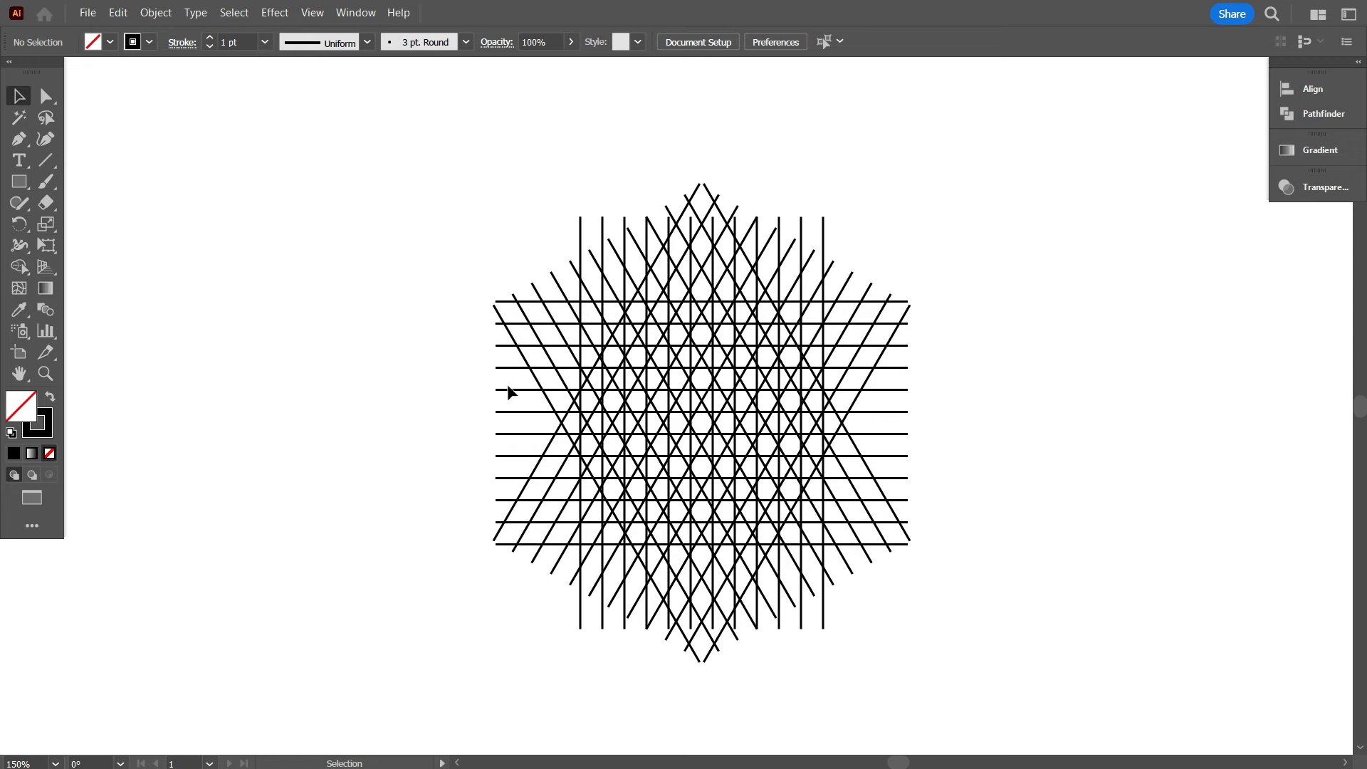
# Step: Rotate the entire line grid 90° and set its stroke weight to 0.25 pt
pyautogui.moveTo(335, 259); pyautogui.dragTo(1016, 610)
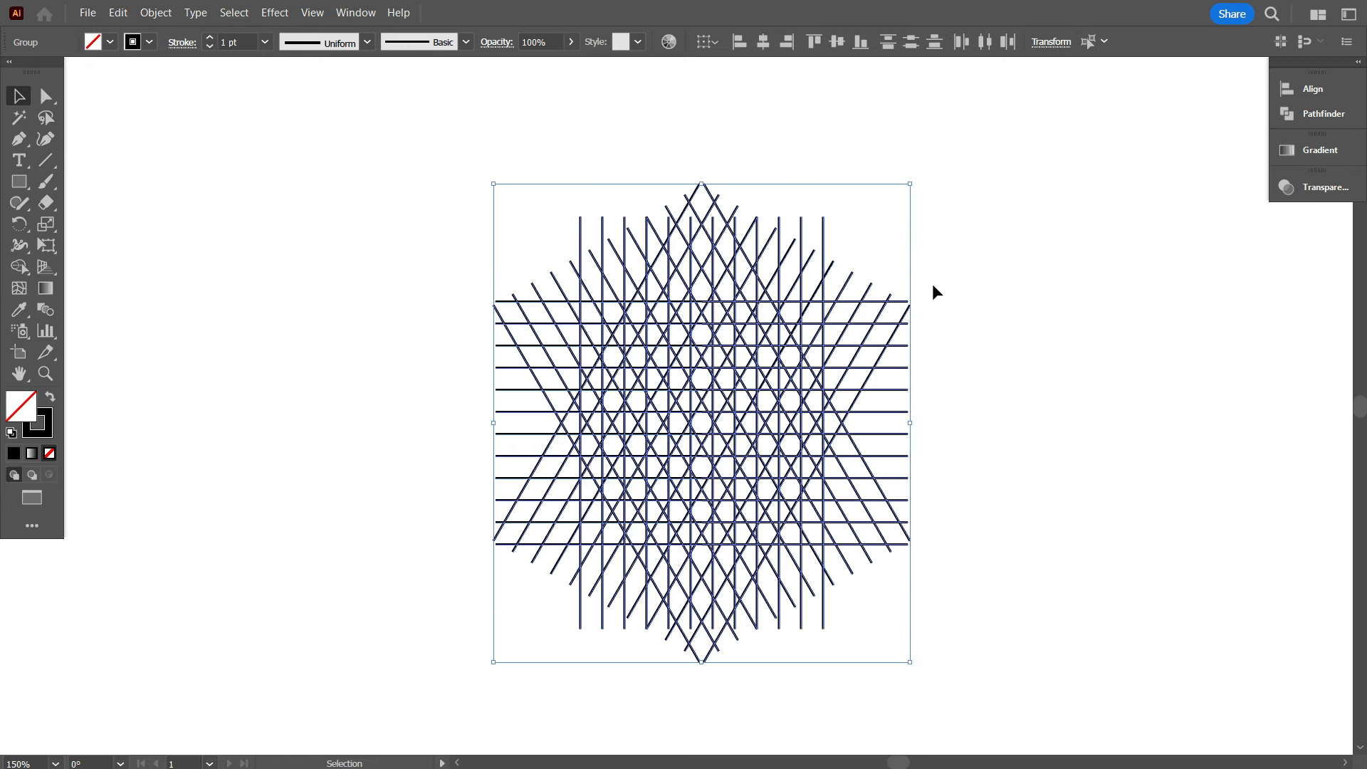
pyautogui.moveTo(918, 176); pyautogui.dragTo(1011, 548)
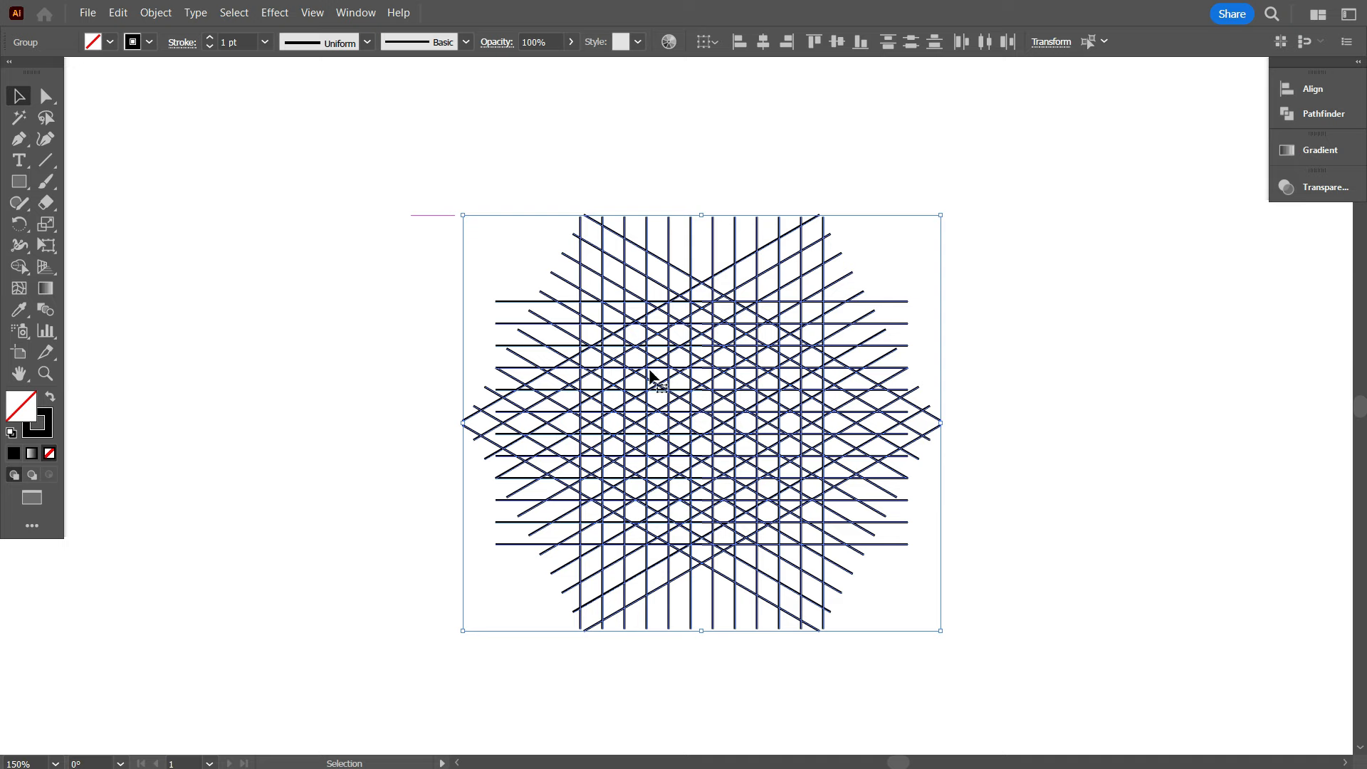
pyautogui.scroll(-3, 236, 42)
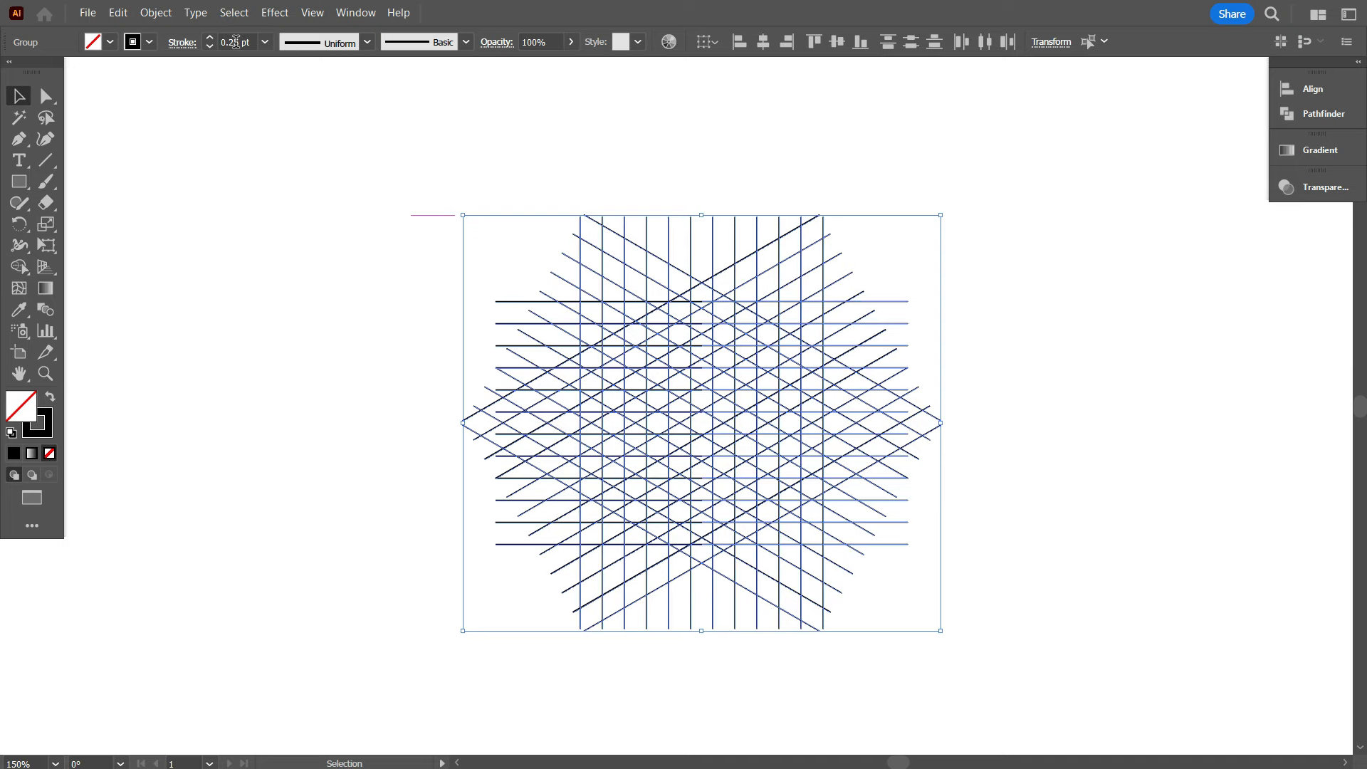
pyautogui.click(242, 193)
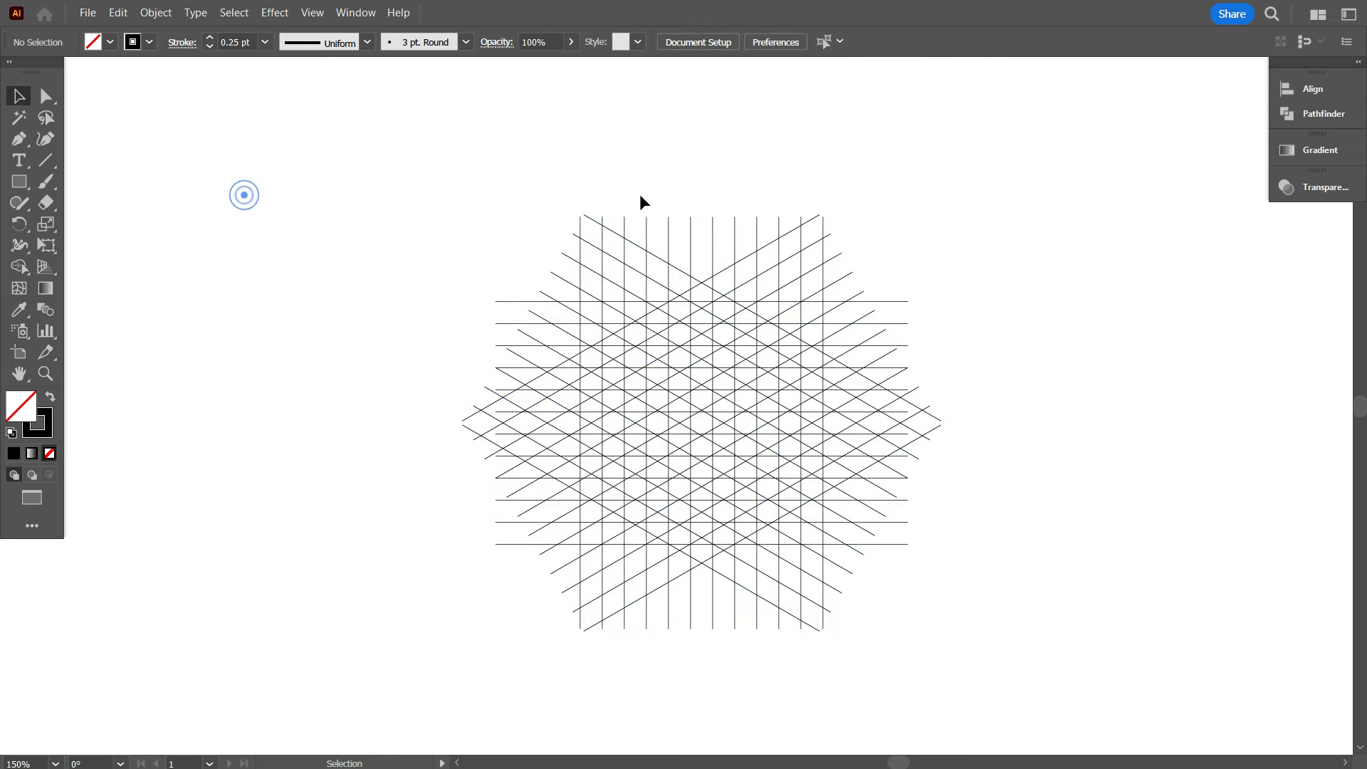
# Step: Duplicate the vertical line group into the empty area to the right of the grid
pyautogui.click(668, 225)
pyautogui.click(1006, 321)
pyautogui.scroll(-1, 1074, 502)
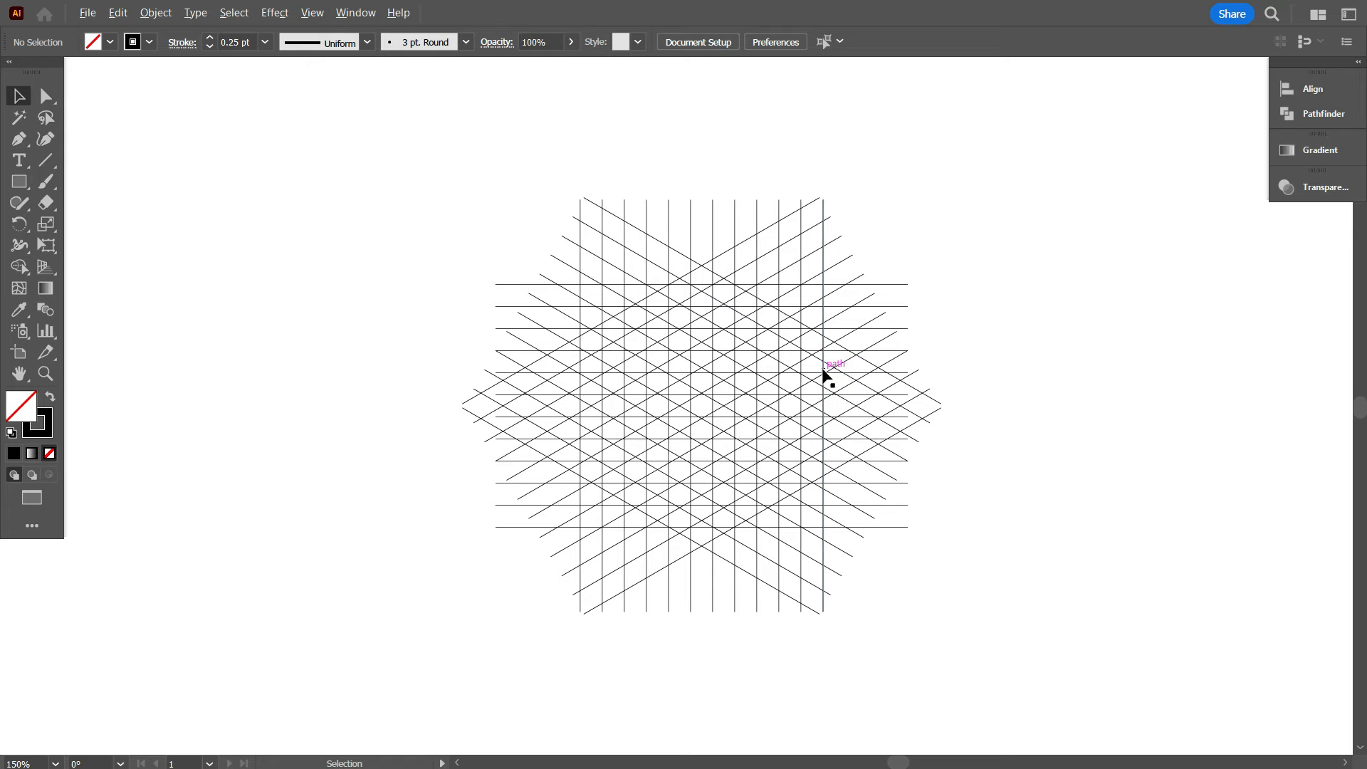
pyautogui.moveTo(820, 369); pyautogui.dragTo(1297, 369)
pyautogui.click(984, 535)
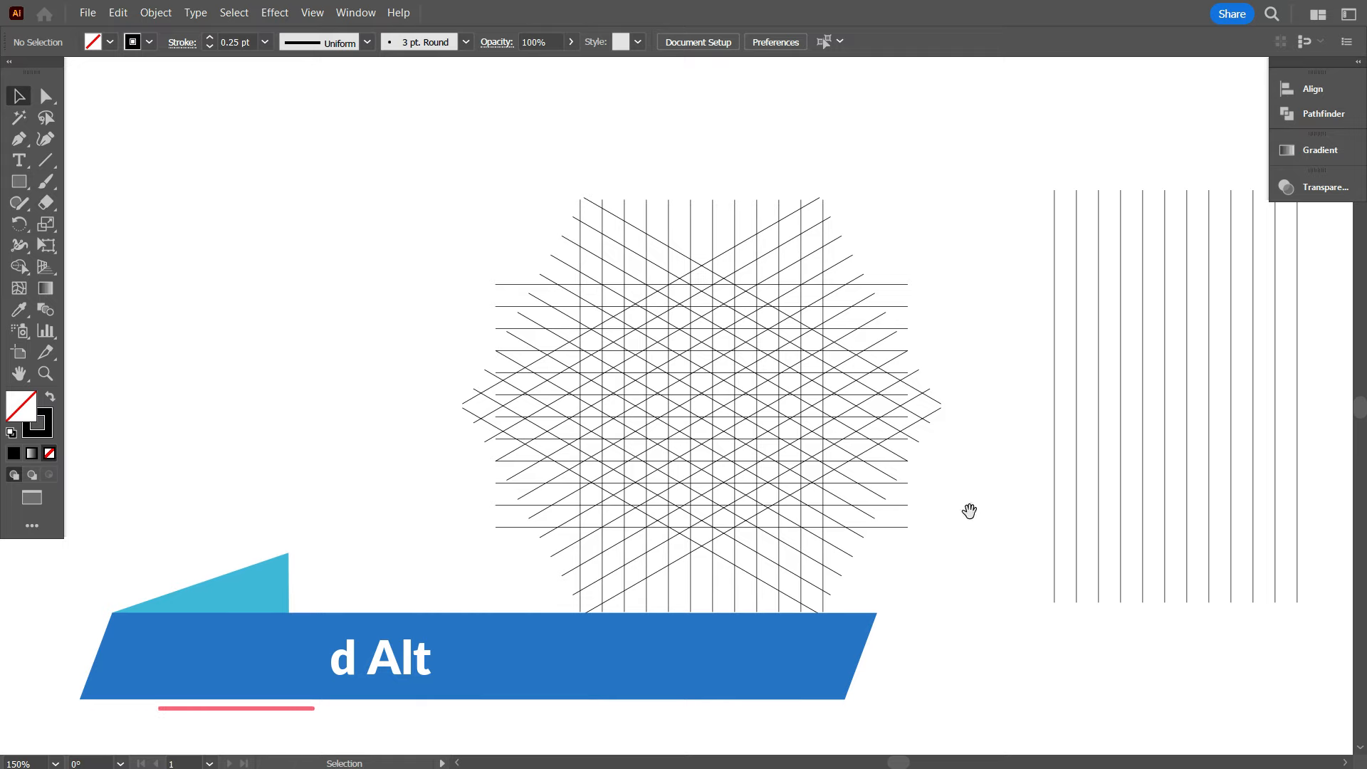
pyautogui.moveTo(967, 509); pyautogui.dragTo(857, 509)
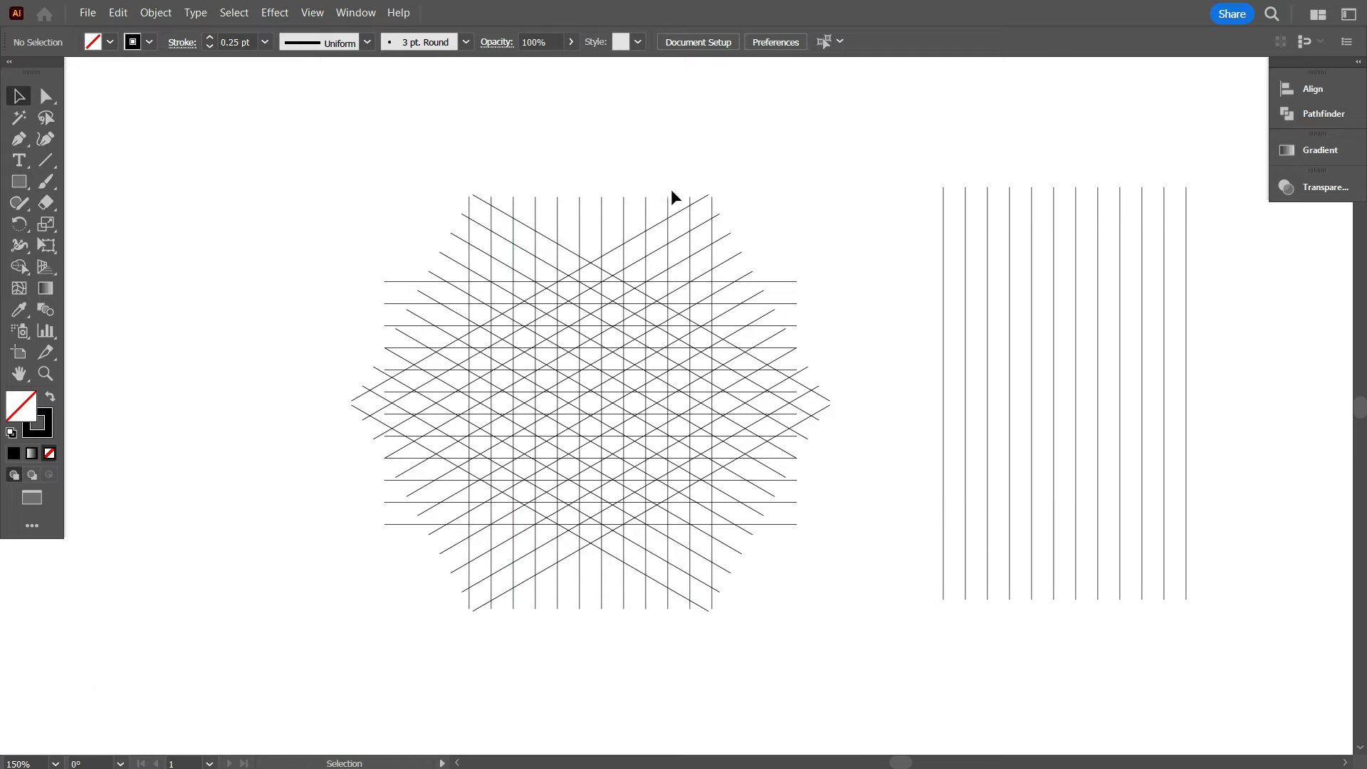
# Step: Select the whole hexagonal grid for the Shape Builder tool and swap fill and stroke to get a black fill without stroke
pyautogui.moveTo(294, 238); pyautogui.dragTo(824, 625)
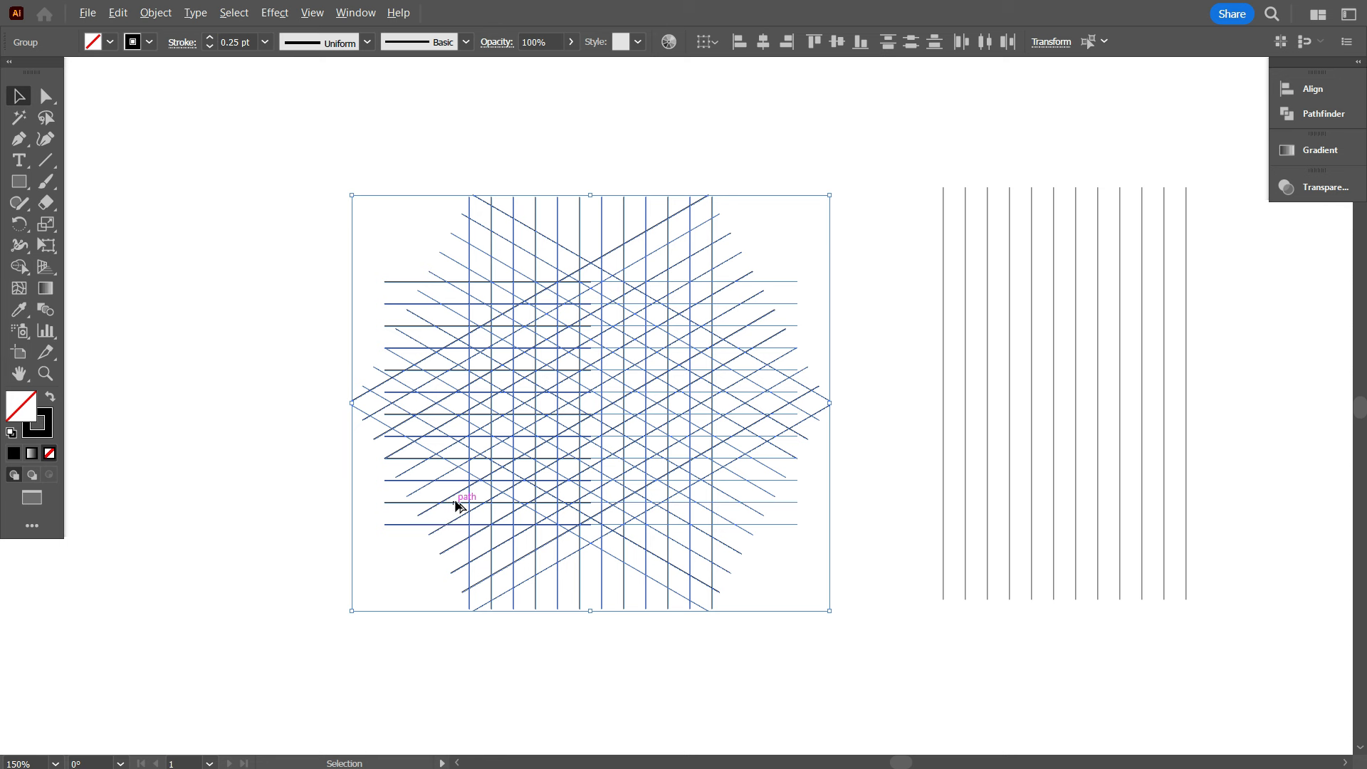
pyautogui.scroll(1, 456, 501)
pyautogui.scroll(1, 458, 502)
pyautogui.moveTo(463, 494); pyautogui.dragTo(506, 500)
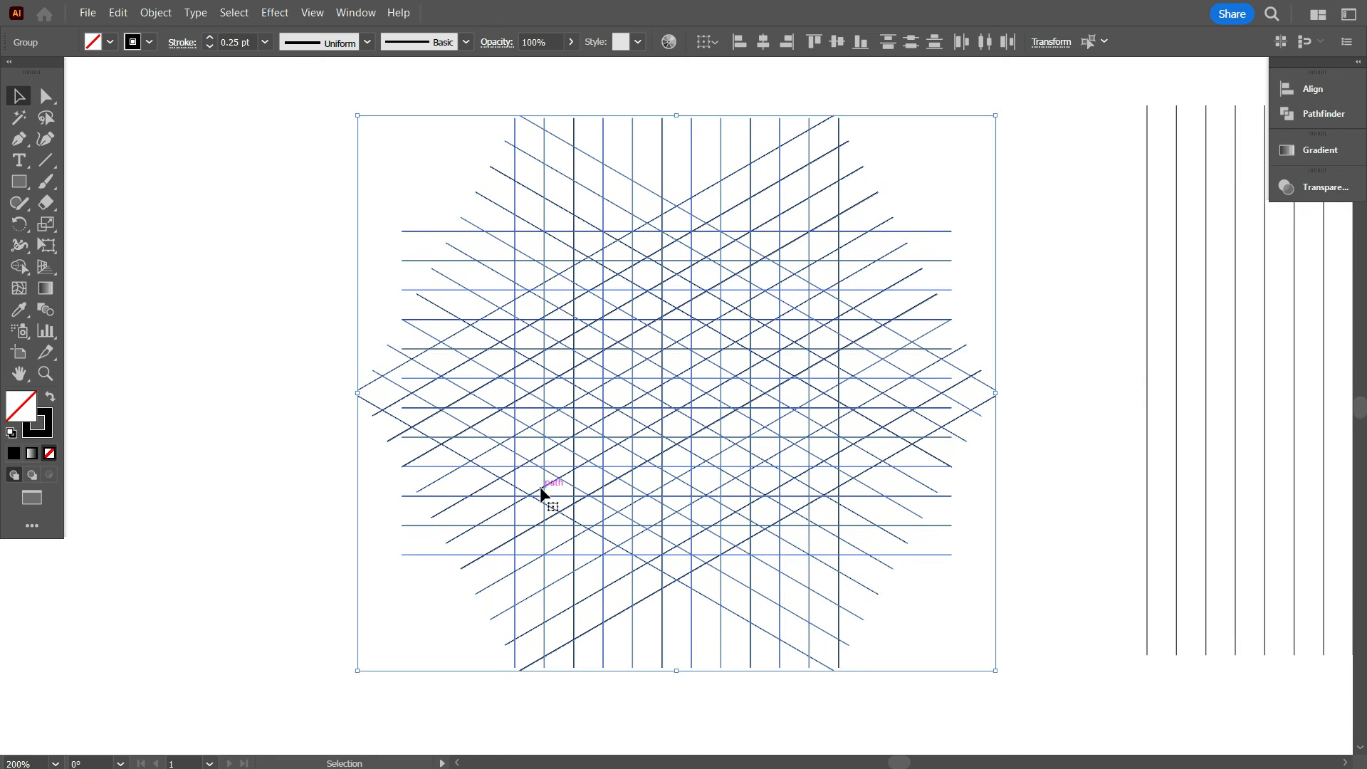
pyautogui.click(15, 268)
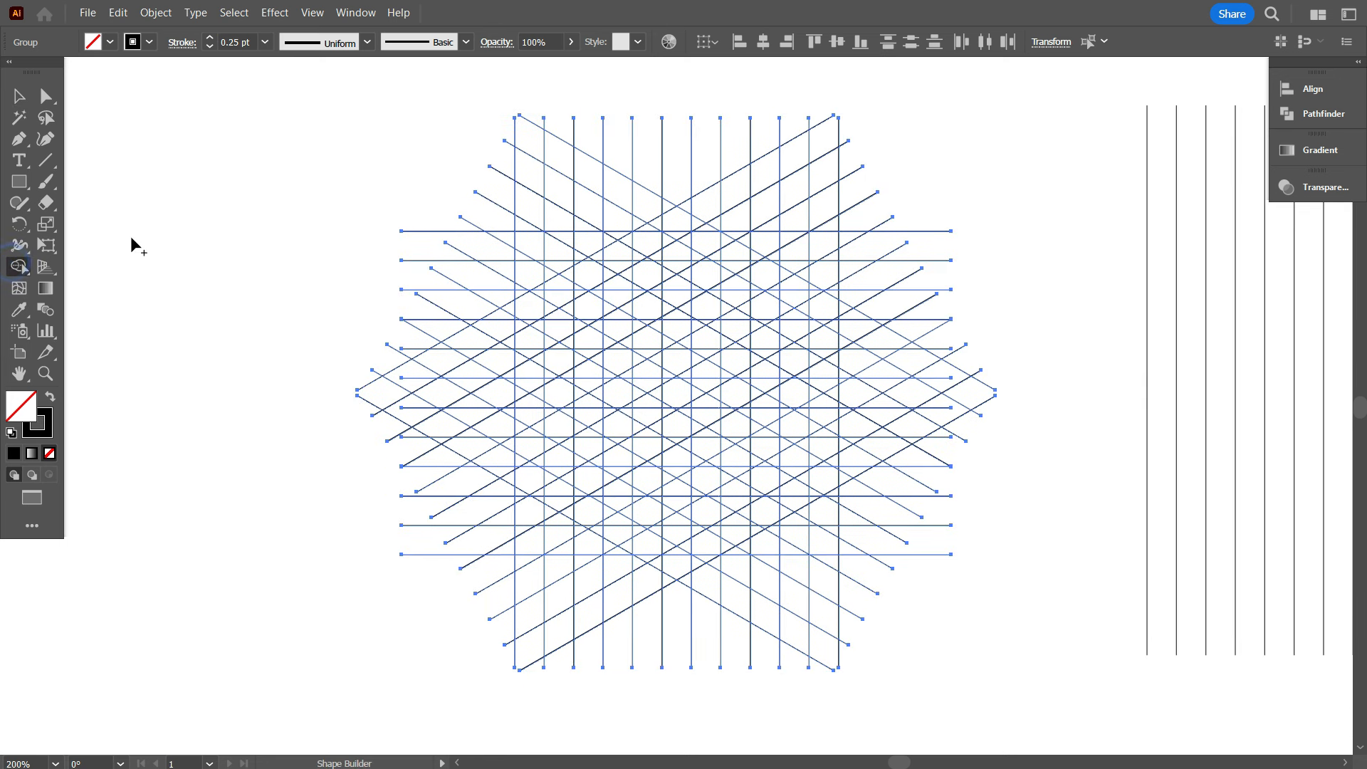
pyautogui.click(50, 400)
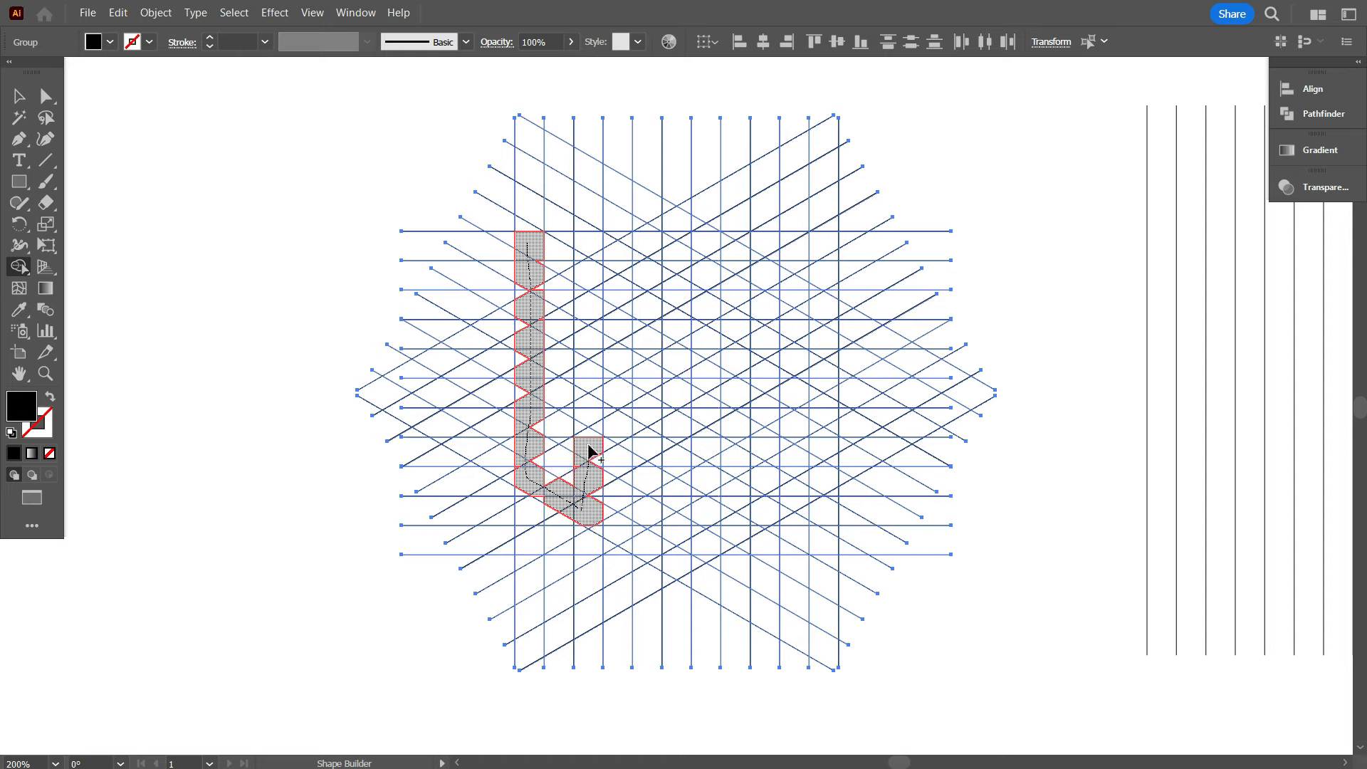
# Step: Merge grid cells into a slanted-bottom loop on the left and two central bars meeting in a point at the bottom
pyautogui.moveTo(588, 449); pyautogui.dragTo(590, 294)
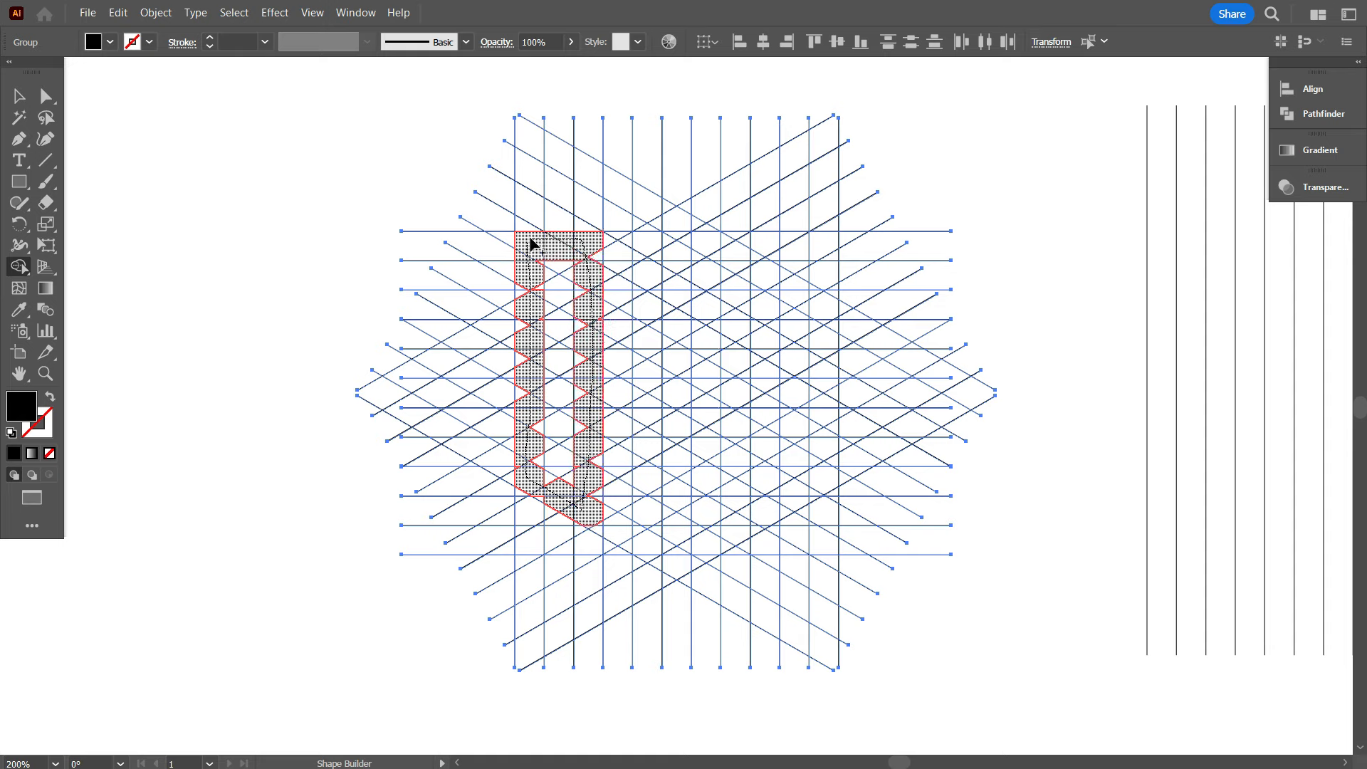
pyautogui.moveTo(521, 244); pyautogui.dragTo(524, 244)
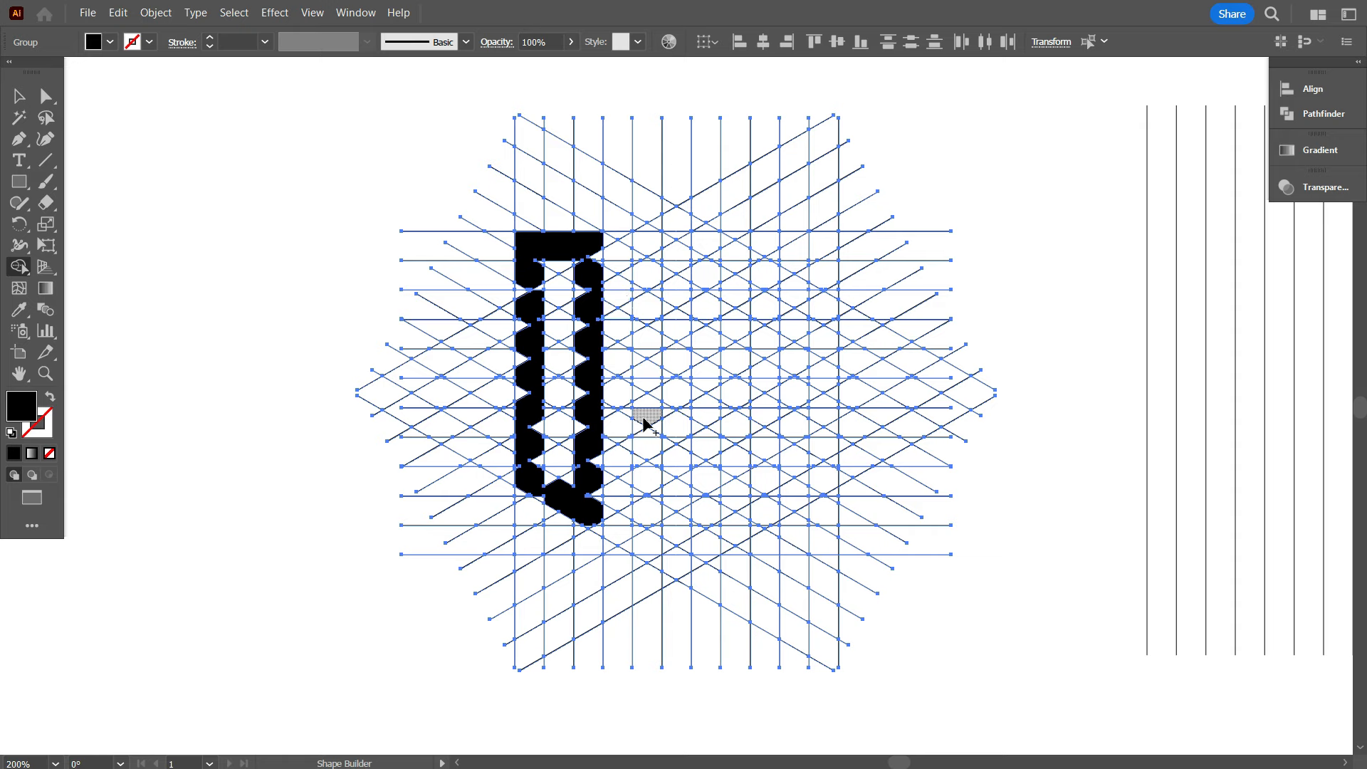
pyautogui.moveTo(644, 414); pyautogui.dragTo(649, 547)
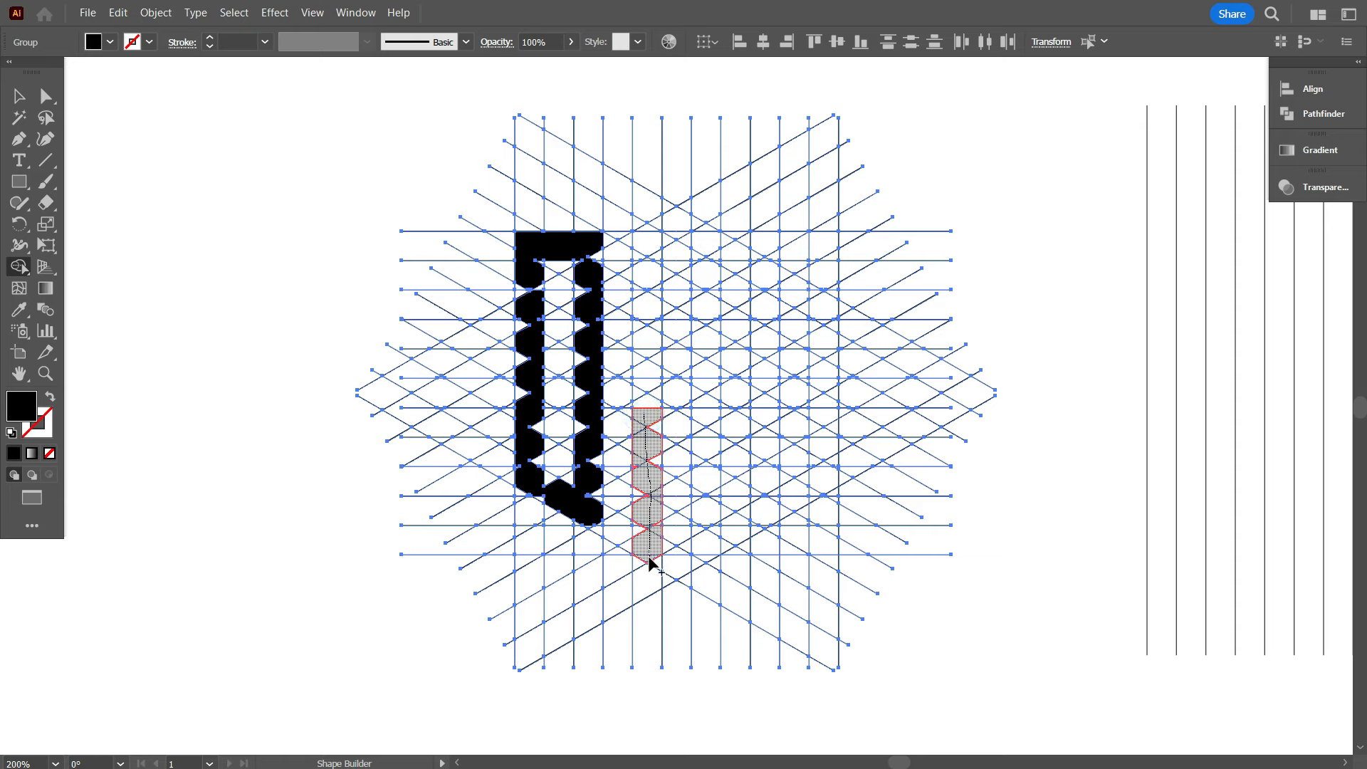
pyautogui.moveTo(648, 556); pyautogui.dragTo(679, 568)
pyautogui.moveTo(705, 470); pyautogui.dragTo(707, 237)
pyautogui.moveTo(640, 463)
pyautogui.mouseDown()
pyautogui.moveTo(646, 268)
pyautogui.moveTo(642, 249)
pyautogui.moveTo(605, 245)
pyautogui.moveTo(644, 245)
pyautogui.mouseUp()
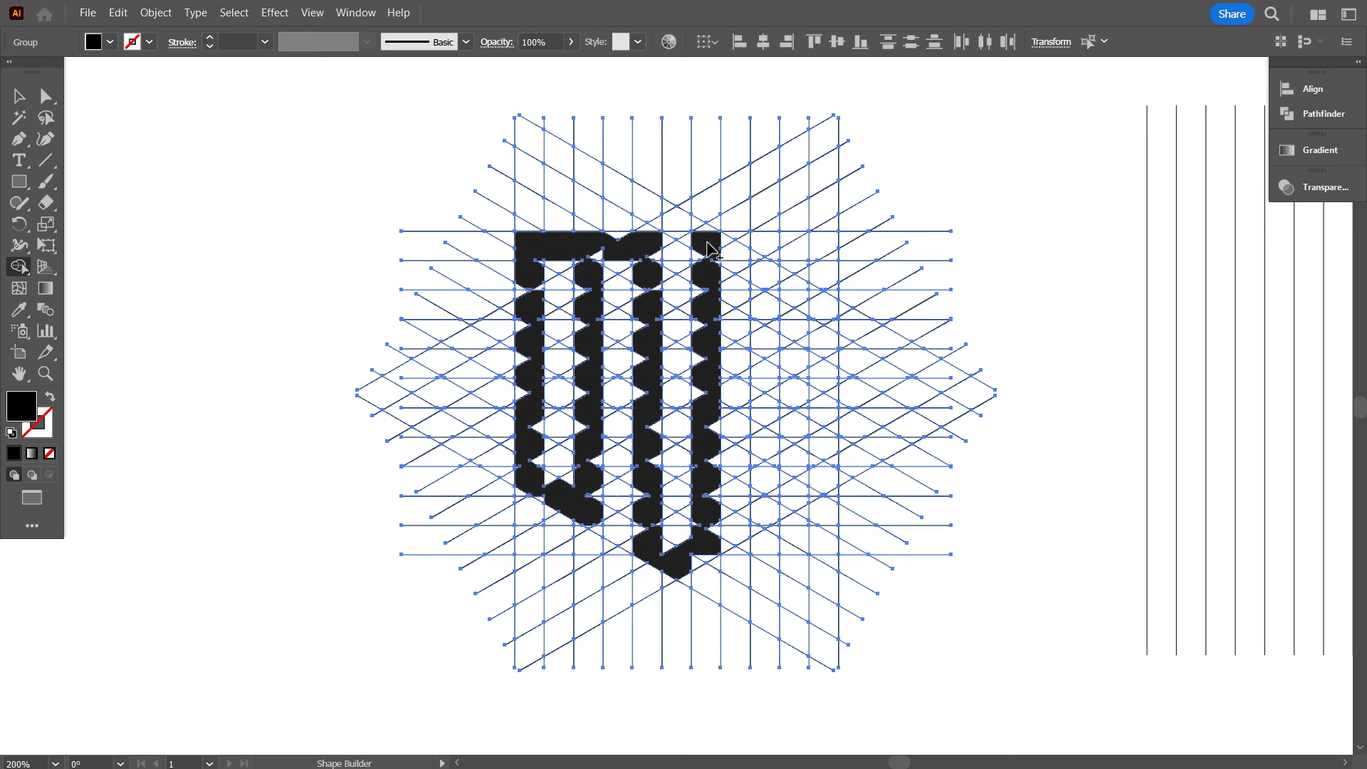
# Step: Merge grid cells into a mirrored loop on the right and add pointed tips above the two central bars
pyautogui.moveTo(735, 244)
pyautogui.mouseDown()
pyautogui.moveTo(759, 245)
pyautogui.moveTo(762, 524)
pyautogui.moveTo(810, 491)
pyautogui.moveTo(820, 276)
pyautogui.moveTo(744, 244)
pyautogui.mouseUp()
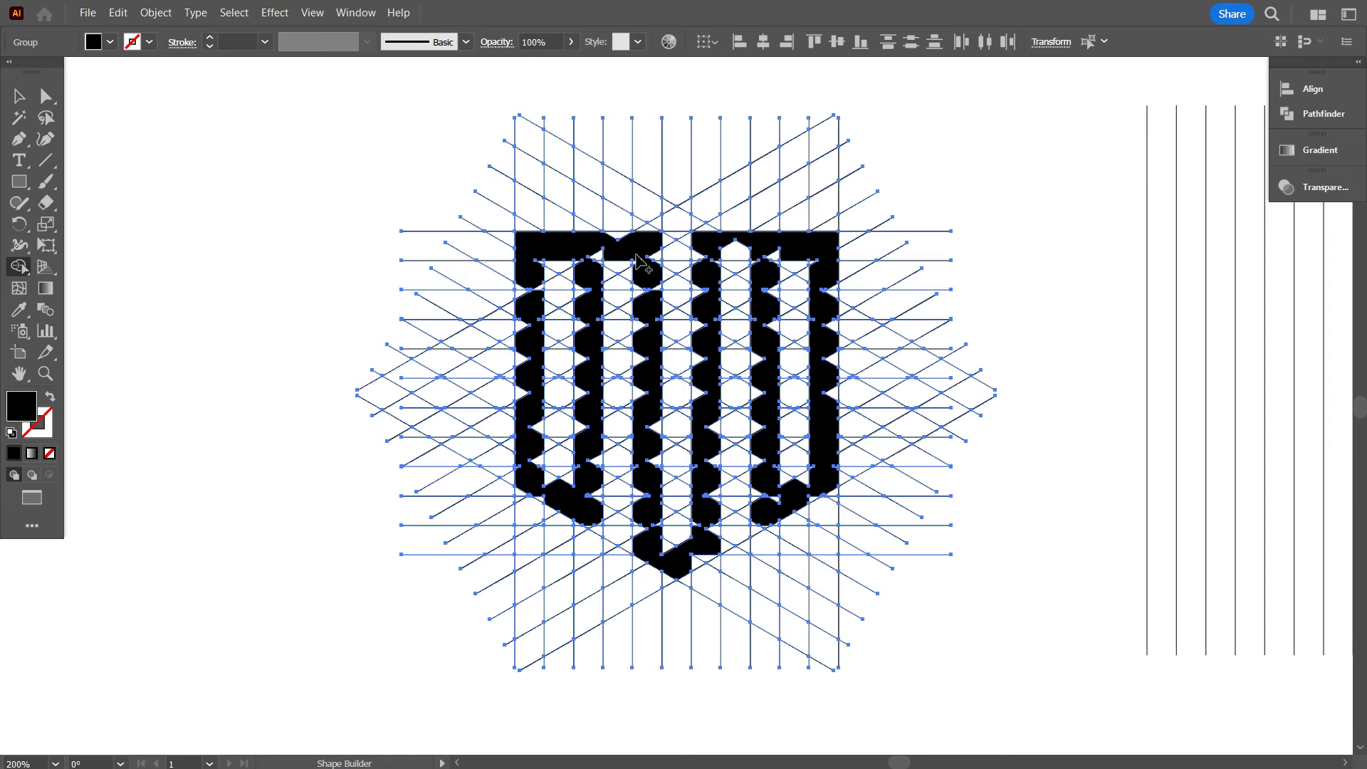
pyautogui.click(659, 217)
pyautogui.click(708, 207)
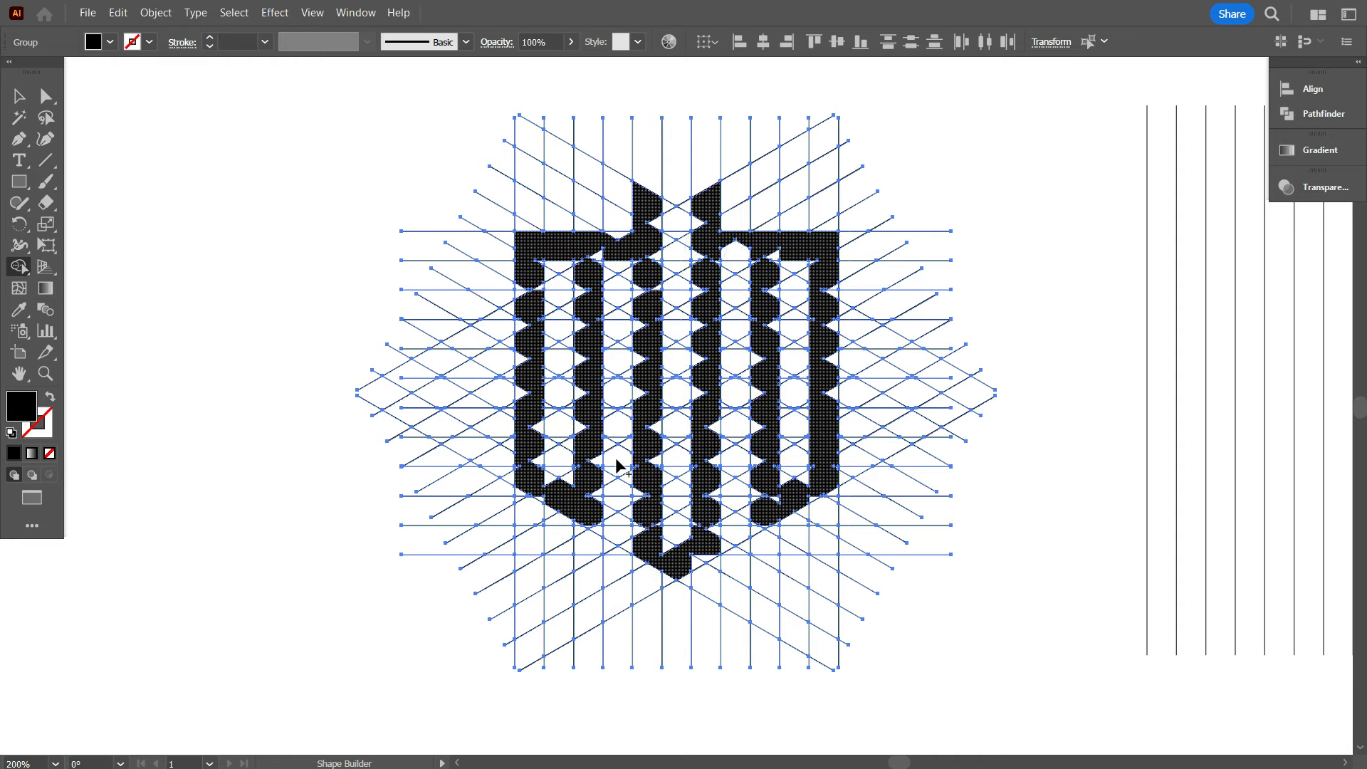
# Step: Merge the unfilled triangular gaps into the lower part of the second bar from the left
pyautogui.scroll(3, 554, 515)
pyautogui.moveTo(645, 493)
pyautogui.mouseDown()
pyautogui.moveTo(705, 591)
pyautogui.moveTo(655, 451)
pyautogui.moveTo(650, 467)
pyautogui.mouseUp()
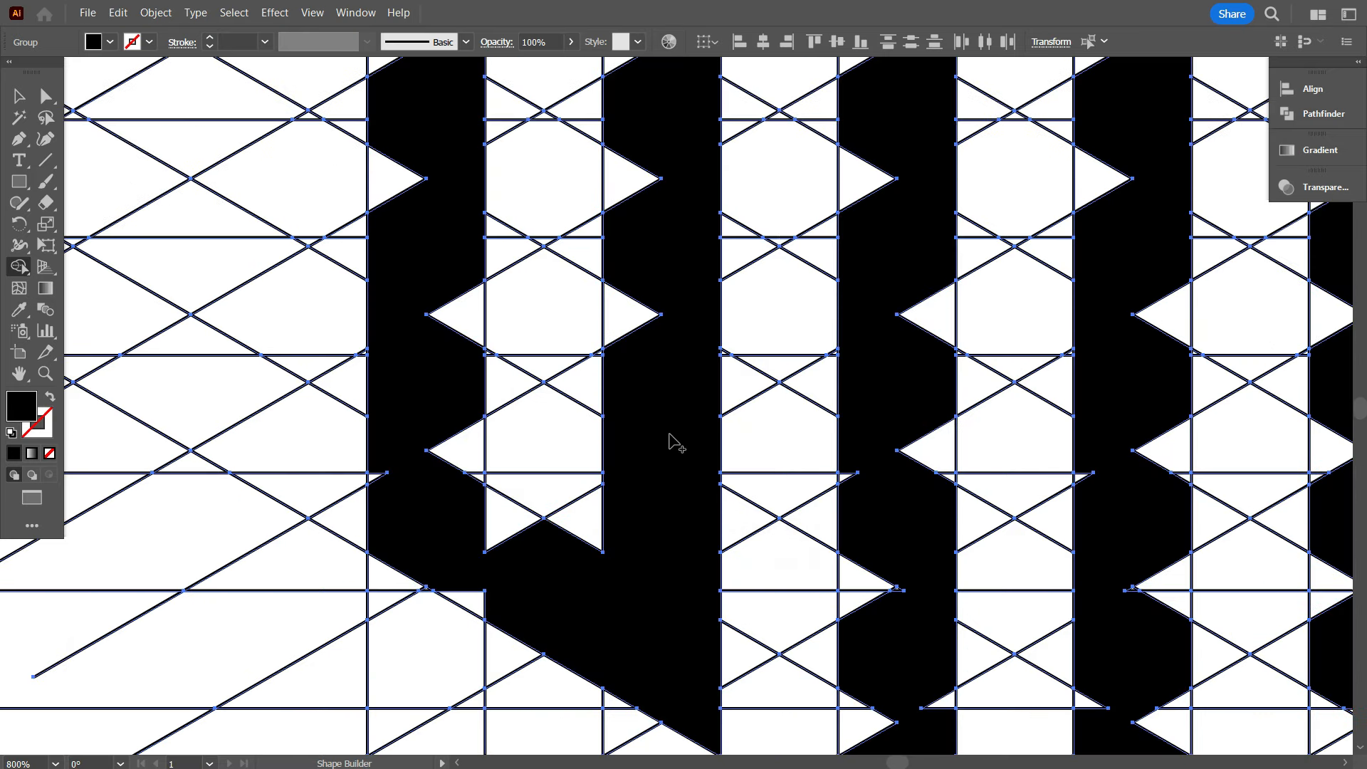
pyautogui.moveTo(651, 407); pyautogui.dragTo(618, 89)
pyautogui.scroll(1, 676, 303)
# Step: Merge the triangular gaps into the lower halves of the two central bars and the point joining them
pyautogui.moveTo(875, 97)
pyautogui.mouseDown()
pyautogui.moveTo(847, 513)
pyautogui.moveTo(858, 534)
pyautogui.moveTo(929, 553)
pyautogui.moveTo(938, 537)
pyautogui.moveTo(891, 377)
pyautogui.mouseUp()
pyautogui.scroll(-2, 886, 498)
pyautogui.moveTo(894, 559); pyautogui.dragTo(890, 542)
pyautogui.scroll(-2, 876, 512)
pyautogui.moveTo(864, 491)
pyautogui.mouseDown()
pyautogui.moveTo(924, 493)
pyautogui.moveTo(939, 517)
pyautogui.mouseUp()
pyautogui.moveTo(928, 592)
pyautogui.mouseDown()
pyautogui.moveTo(1010, 651)
pyautogui.moveTo(968, 650)
pyautogui.moveTo(1056, 661)
pyautogui.moveTo(1162, 608)
pyautogui.moveTo(1168, 486)
pyautogui.moveTo(1113, 518)
pyautogui.moveTo(1109, 440)
pyautogui.moveTo(1179, 428)
pyautogui.moveTo(1139, 399)
pyautogui.mouseUp()
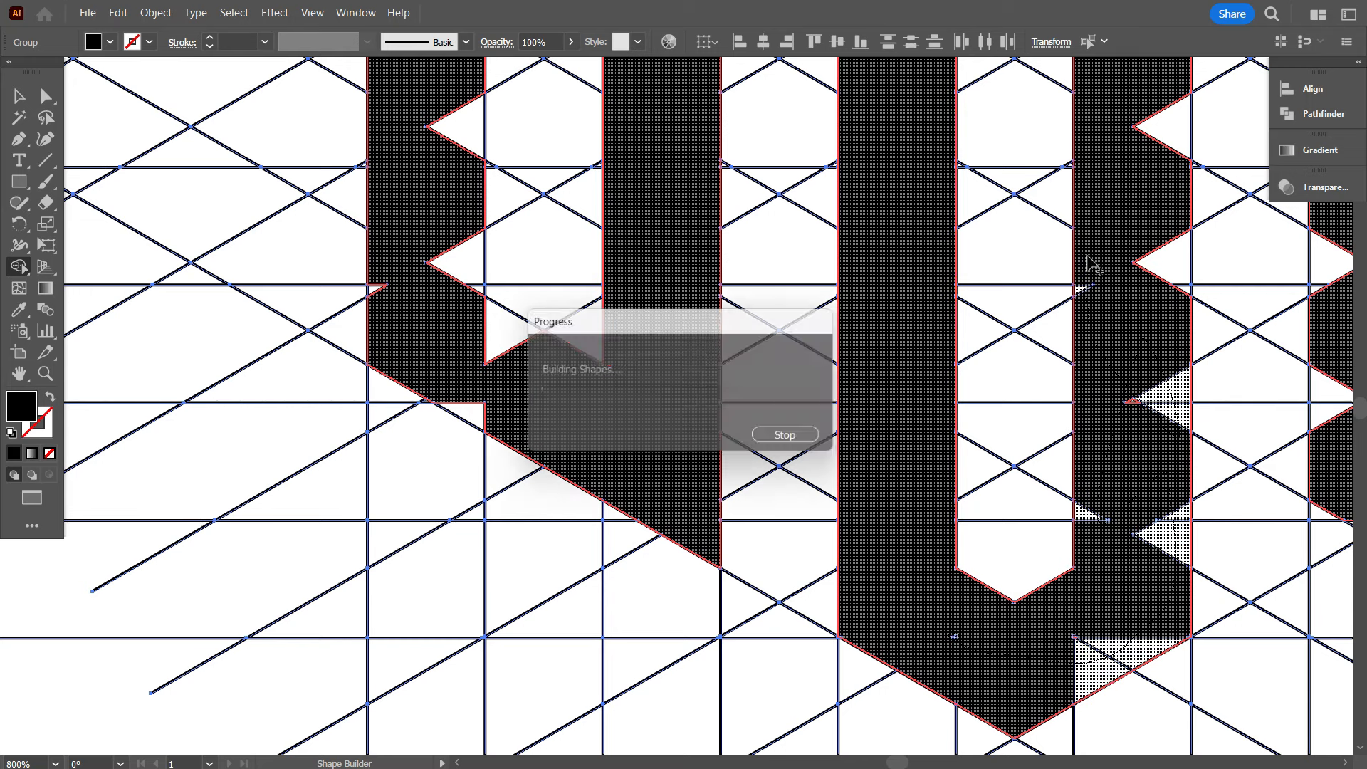
# Step: Merge the remaining triangular gaps along the outer left bar and the middle of the right central bar
pyautogui.scroll(2, 1137, 378)
pyautogui.moveTo(1132, 344); pyautogui.dragTo(1177, 470)
pyautogui.moveTo(541, 518)
pyautogui.mouseDown()
pyautogui.moveTo(444, 406)
pyautogui.moveTo(385, 431)
pyautogui.moveTo(498, 564)
pyautogui.mouseUp()
pyautogui.scroll(3, 506, 595)
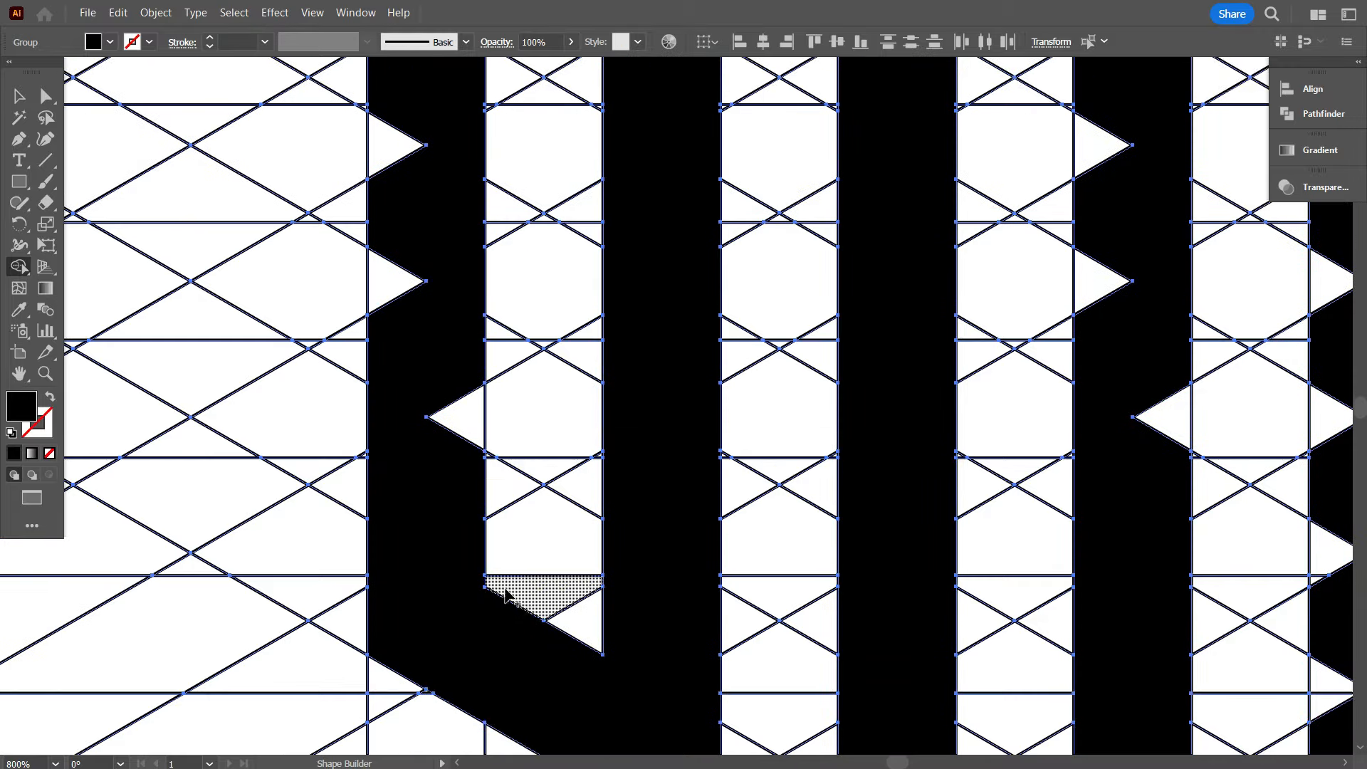
pyautogui.moveTo(415, 296)
pyautogui.mouseDown()
pyautogui.moveTo(397, 345)
pyautogui.moveTo(428, 324)
pyautogui.mouseUp()
pyautogui.scroll(3, 458, 229)
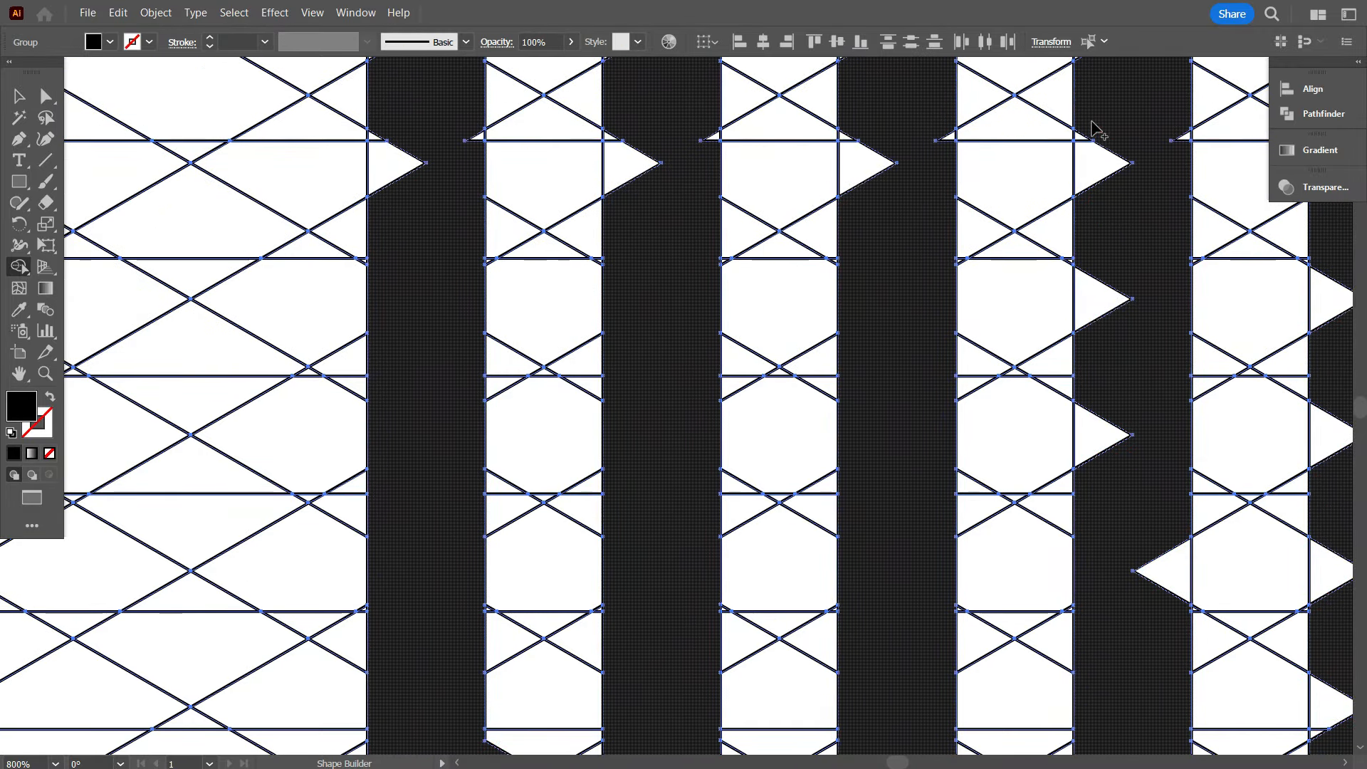
pyautogui.moveTo(1089, 129)
pyautogui.mouseDown()
pyautogui.moveTo(1103, 291)
pyautogui.moveTo(1089, 438)
pyautogui.moveTo(1160, 583)
pyautogui.mouseUp()
# Step: Fill the gaps at the top of the three leftmost bars and along their connecting crossbar
pyautogui.scroll(8, 1160, 582)
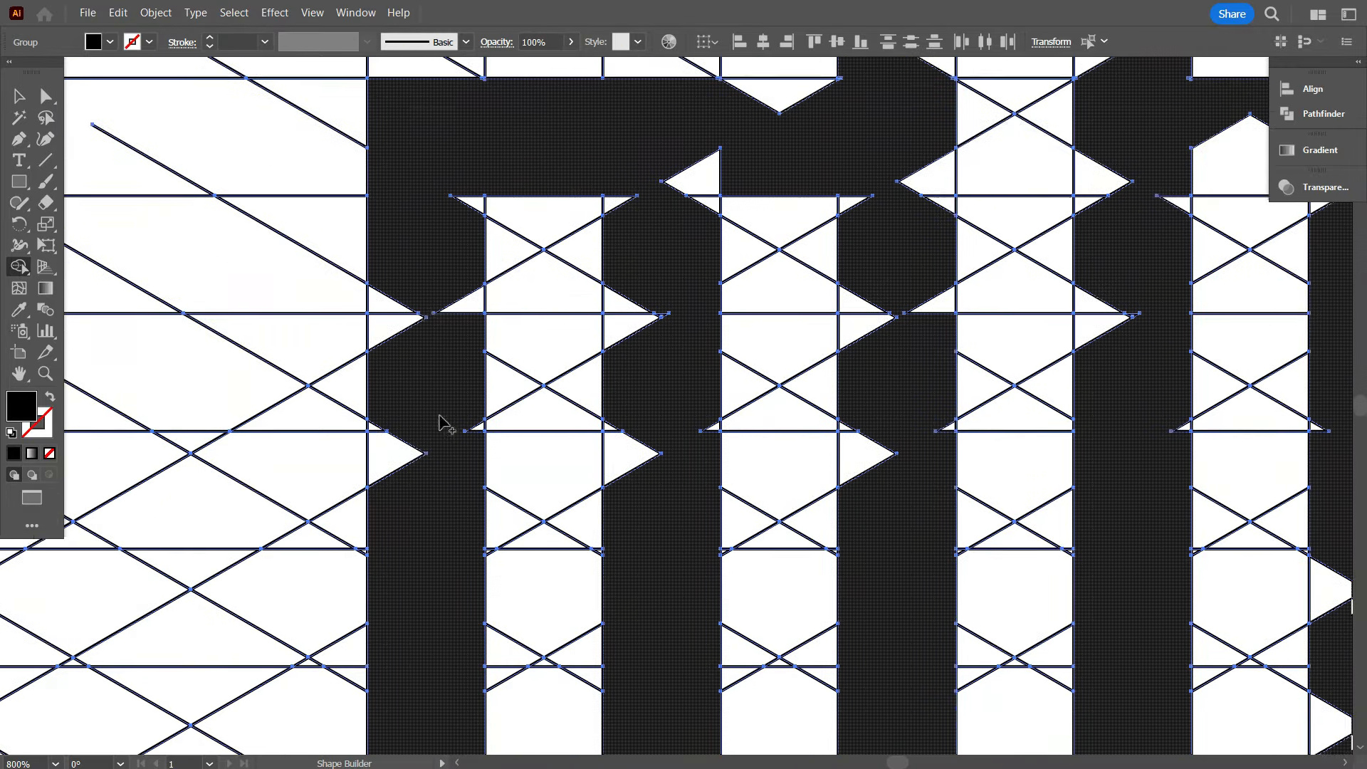
pyautogui.moveTo(409, 266)
pyautogui.mouseDown()
pyautogui.moveTo(384, 477)
pyautogui.moveTo(471, 447)
pyautogui.moveTo(462, 195)
pyautogui.moveTo(620, 199)
pyautogui.mouseUp()
pyautogui.scroll(2, 641, 203)
pyautogui.moveTo(660, 207)
pyautogui.mouseDown()
pyautogui.moveTo(695, 277)
pyautogui.moveTo(635, 284)
pyautogui.moveTo(611, 561)
pyautogui.moveTo(690, 490)
pyautogui.moveTo(704, 521)
pyautogui.moveTo(671, 426)
pyautogui.mouseUp()
pyautogui.moveTo(867, 269)
pyautogui.mouseDown()
pyautogui.moveTo(863, 458)
pyautogui.moveTo(916, 525)
pyautogui.moveTo(943, 430)
pyautogui.moveTo(929, 267)
pyautogui.moveTo(824, 202)
pyautogui.mouseUp()
# Step: Merge the triangular gaps on both sides of the right central bar's upper part
pyautogui.scroll(-1, 552, 219)
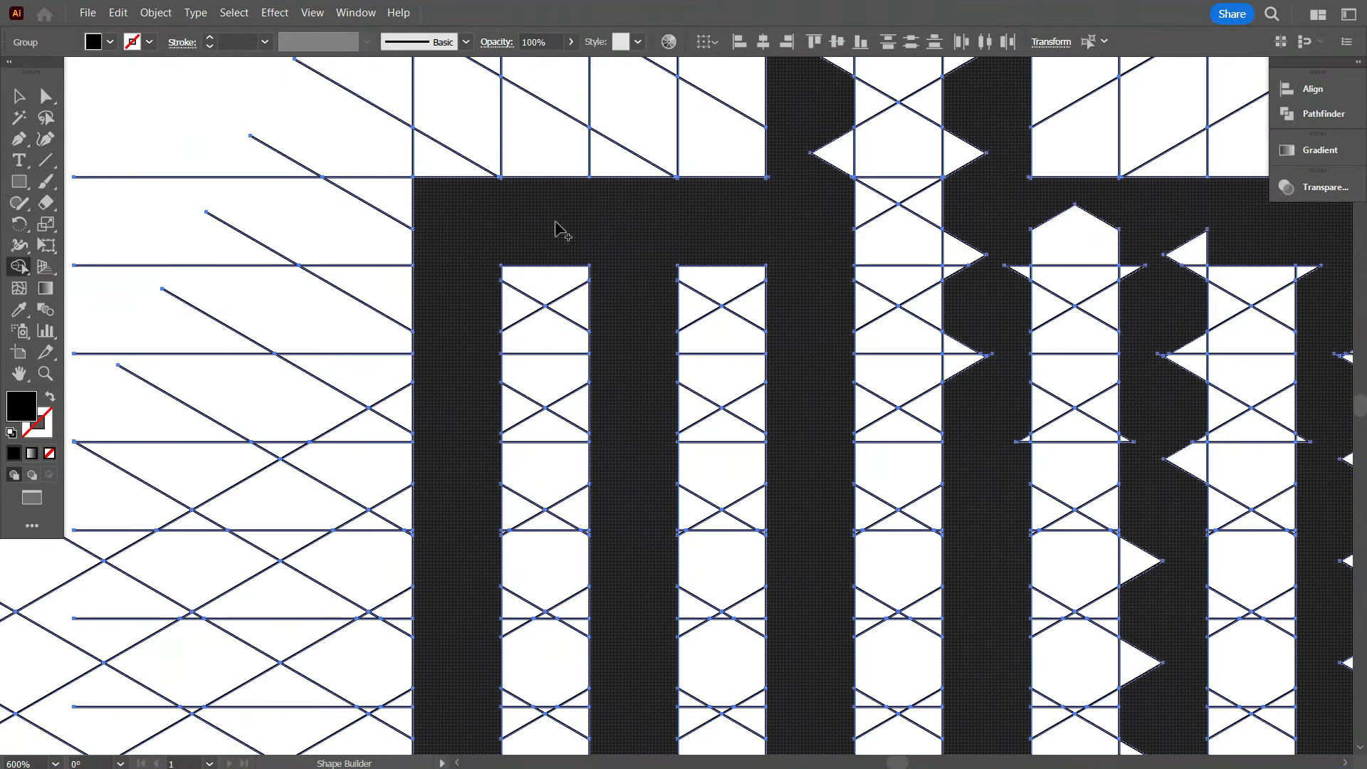
pyautogui.moveTo(972, 228)
pyautogui.mouseDown()
pyautogui.moveTo(948, 283)
pyautogui.moveTo(955, 364)
pyautogui.moveTo(983, 345)
pyautogui.moveTo(1018, 416)
pyautogui.mouseUp()
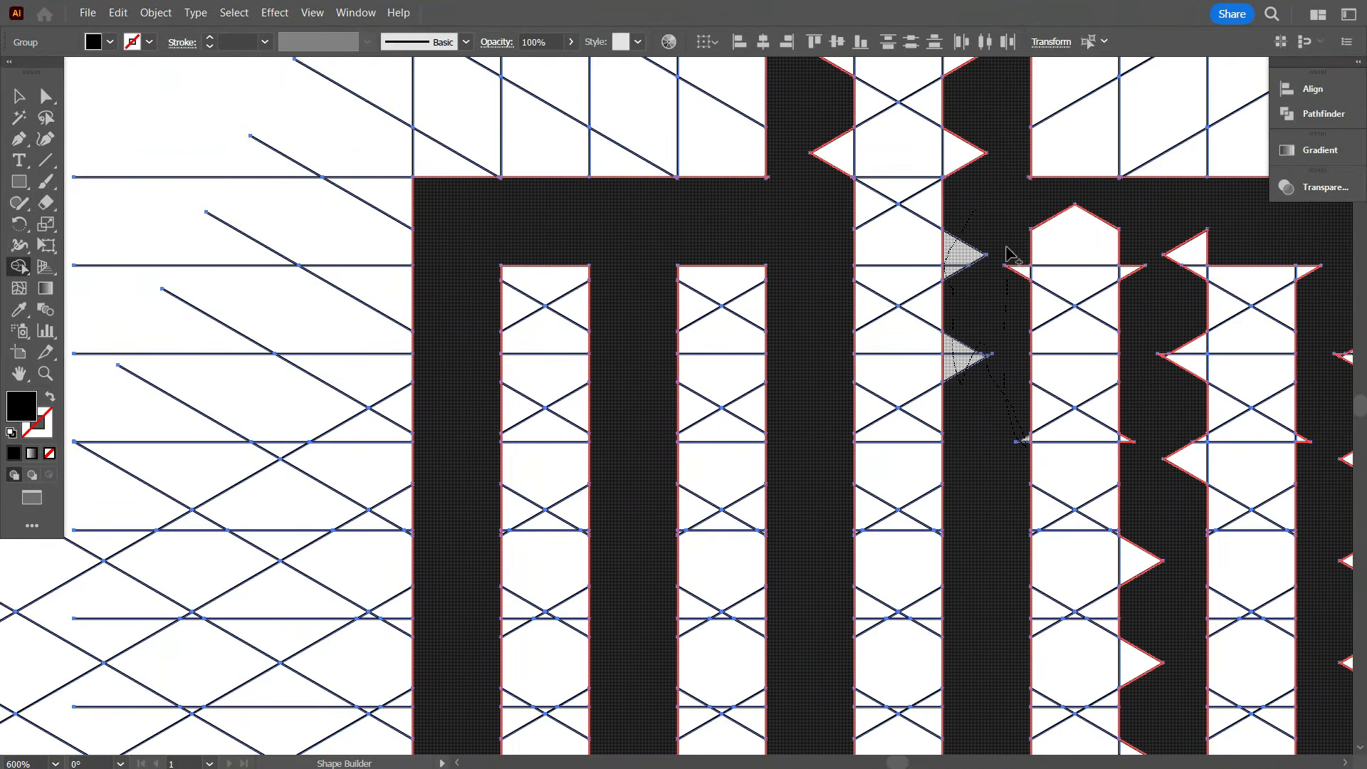
pyautogui.moveTo(1005, 247); pyautogui.dragTo(972, 221)
# Step: Merge the missing cells into the pointed lower corner of the right loop's inner bar
pyautogui.scroll(-2, 906, 268)
pyautogui.scroll(-3, 943, 399)
pyautogui.scroll(4, 963, 616)
pyautogui.moveTo(827, 481); pyautogui.dragTo(803, 534)
pyautogui.scroll(-2, 777, 587)
pyautogui.scroll(2, 1132, 440)
pyautogui.moveTo(878, 420)
pyautogui.mouseDown()
pyautogui.moveTo(833, 443)
pyautogui.moveTo(903, 475)
pyautogui.mouseUp()
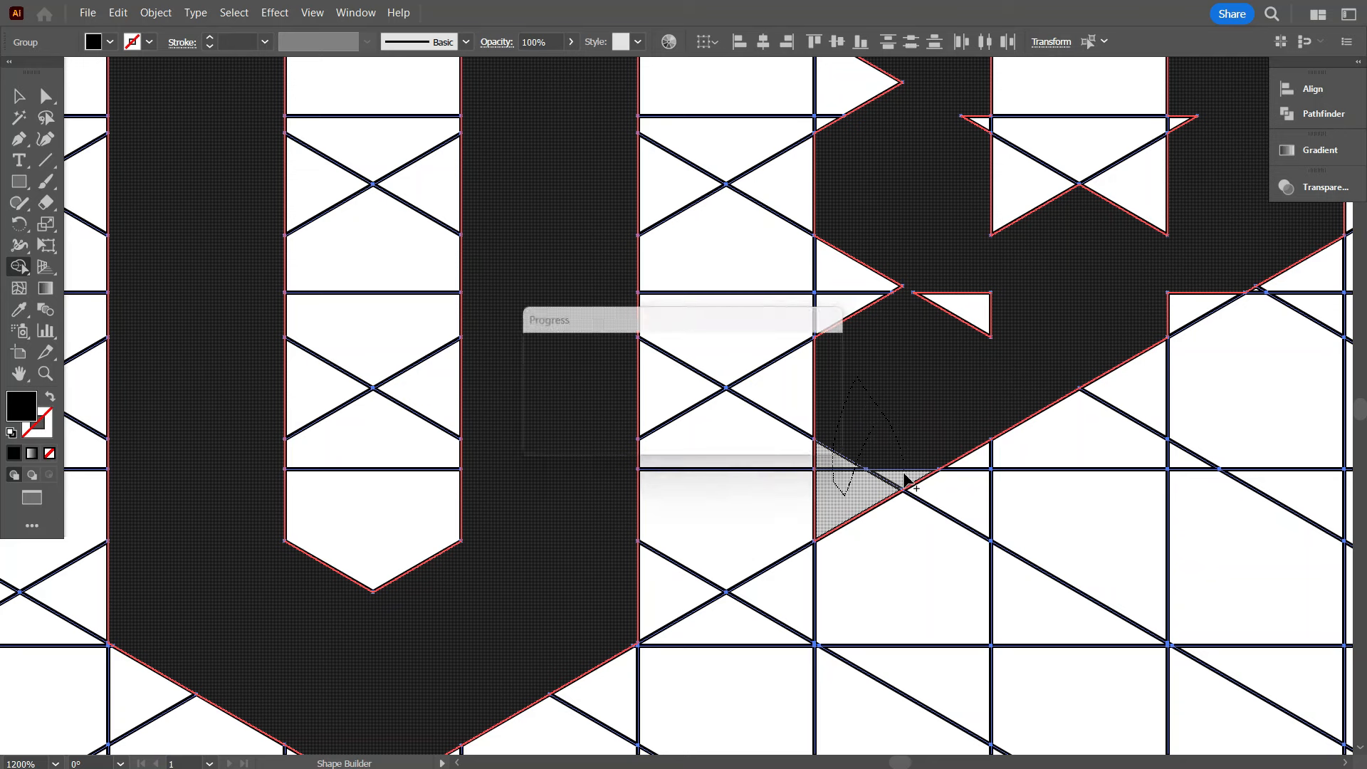
# Step: Fill the gaps along the right loop's slanted bottom edge and the lower parts of its two bars
pyautogui.scroll(2, 854, 296)
pyautogui.scroll(-2, 864, 421)
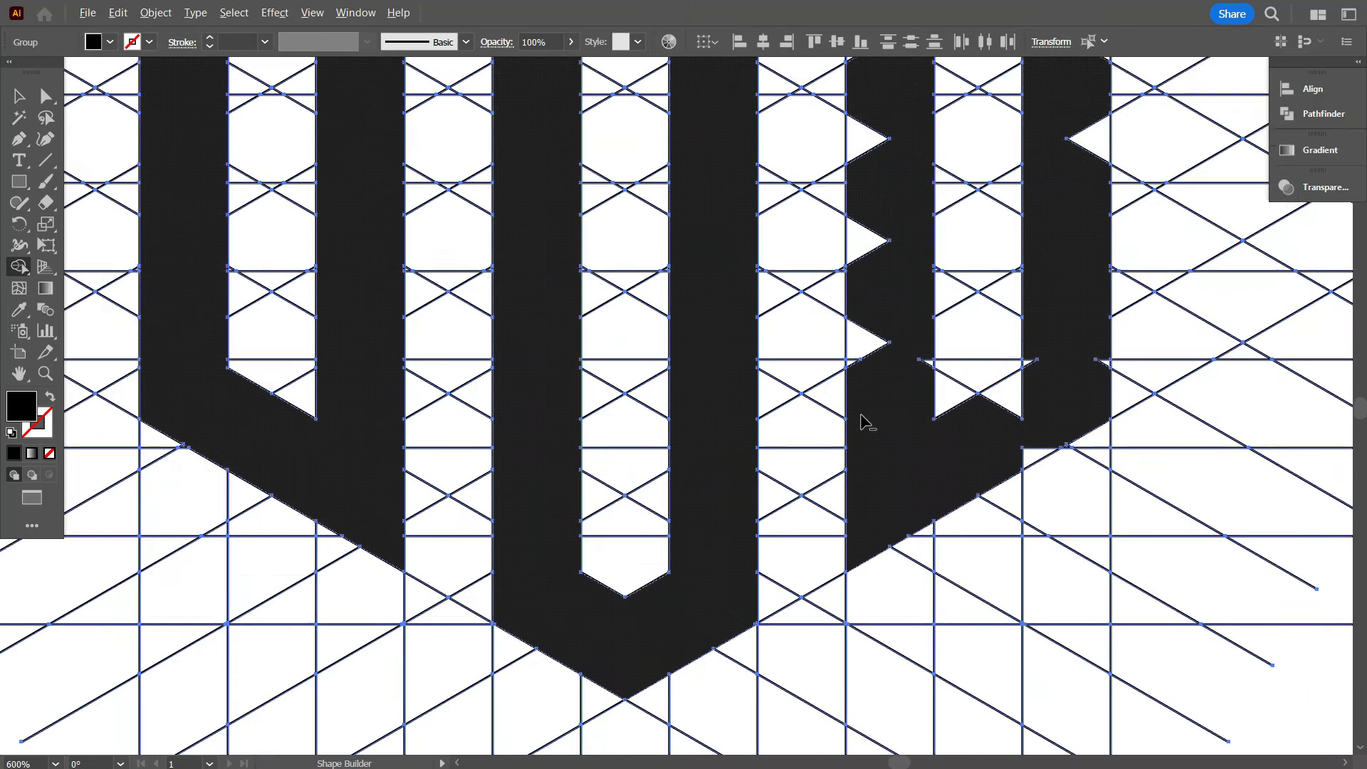
pyautogui.scroll(-2, 874, 422)
pyautogui.scroll(1, 911, 455)
pyautogui.scroll(2, 961, 462)
pyautogui.moveTo(961, 437)
pyautogui.mouseDown()
pyautogui.moveTo(923, 462)
pyautogui.moveTo(950, 511)
pyautogui.mouseUp()
pyautogui.scroll(2, 1014, 436)
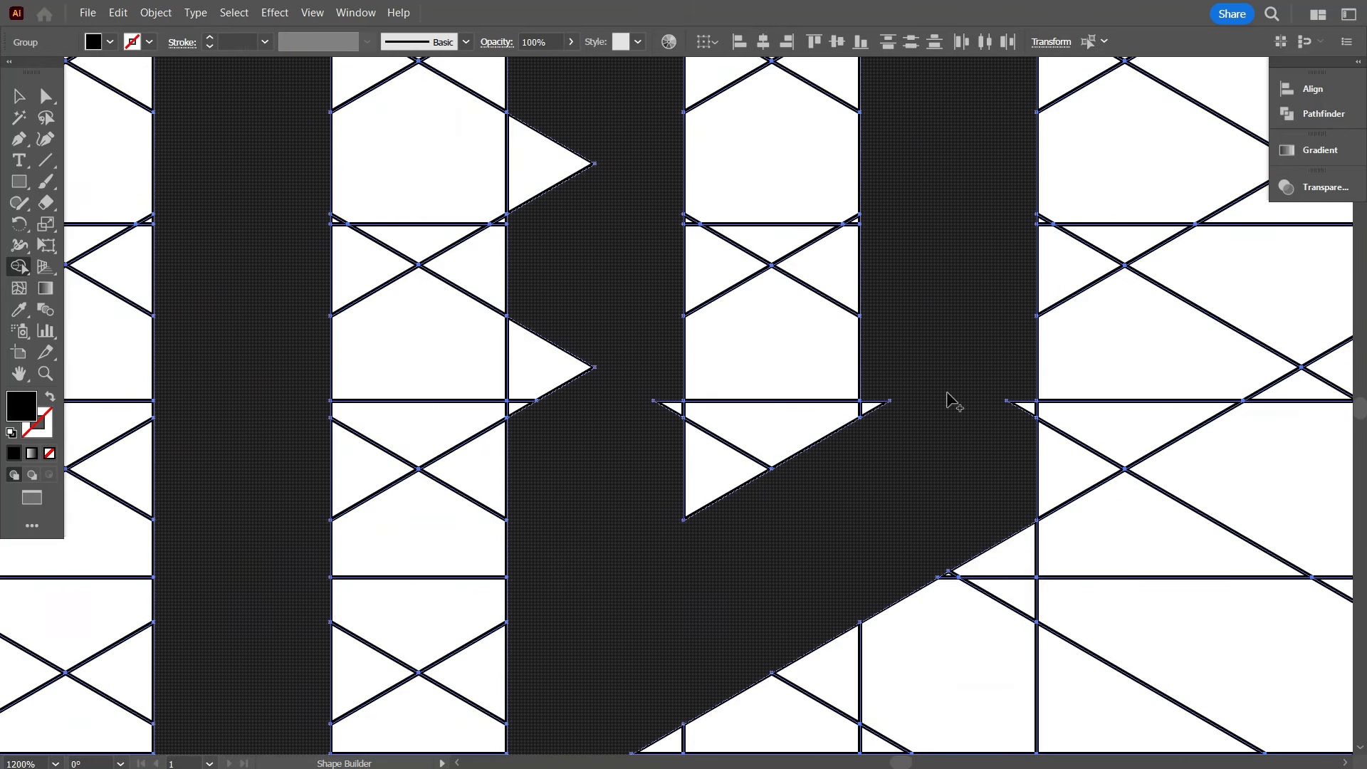
pyautogui.moveTo(906, 375)
pyautogui.mouseDown()
pyautogui.moveTo(962, 379)
pyautogui.moveTo(1020, 408)
pyautogui.mouseUp()
pyautogui.moveTo(667, 354)
pyautogui.mouseDown()
pyautogui.moveTo(595, 403)
pyautogui.moveTo(578, 201)
pyautogui.mouseUp()
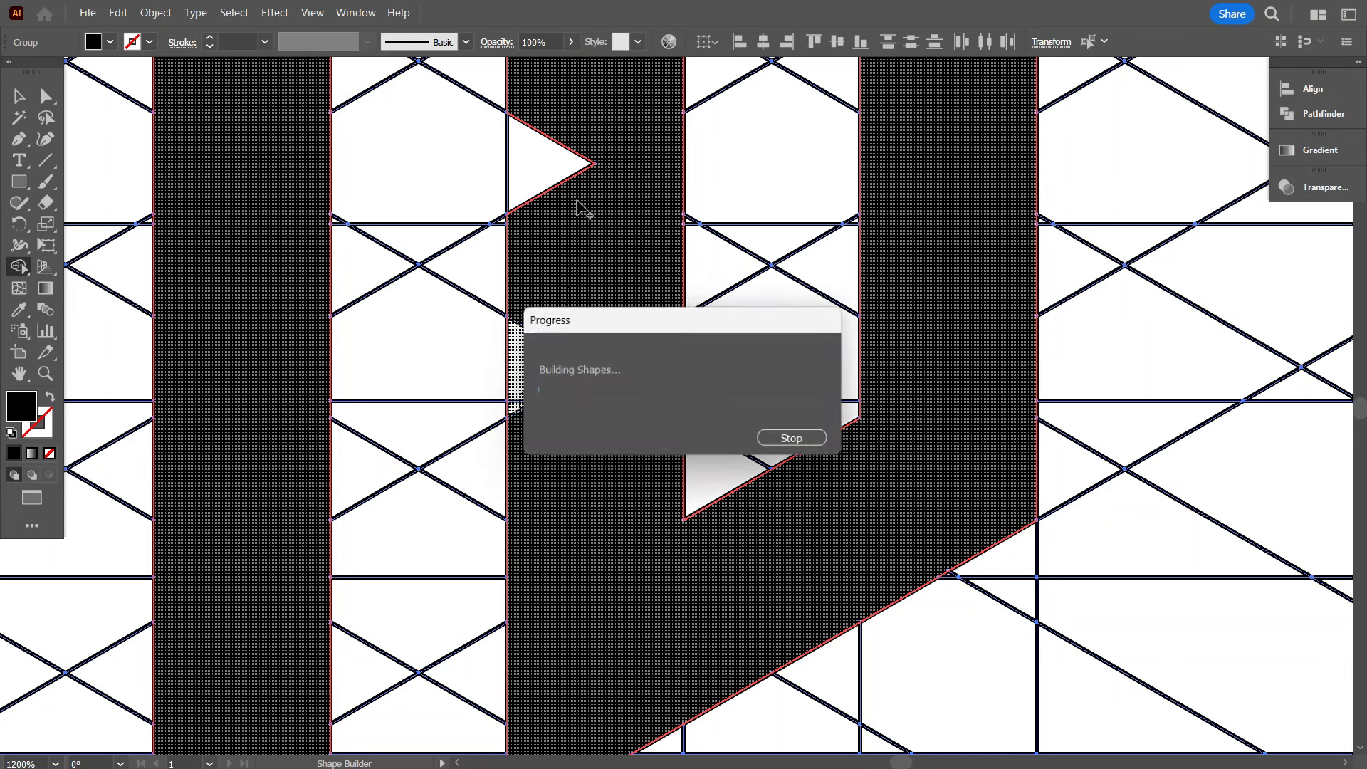
# Step: Merge the gaps in the crossbar above the right loop and along its inner bar's upper part
pyautogui.scroll(-5, 619, 384)
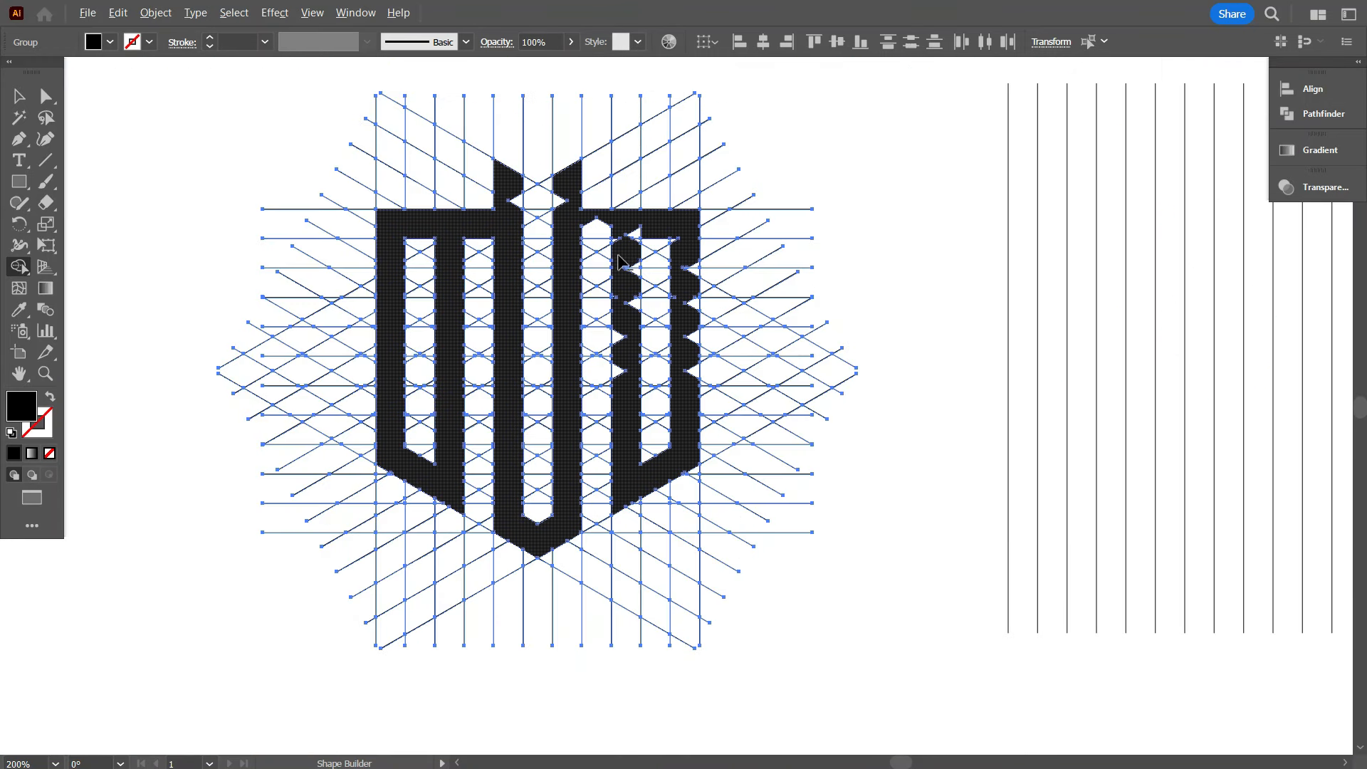
pyautogui.scroll(2, 619, 262)
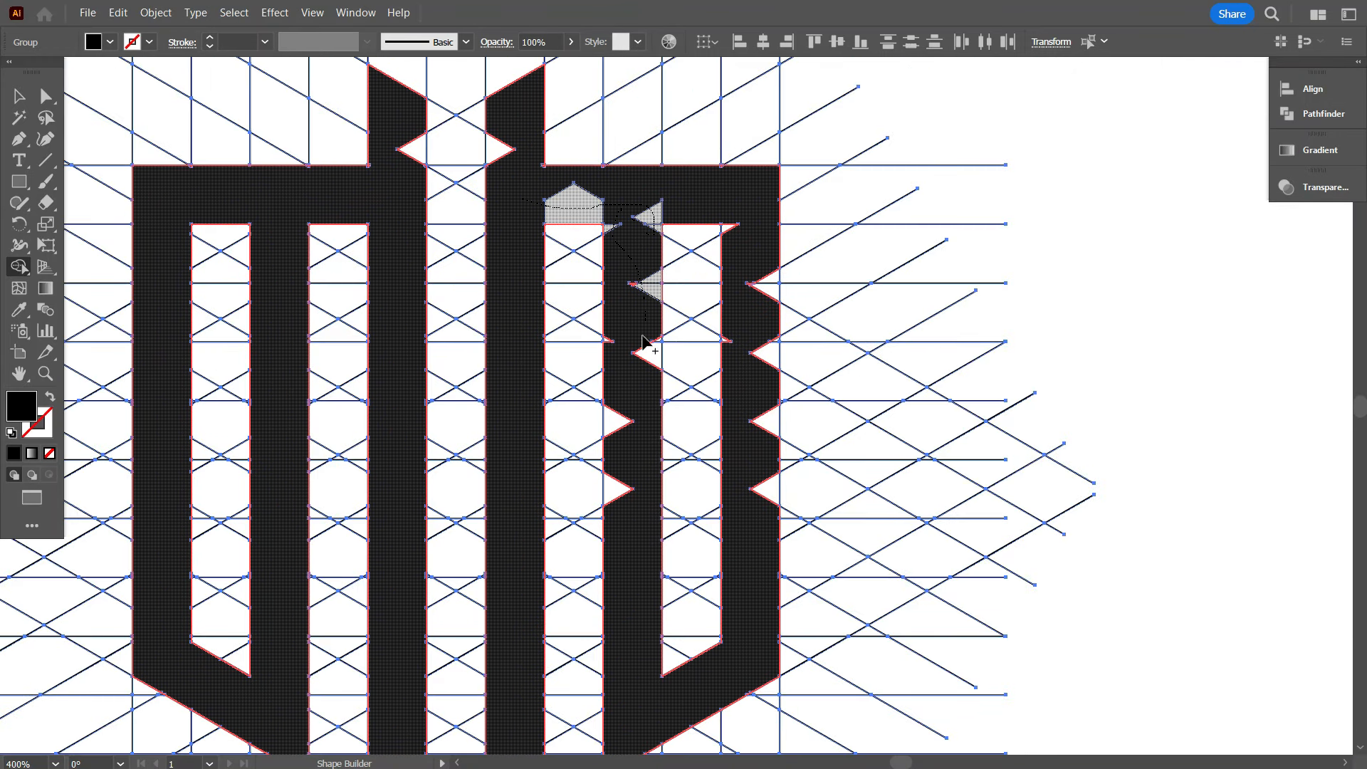
pyautogui.scroll(3, 619, 384)
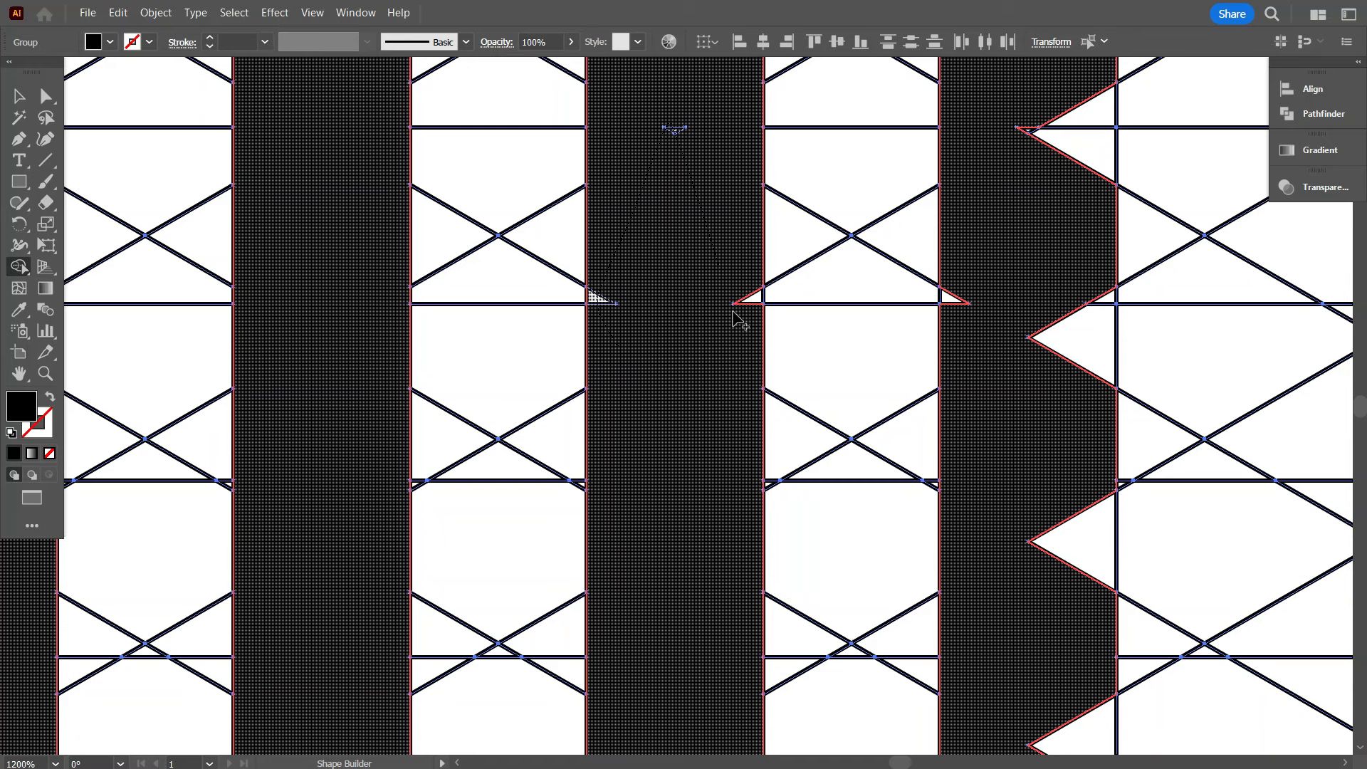
# Step: Fill the triangular notches along both sides of the right loop's outer bar
pyautogui.scroll(-2, 677, 311)
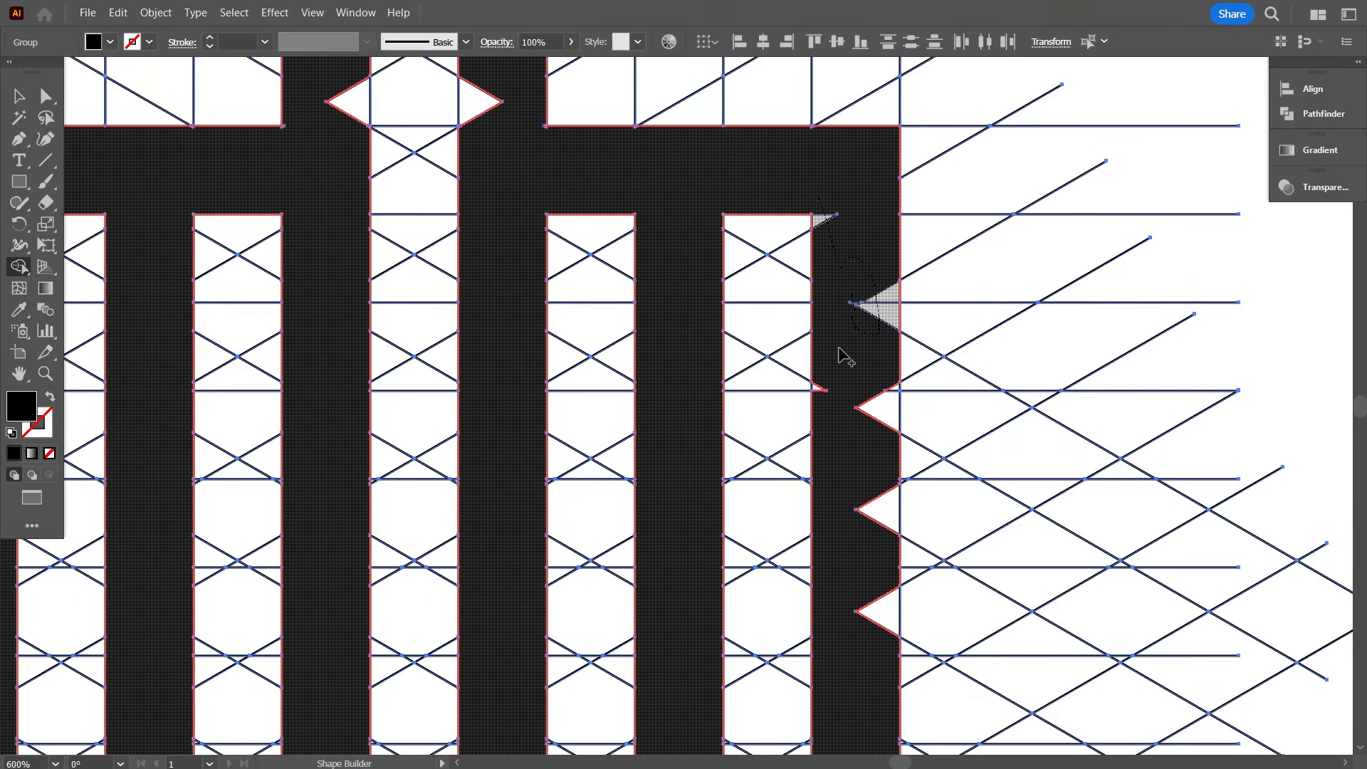
pyautogui.moveTo(867, 380); pyautogui.dragTo(882, 466)
pyautogui.scroll(-3, 880, 427)
pyautogui.moveTo(877, 335); pyautogui.dragTo(885, 447)
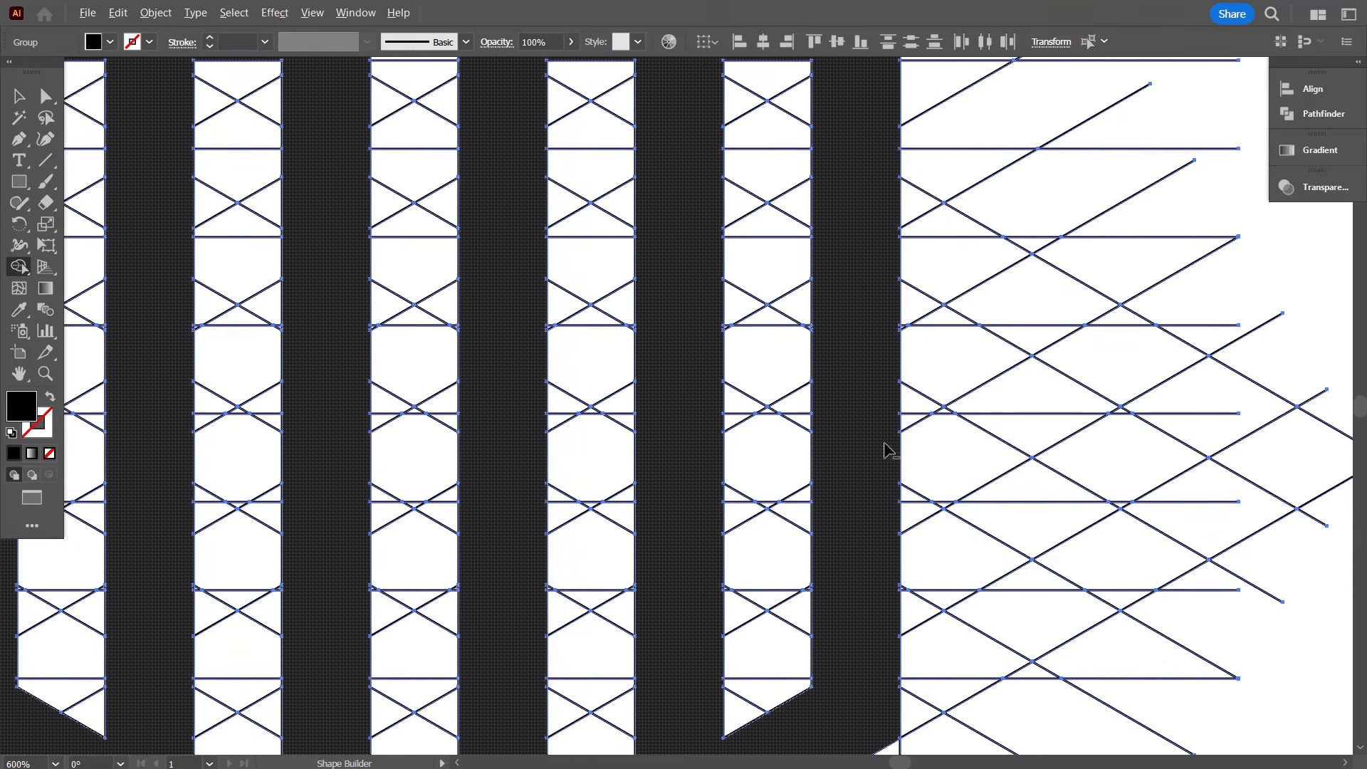
# Step: Merge the tiny slivers on both edges of the left central bar at the crossbar's upper edge
pyautogui.scroll(-2, 886, 447)
pyautogui.scroll(3, 686, 169)
pyautogui.scroll(4, 498, 292)
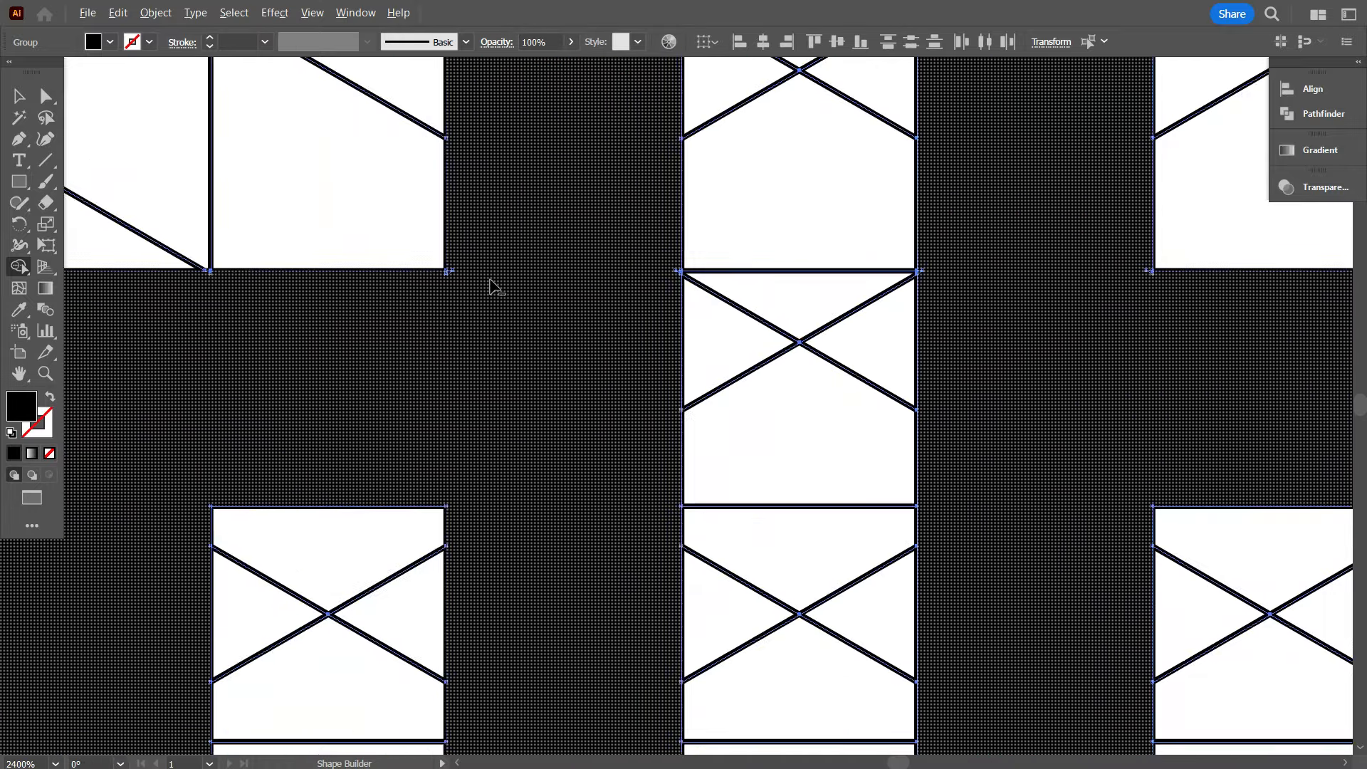
pyautogui.moveTo(431, 290); pyautogui.dragTo(435, 226)
pyautogui.scroll(-2, 645, 313)
pyautogui.scroll(2, 831, 245)
pyautogui.moveTo(893, 222); pyautogui.dragTo(938, 292)
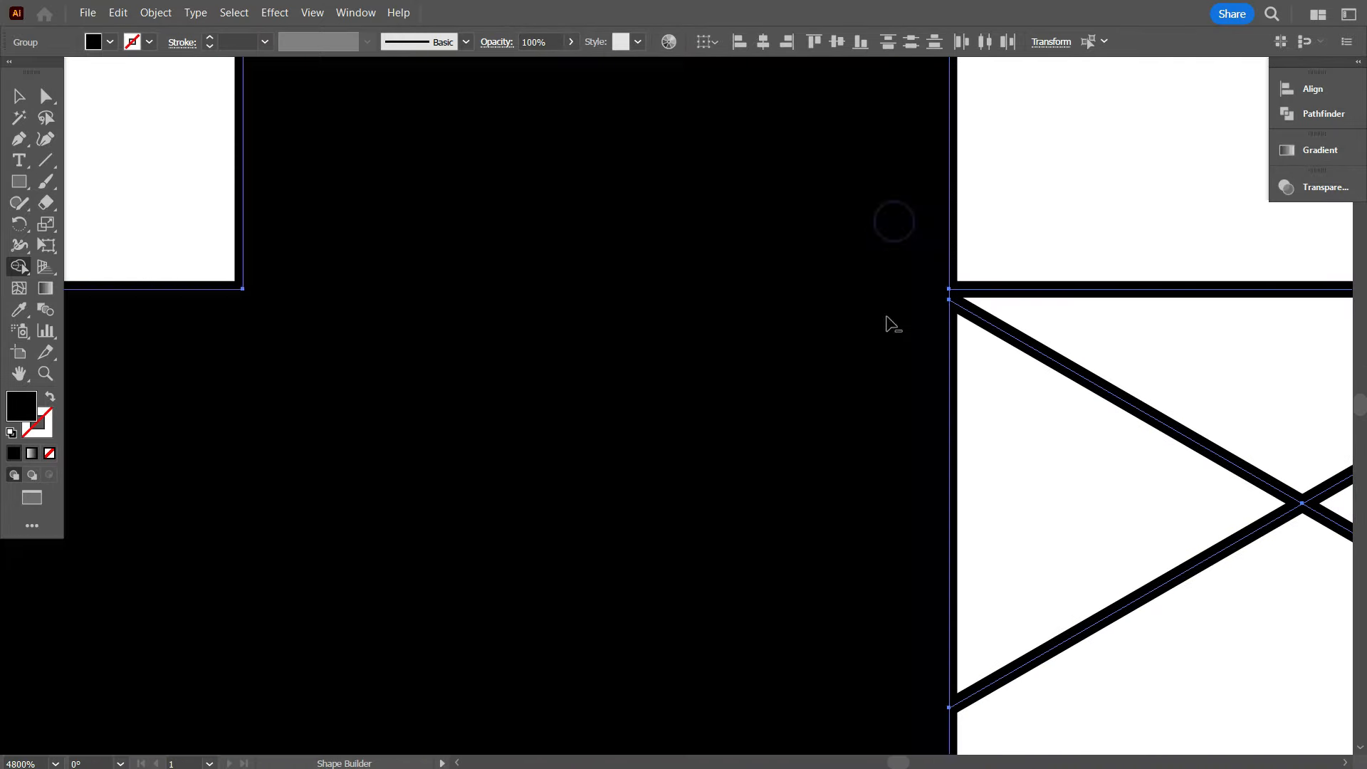
# Step: Merge the tiny slivers on both edges of the right central bar where it meets the crossbar
pyautogui.scroll(-2, 825, 267)
pyautogui.scroll(3, 1325, 306)
pyautogui.scroll(-3, 926, 270)
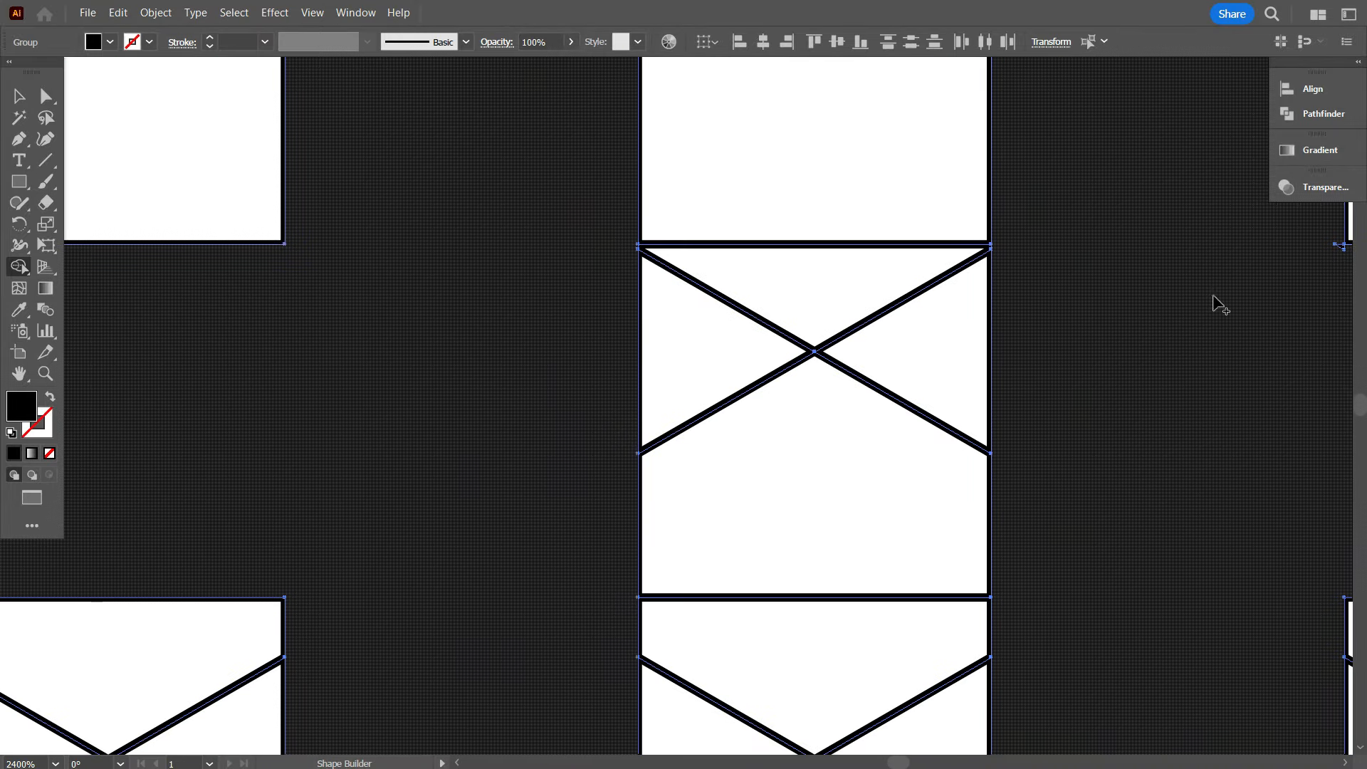
pyautogui.scroll(-3, 1239, 299)
pyautogui.scroll(3, 1257, 297)
pyautogui.scroll(-2, 1018, 299)
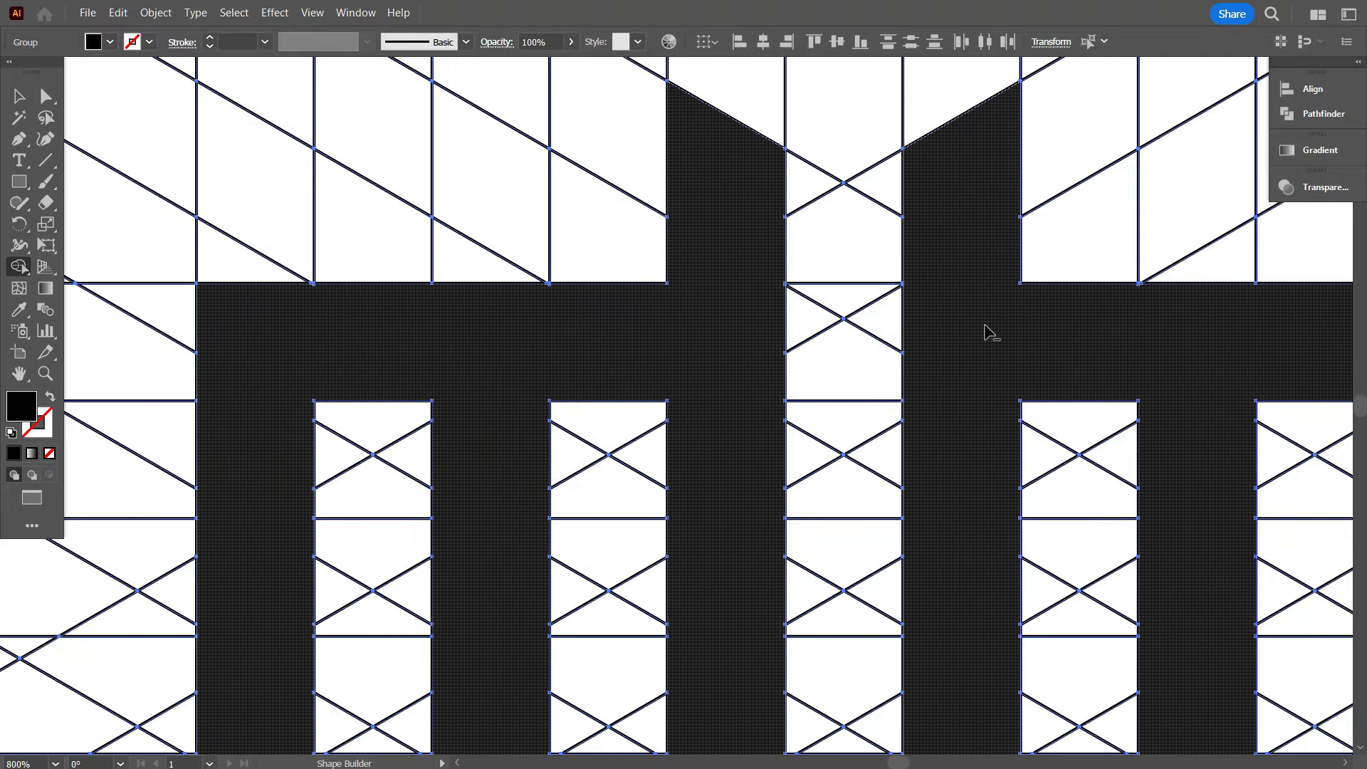
# Step: Merge the small slivers where the vertical and diagonal grid lines meet the left crossbar's upper edge
pyautogui.scroll(2, 985, 330)
pyautogui.scroll(2, 1110, 281)
pyautogui.scroll(-4, 854, 285)
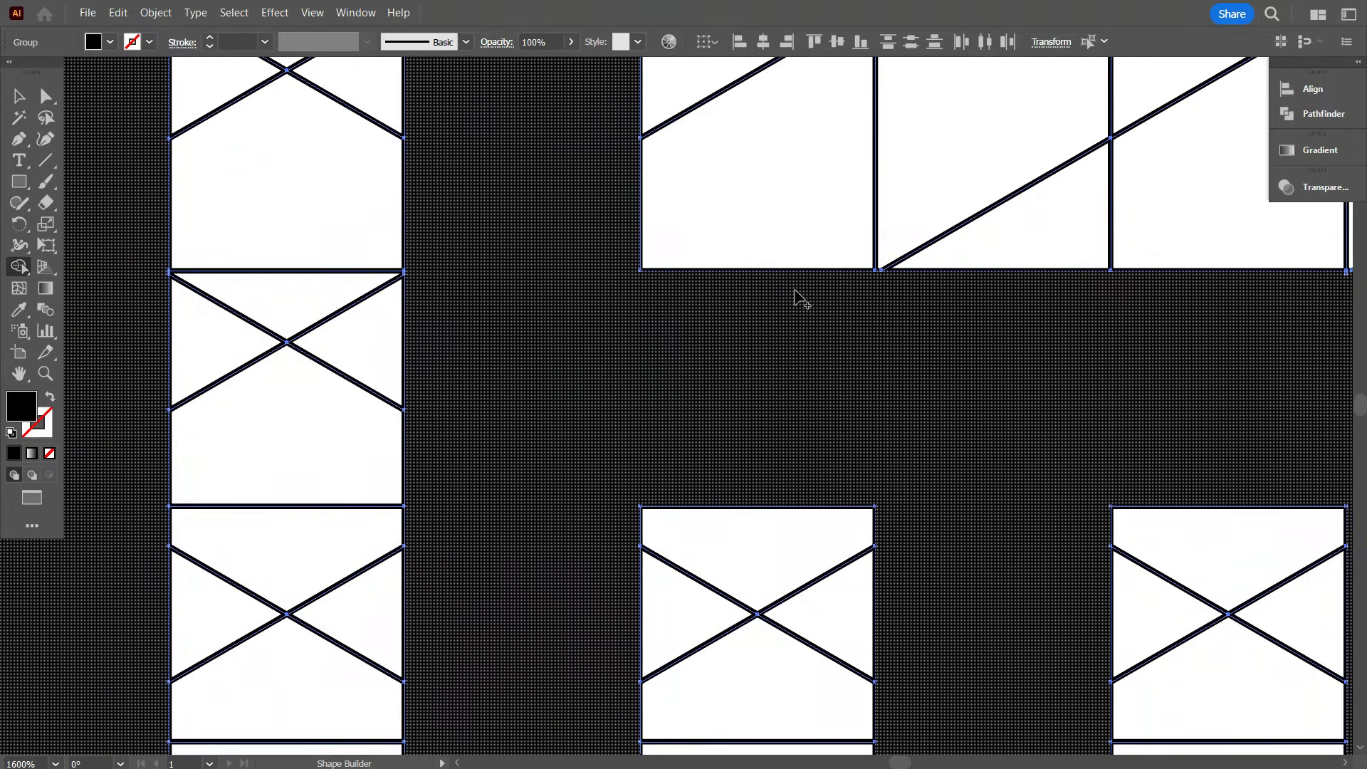
pyautogui.scroll(4, 345, 305)
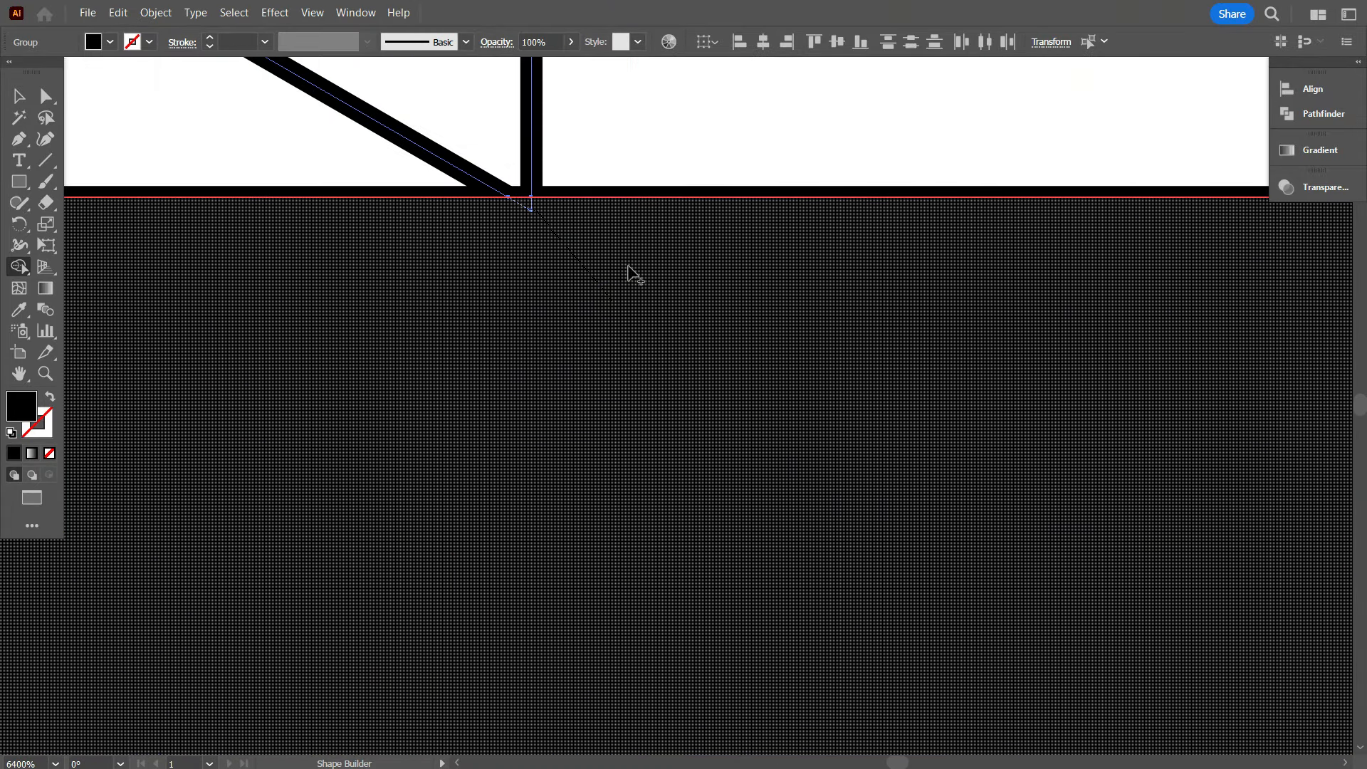
pyautogui.scroll(-3, 628, 274)
pyautogui.scroll(4, 399, 317)
pyautogui.scroll(-3, 605, 321)
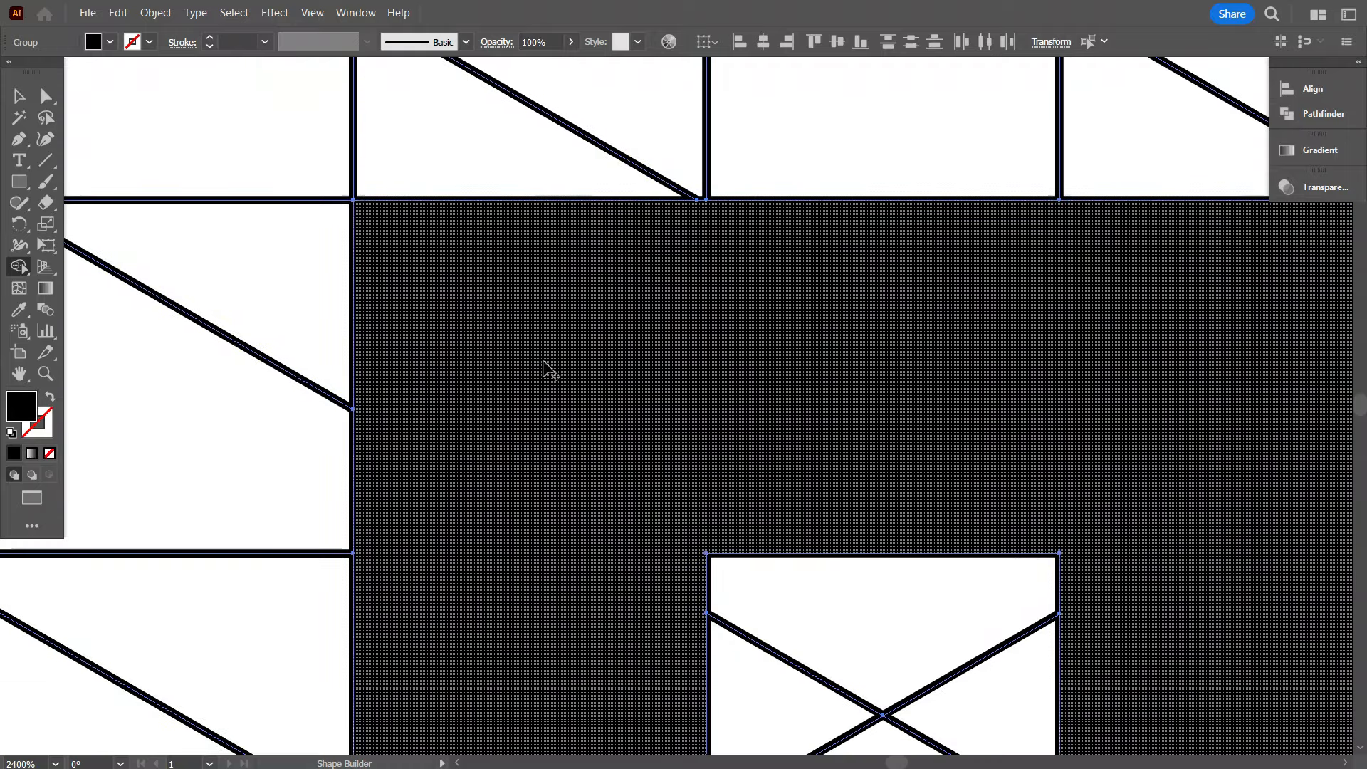
# Step: Check the logo's lower edges for gaps and merge the remaining sliver on the right crossbar's upper edge
pyautogui.scroll(-13, 544, 361)
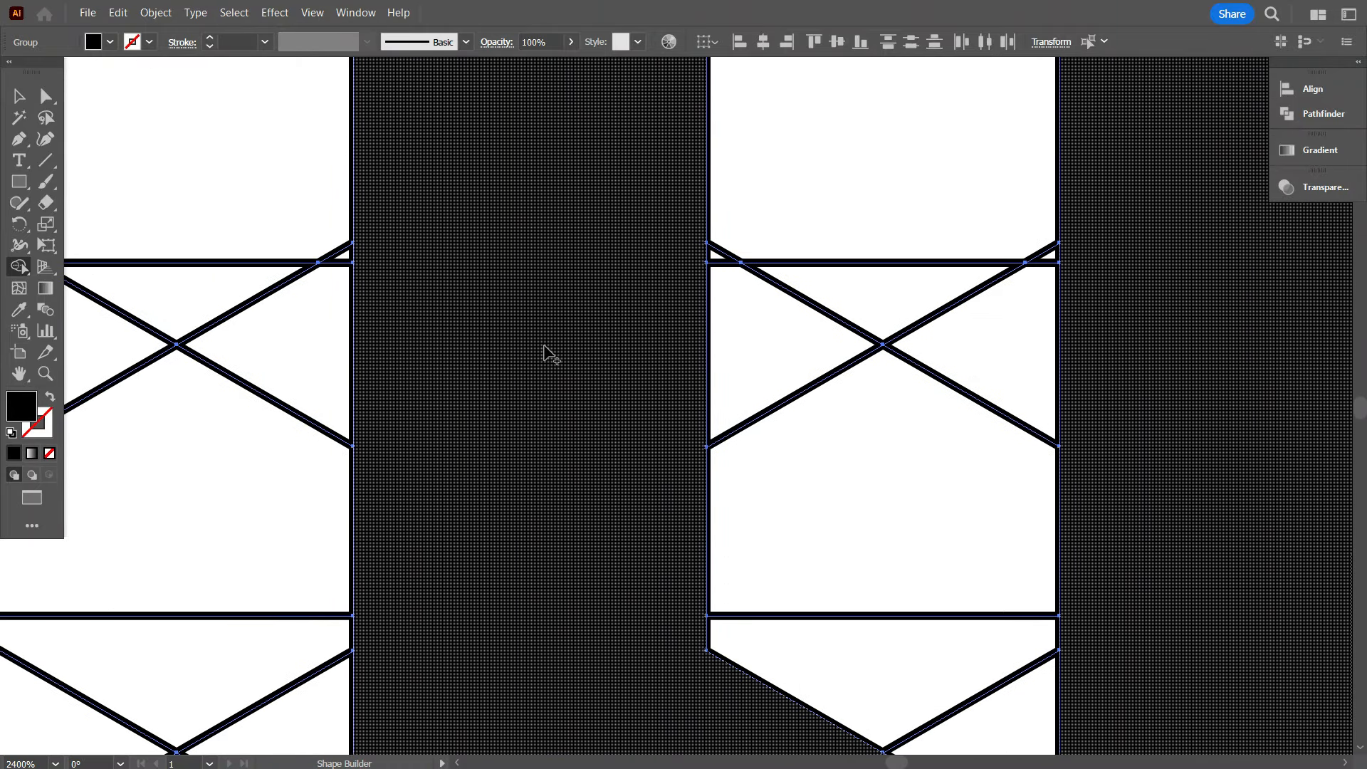
pyautogui.scroll(-6, 544, 355)
pyautogui.scroll(5, 1037, 381)
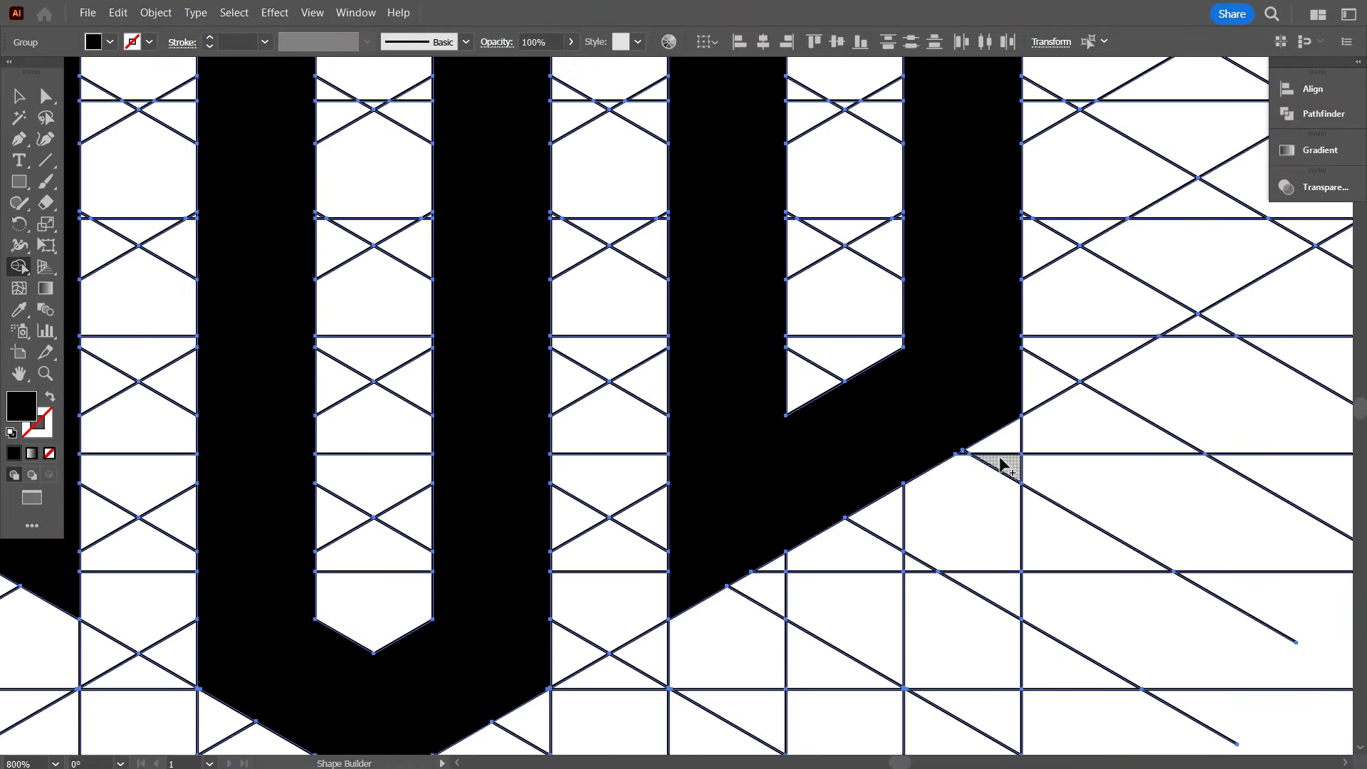
pyautogui.scroll(6, 1054, 407)
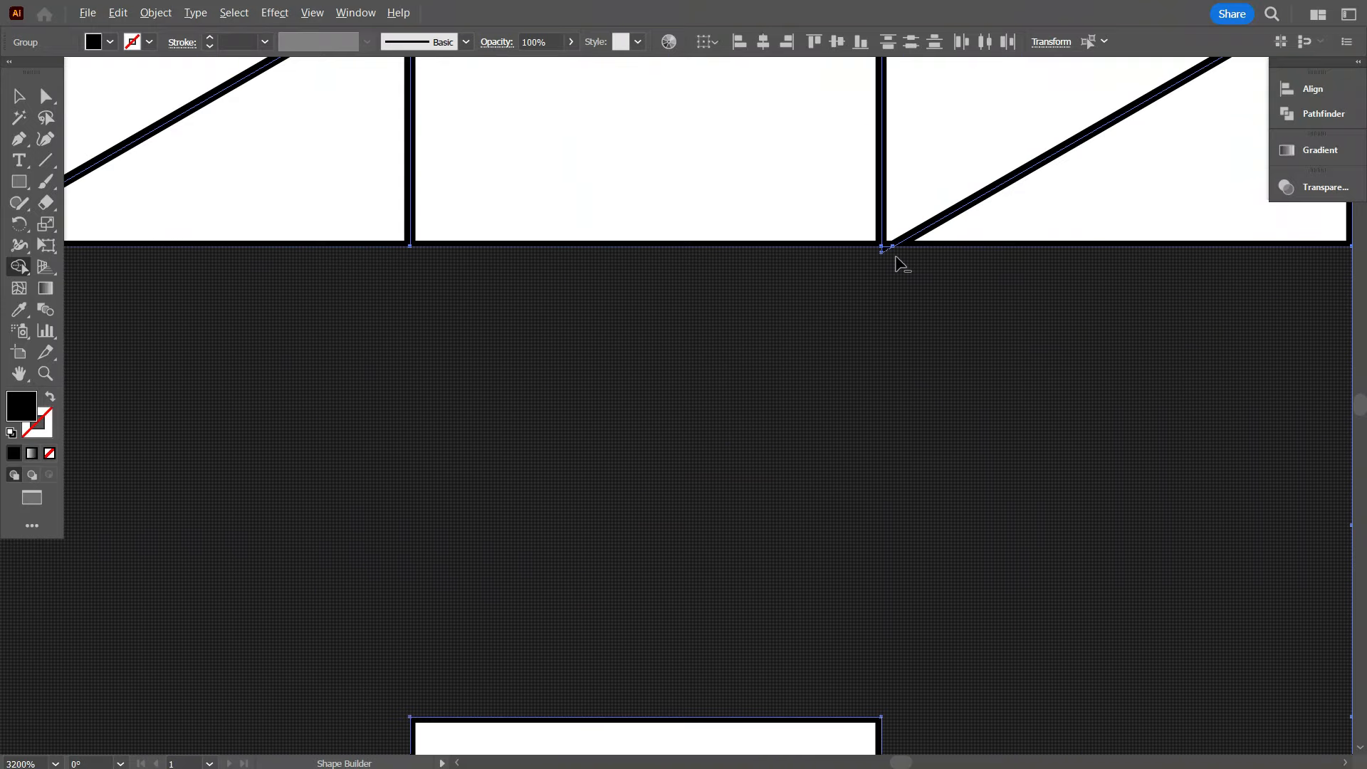
pyautogui.scroll(-12, 958, 333)
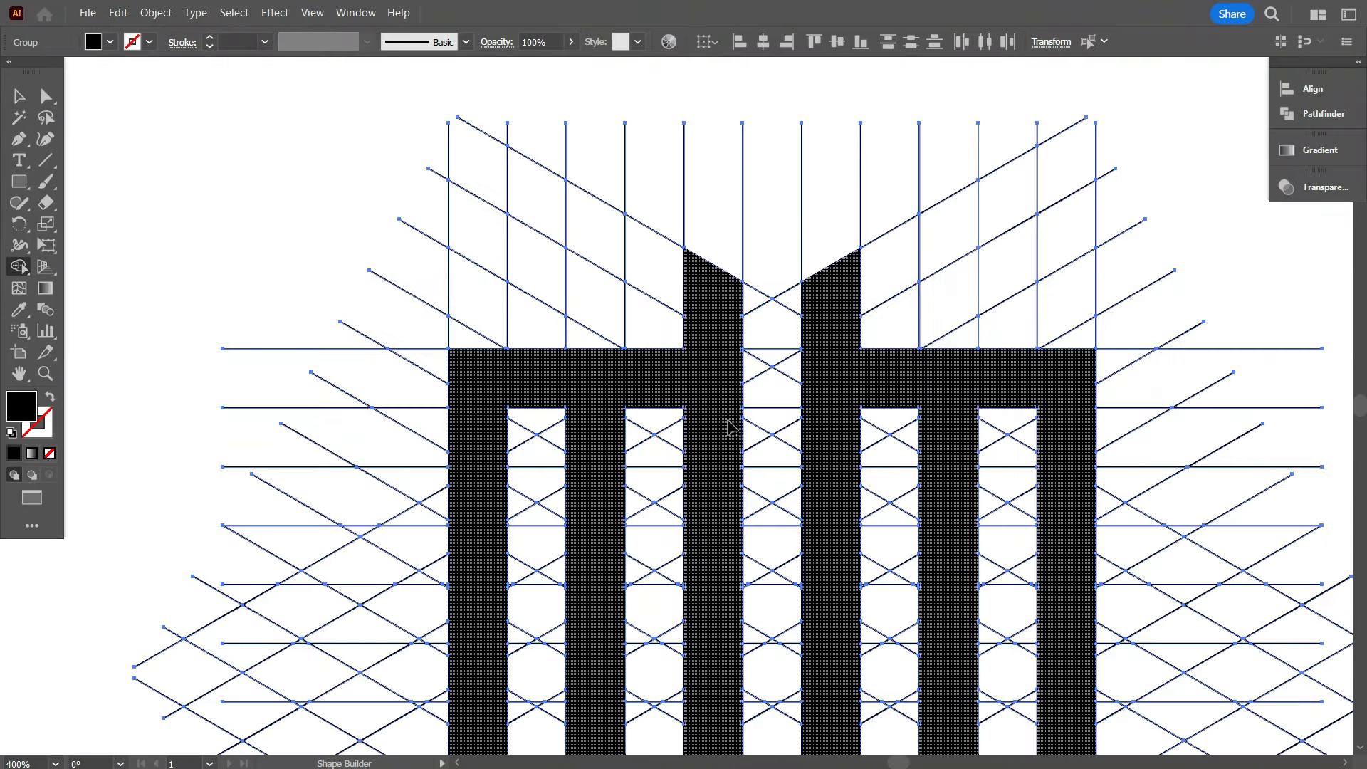
# Step: Group the black logo shapes together with the surrounding line grid
pyautogui.click(19, 95)
pyautogui.click(134, 214)
pyautogui.scroll(-1, 562, 430)
pyautogui.scroll(1, 697, 569)
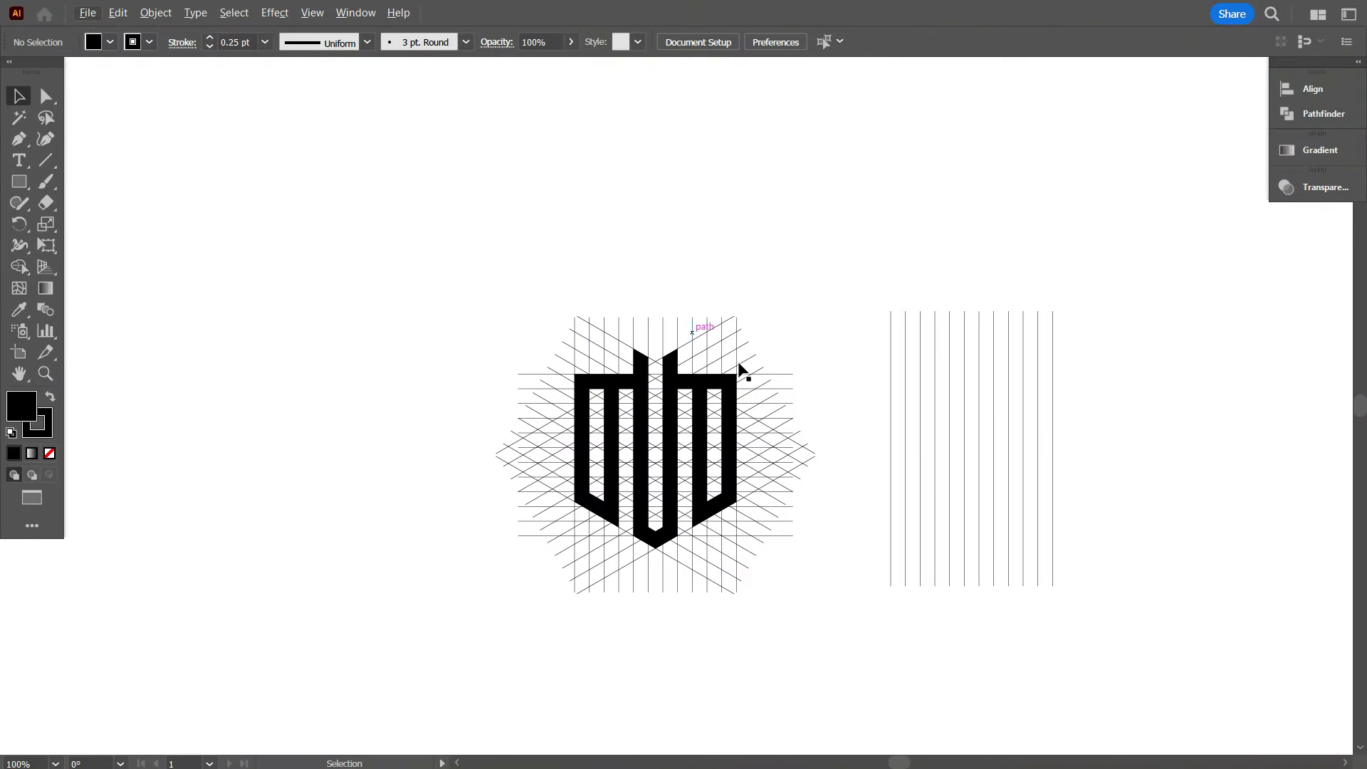
pyautogui.scroll(-3, 738, 363)
pyautogui.scroll(-1, 654, 476)
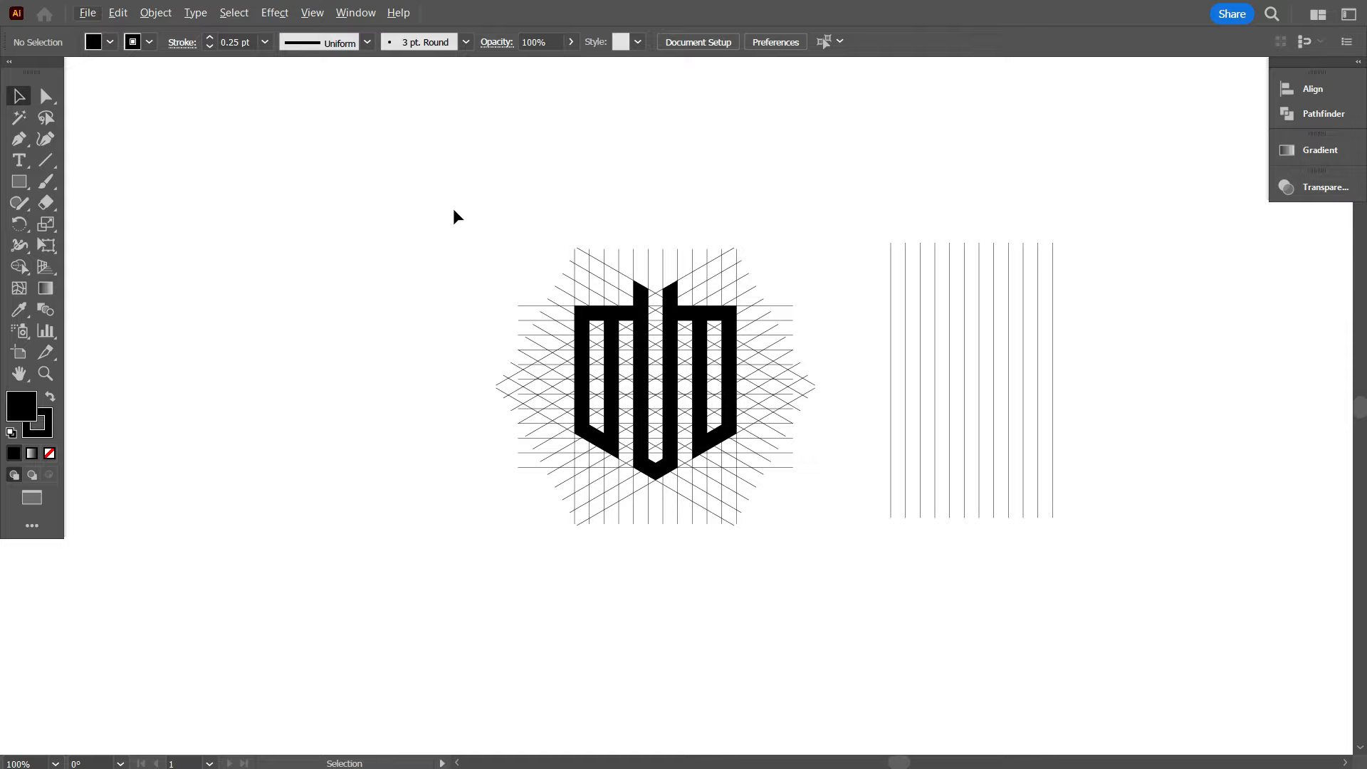
pyautogui.scroll(1, 754, 491)
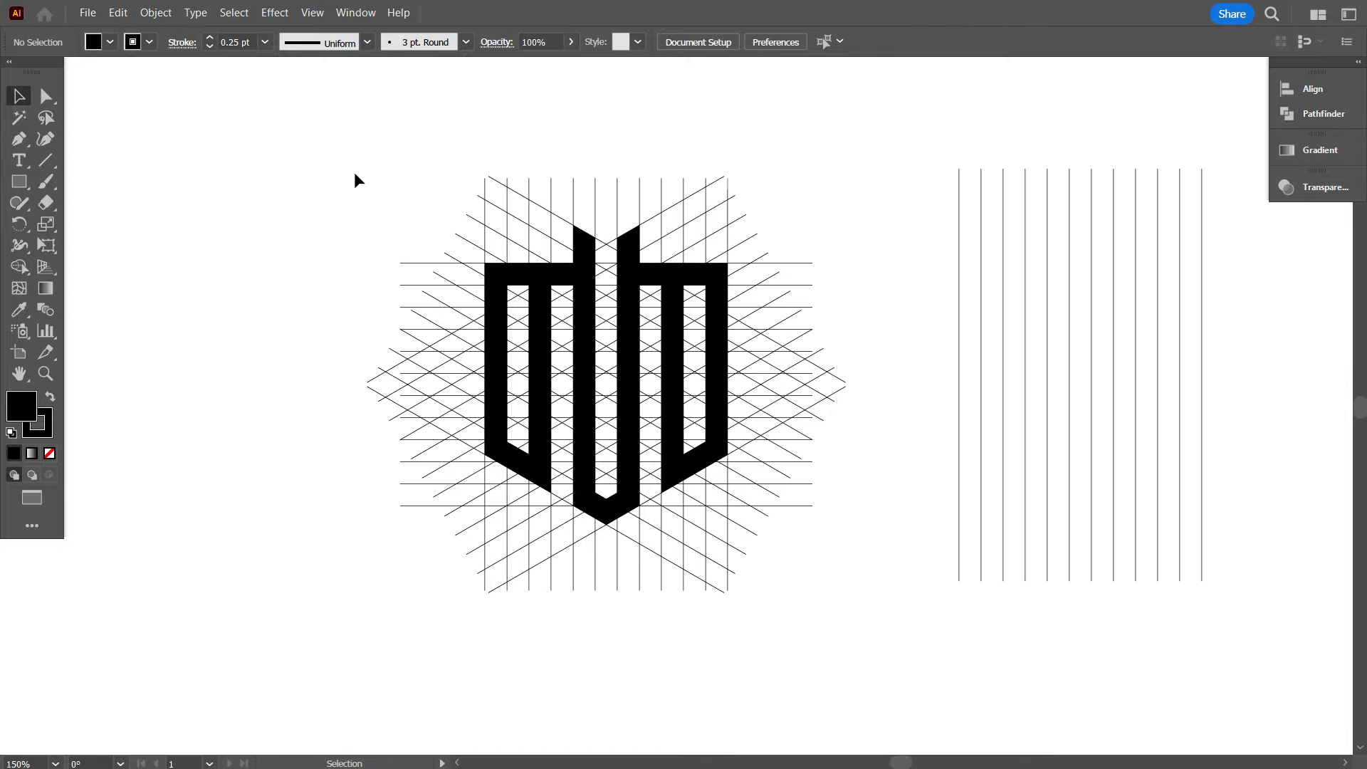
pyautogui.moveTo(672, 459); pyautogui.dragTo(837, 629)
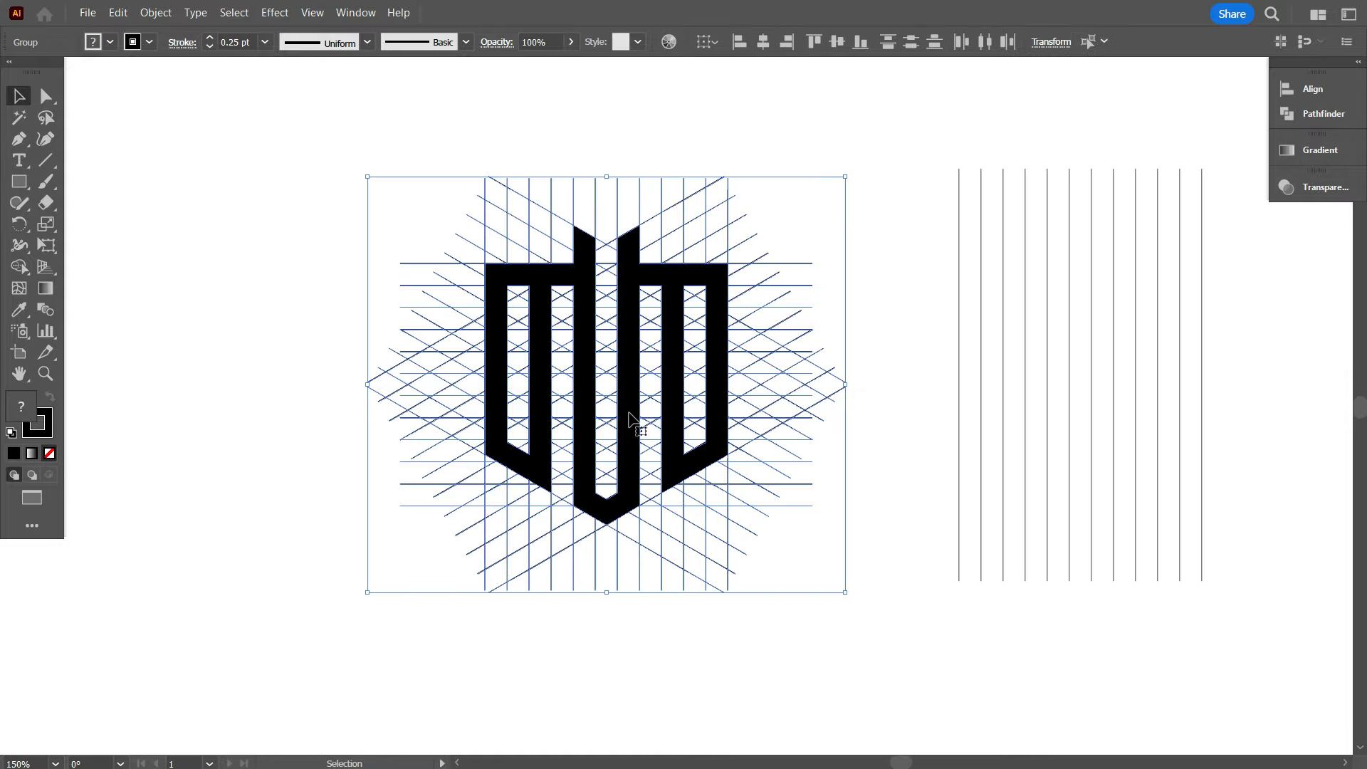
pyautogui.rightClick(635, 117)
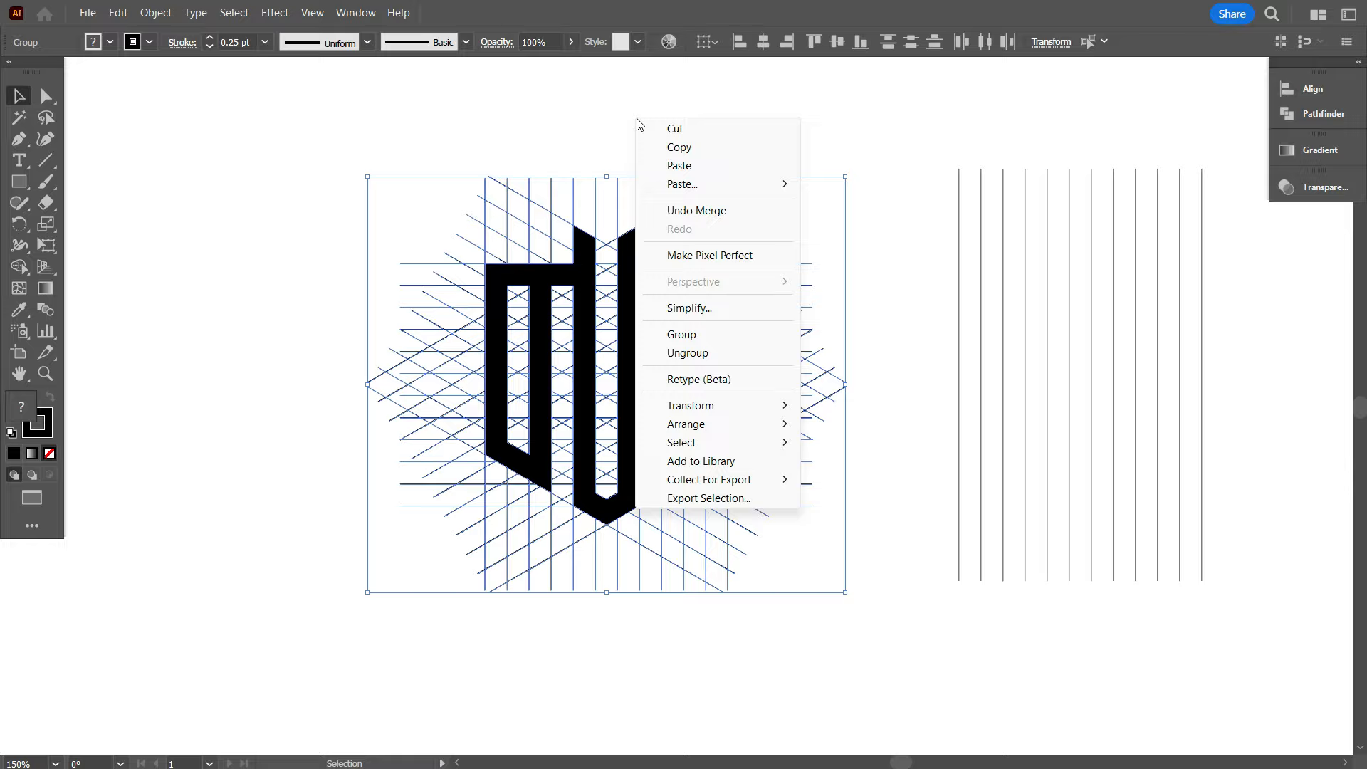
pyautogui.click(697, 333)
pyautogui.click(923, 519)
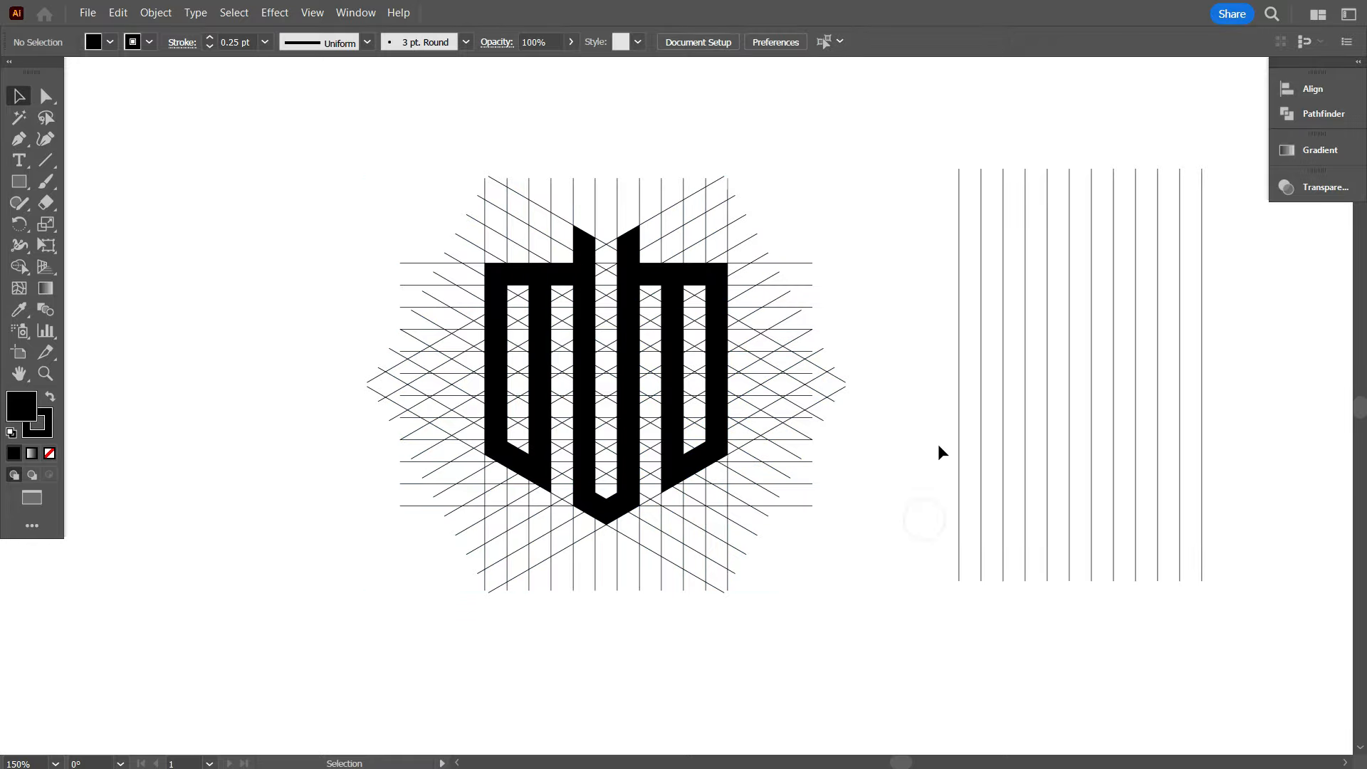
# Step: Move the grouped logo and grid slightly upward on the canvas and deselect it
pyautogui.moveTo(930, 533); pyautogui.dragTo(843, 535)
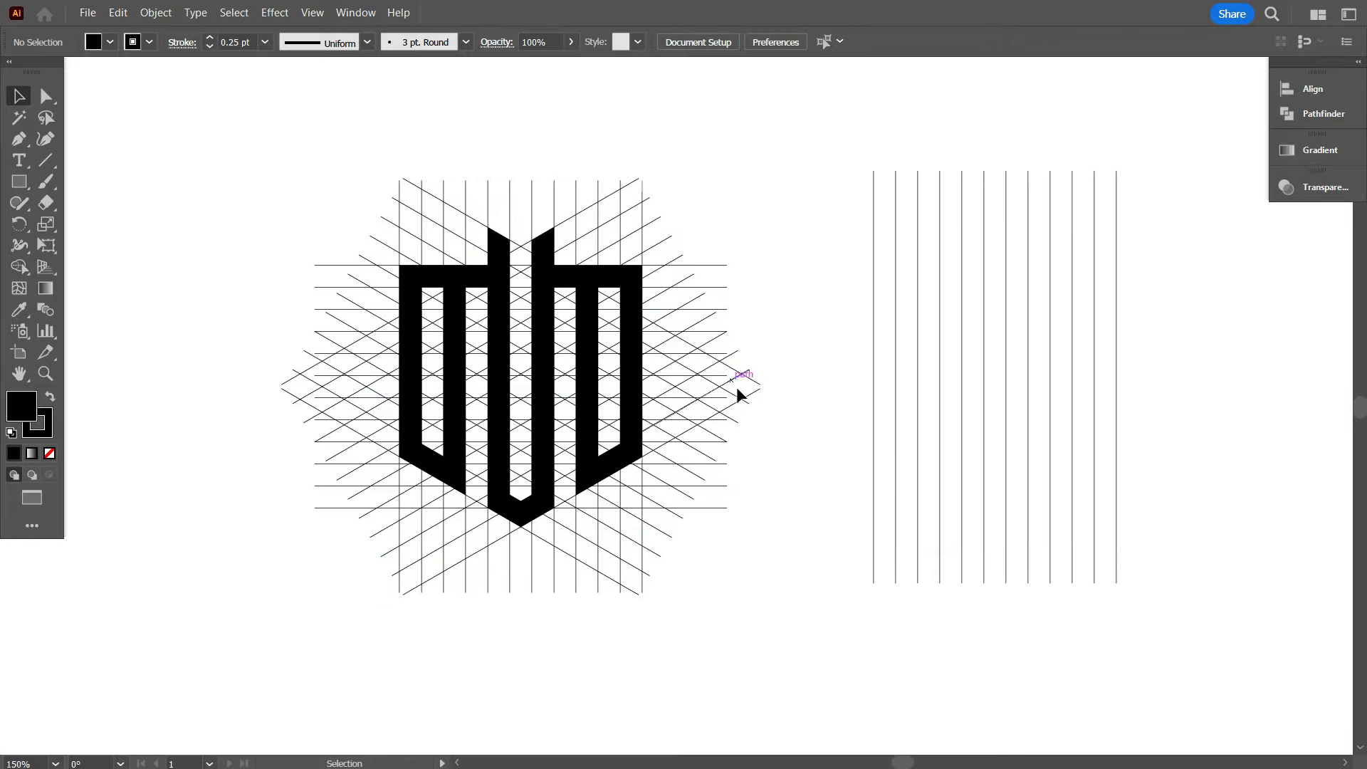
pyautogui.moveTo(638, 339); pyautogui.dragTo(660, 307)
pyautogui.moveTo(656, 365); pyautogui.dragTo(646, 367)
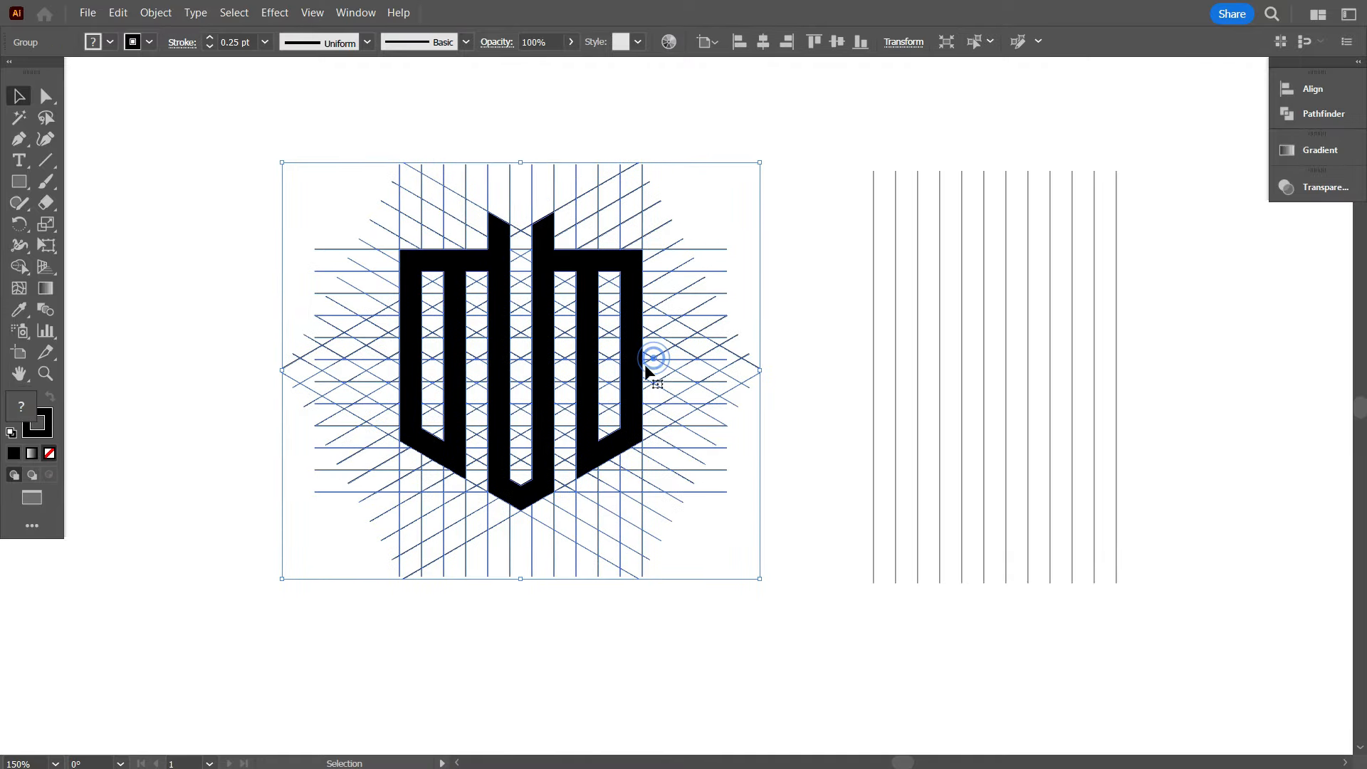
pyautogui.click(809, 250)
# Step: Rotate the spare group of vertical lines beside the logo by entering an angle of 345°
pyautogui.moveTo(836, 206); pyautogui.dragTo(1147, 403)
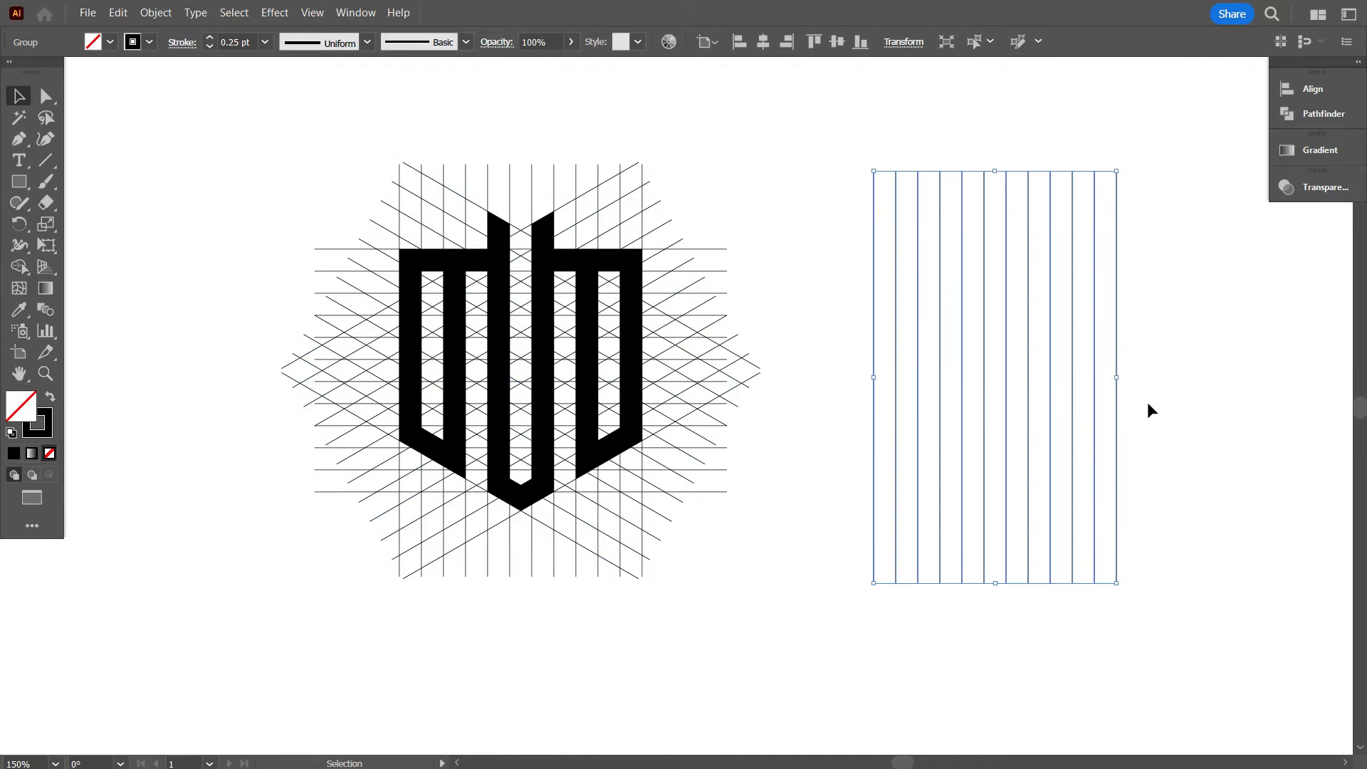
pyautogui.click(903, 43)
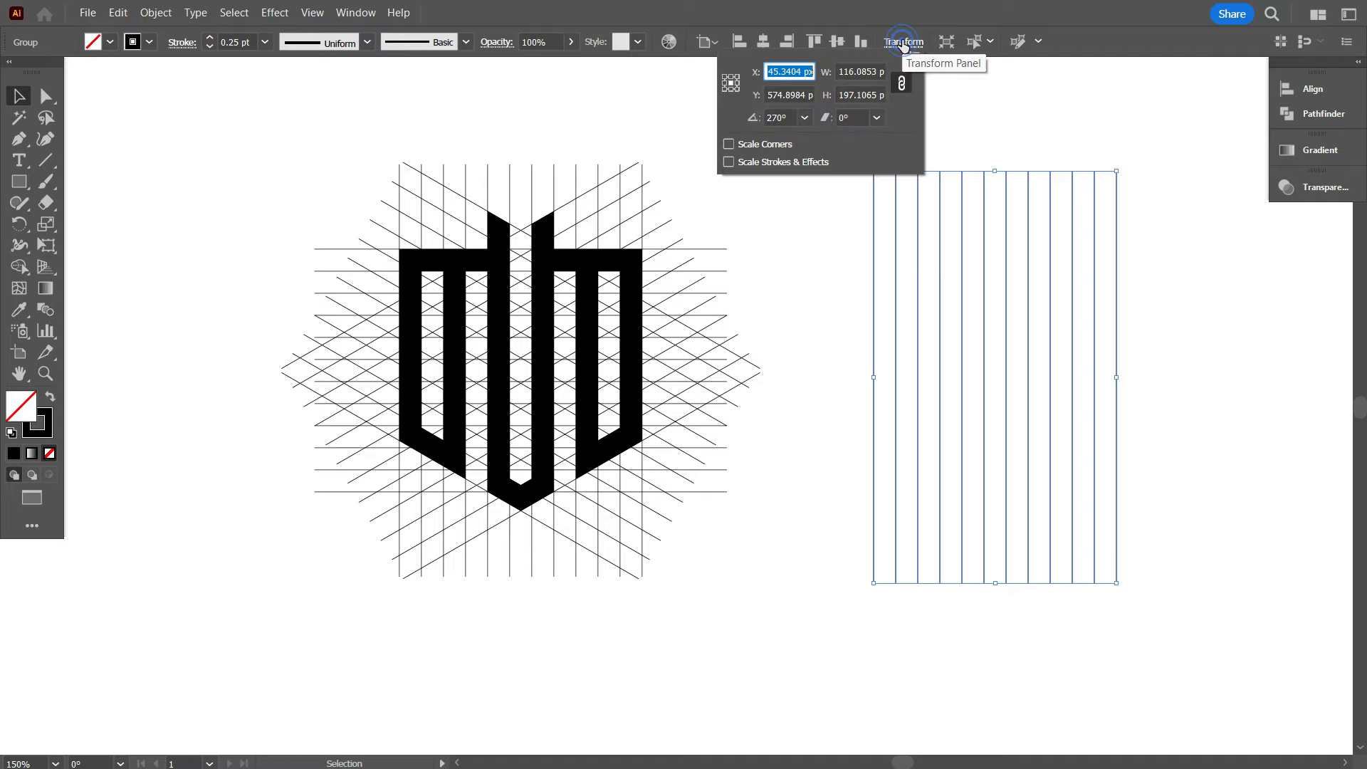
pyautogui.click(804, 117)
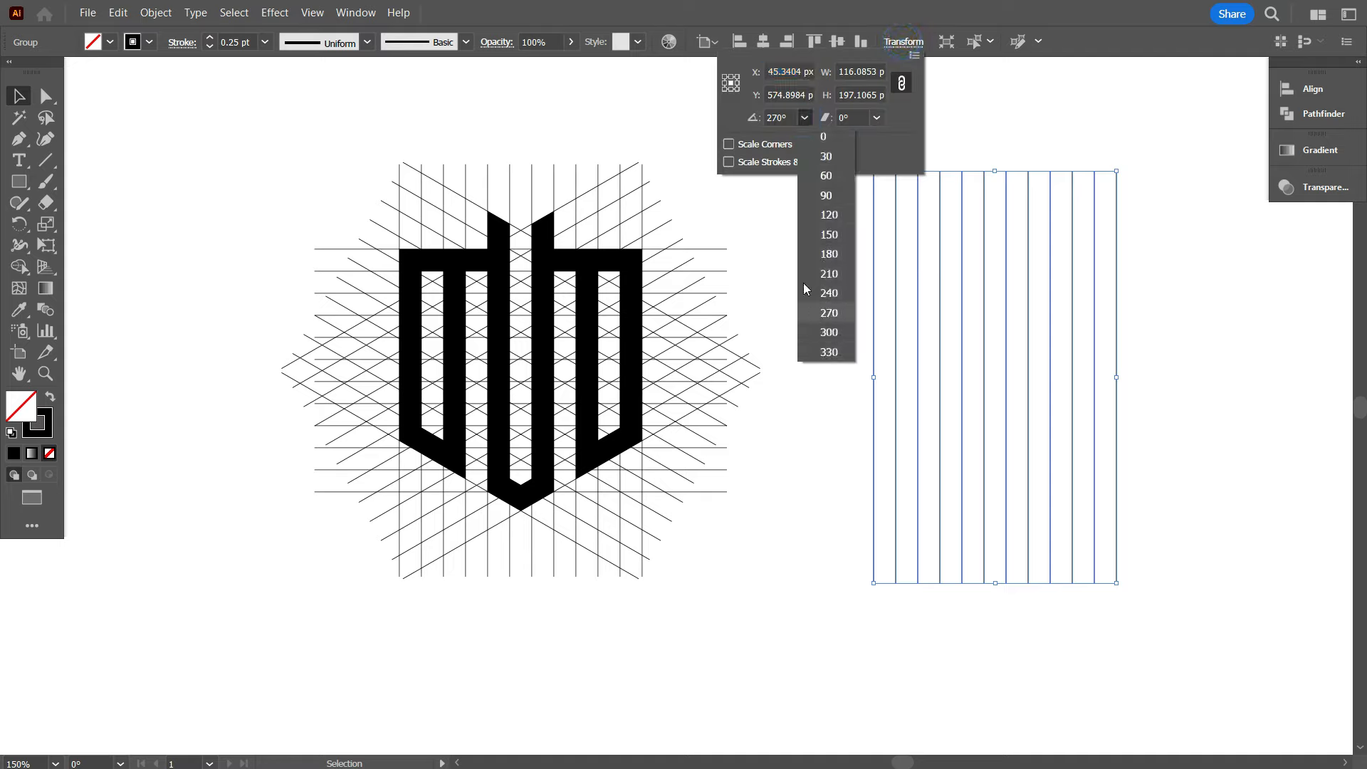
pyautogui.click(781, 118)
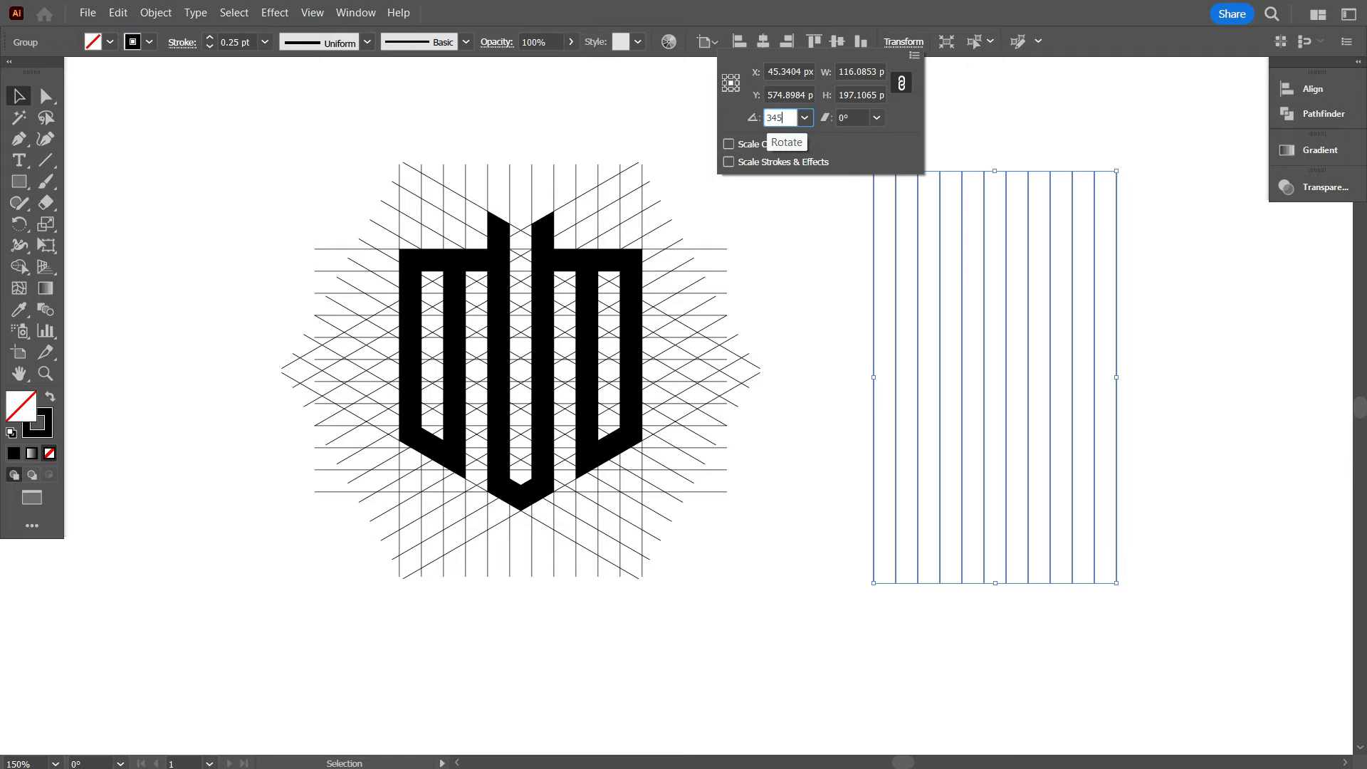
pyautogui.write('345')
pyautogui.click(781, 260)
pyautogui.click(799, 171)
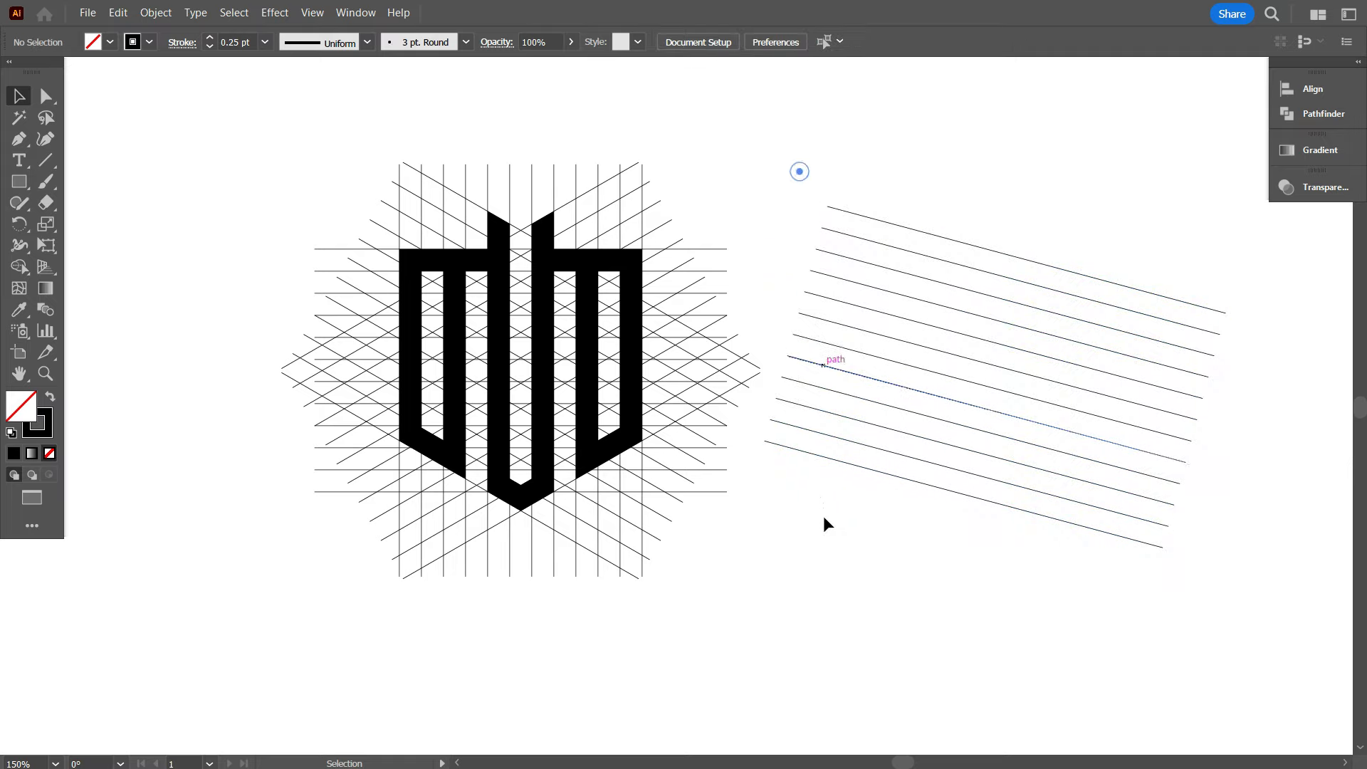
# Step: Align the slanted line group and the logo group on their horizontal and vertical centers
pyautogui.scroll(1, 819, 518)
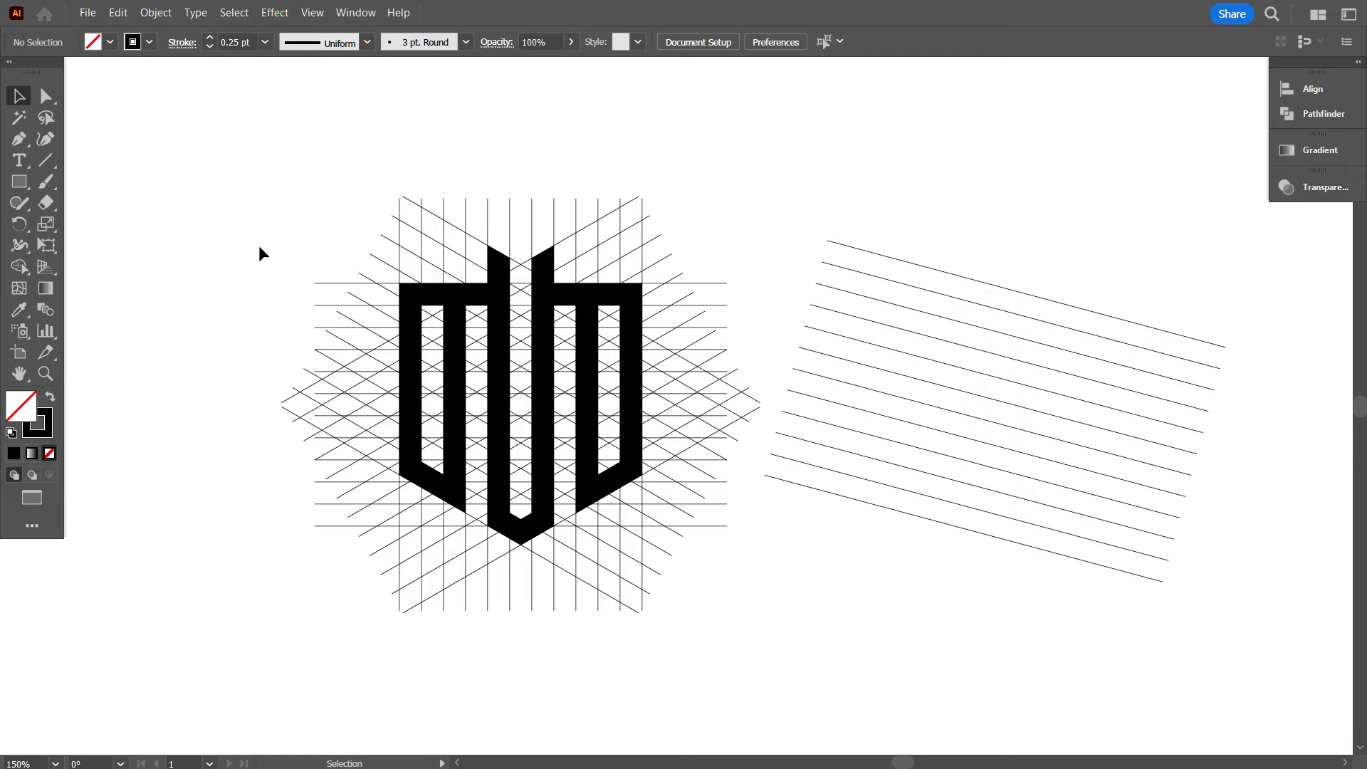
pyautogui.moveTo(259, 246); pyautogui.dragTo(988, 545)
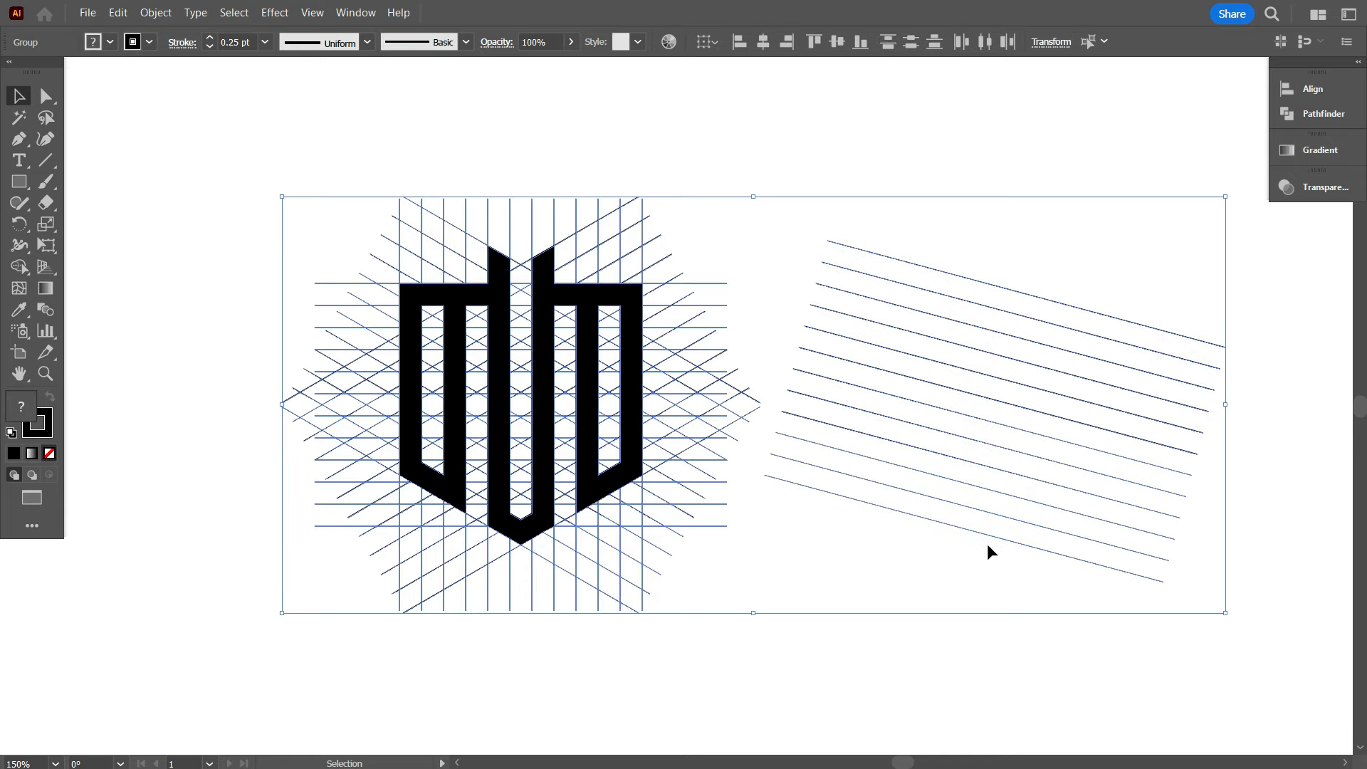
pyautogui.click(763, 41)
pyautogui.click(838, 42)
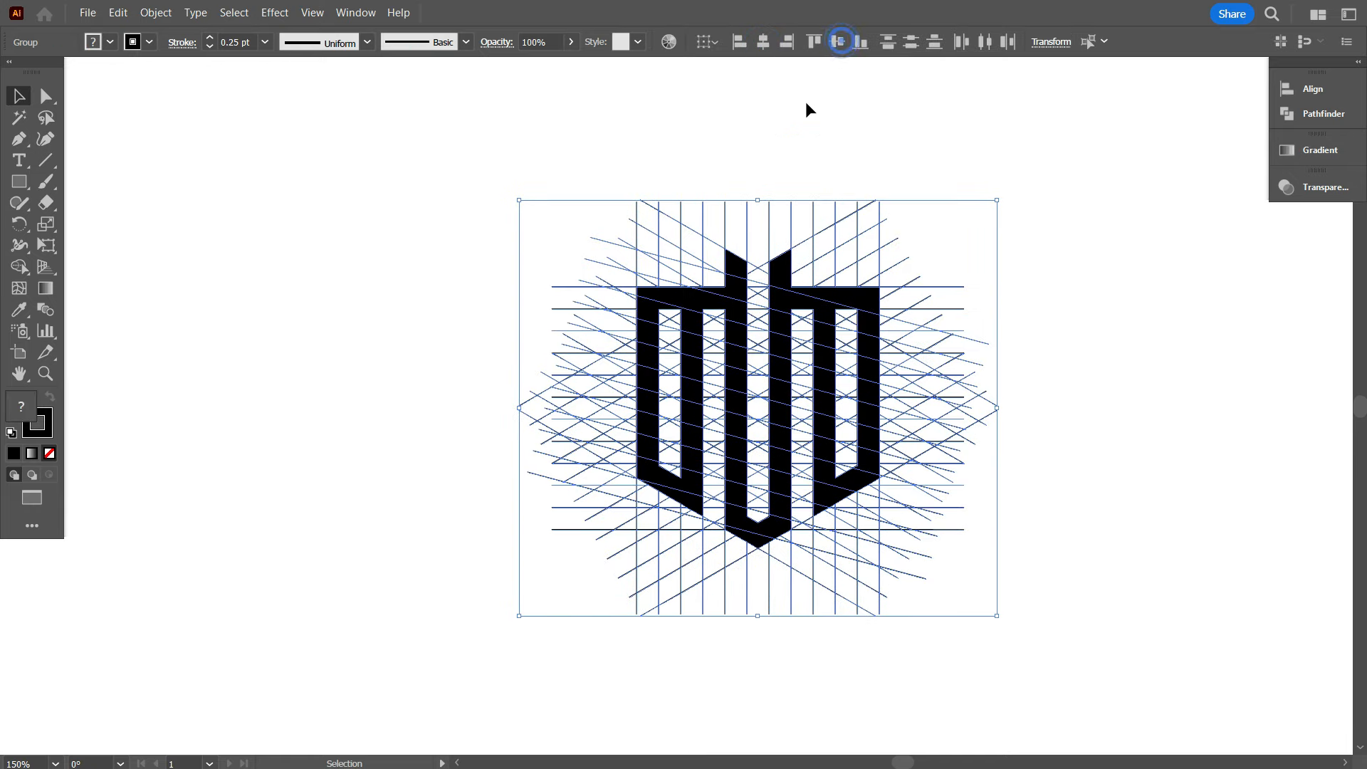
pyautogui.click(1032, 424)
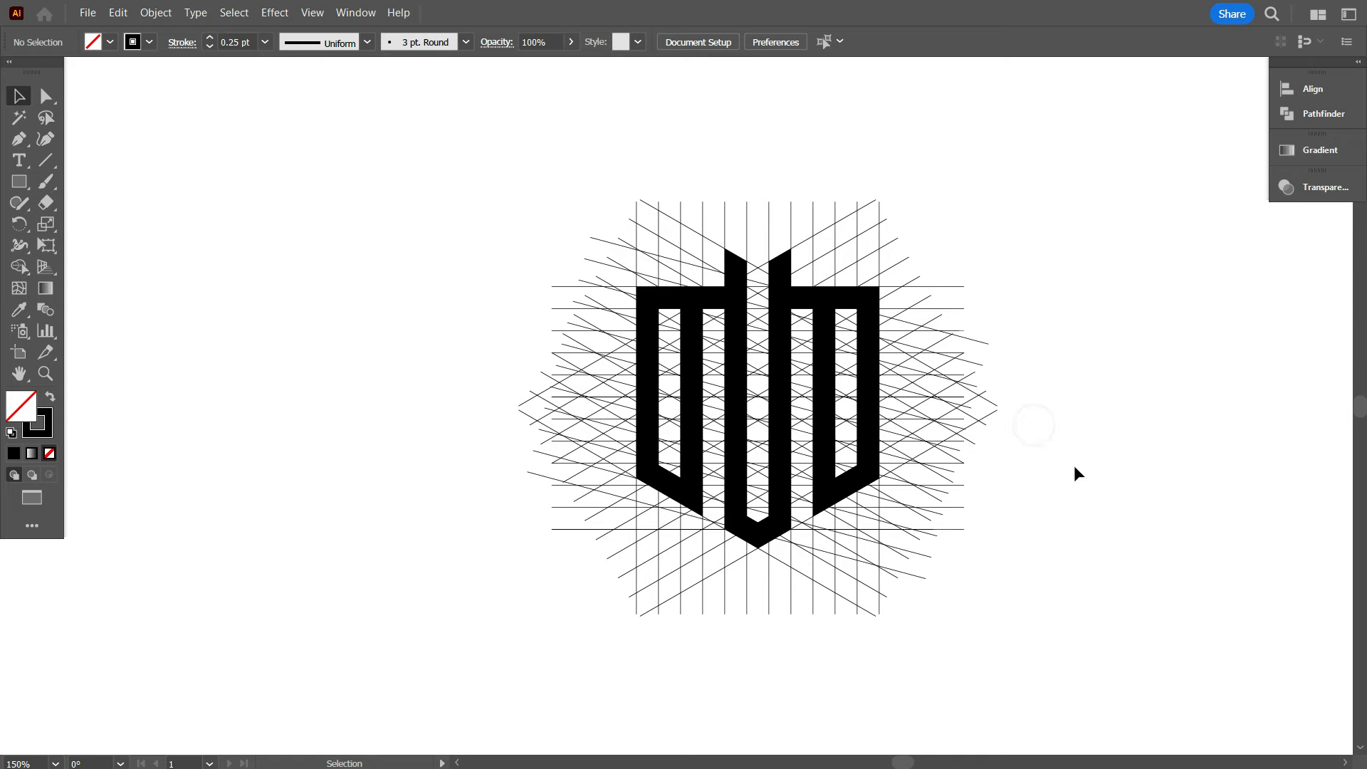
# Step: Merge a slanted band running from the logo's upper left side down to its right side with Shape Builder, using black fill and no stroke
pyautogui.moveTo(498, 207); pyautogui.dragTo(1065, 675)
pyautogui.scroll(2, 828, 425)
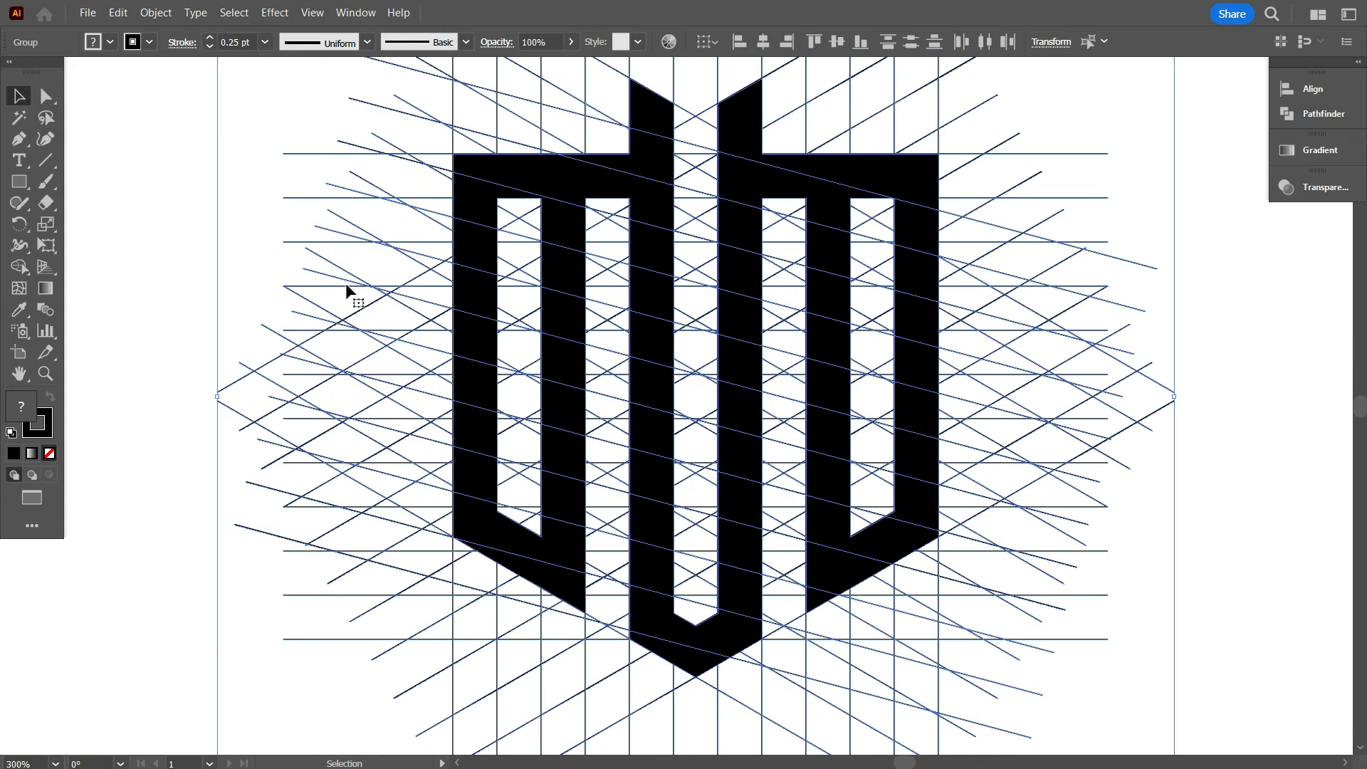
pyautogui.click(17, 267)
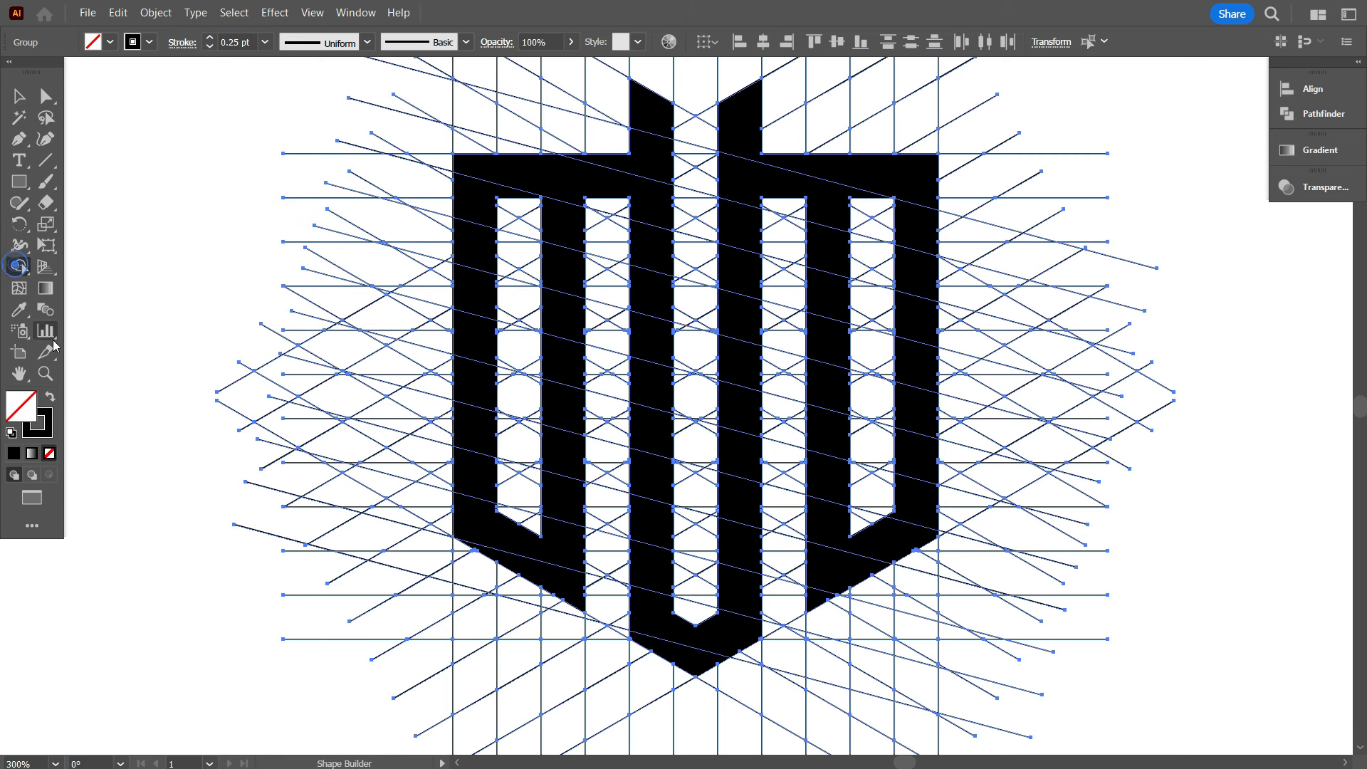
pyautogui.click(50, 397)
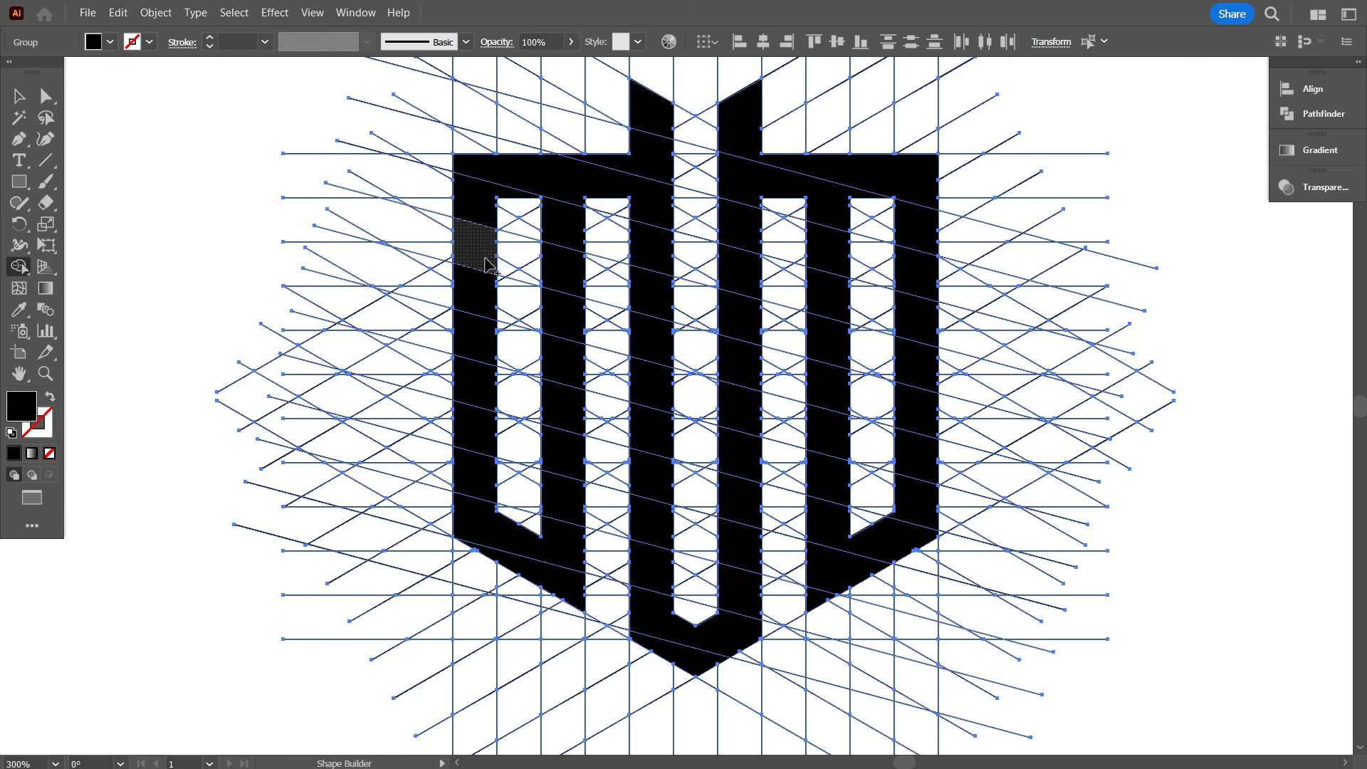
pyautogui.moveTo(461, 274)
pyautogui.mouseDown()
pyautogui.moveTo(621, 339)
pyautogui.moveTo(917, 421)
pyautogui.mouseUp()
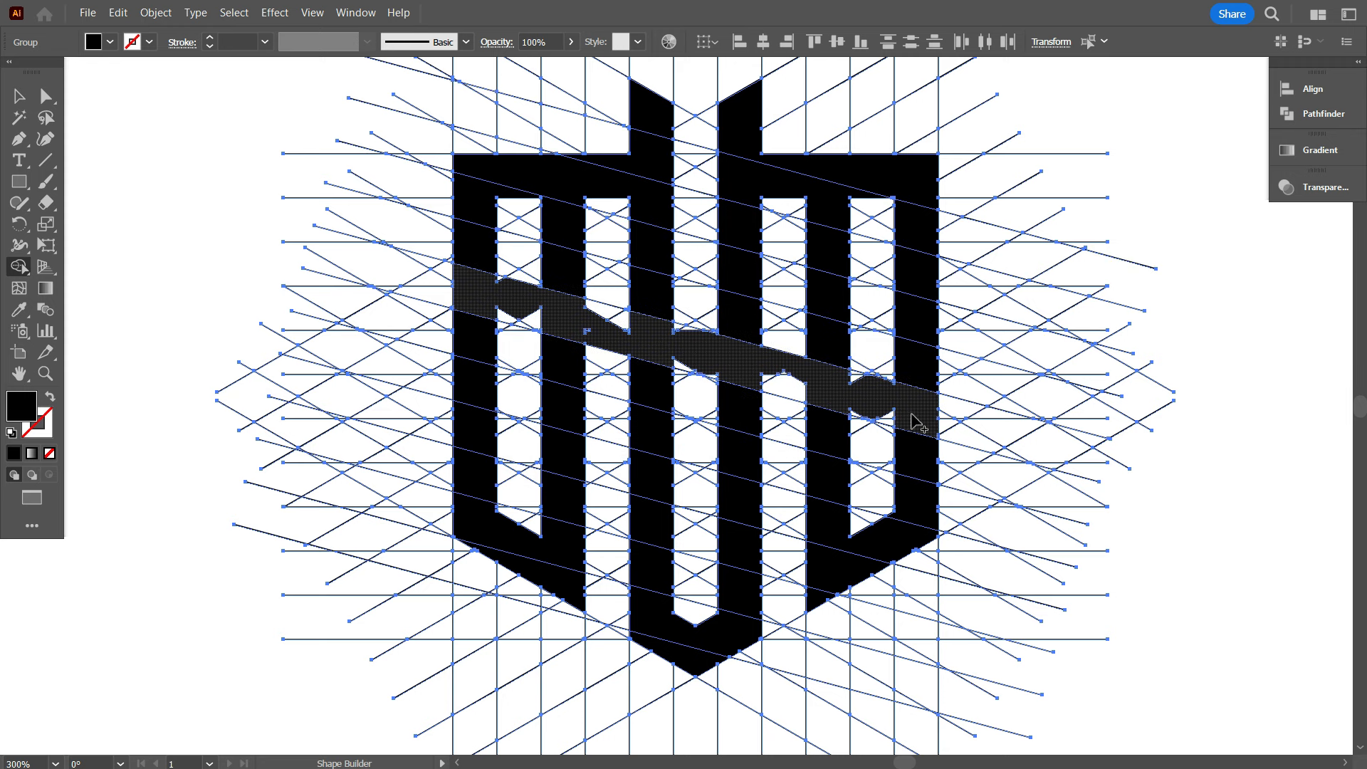
# Step: Merge the missed gaps along the left part of the slanted band into it
pyautogui.scroll(3, 500, 308)
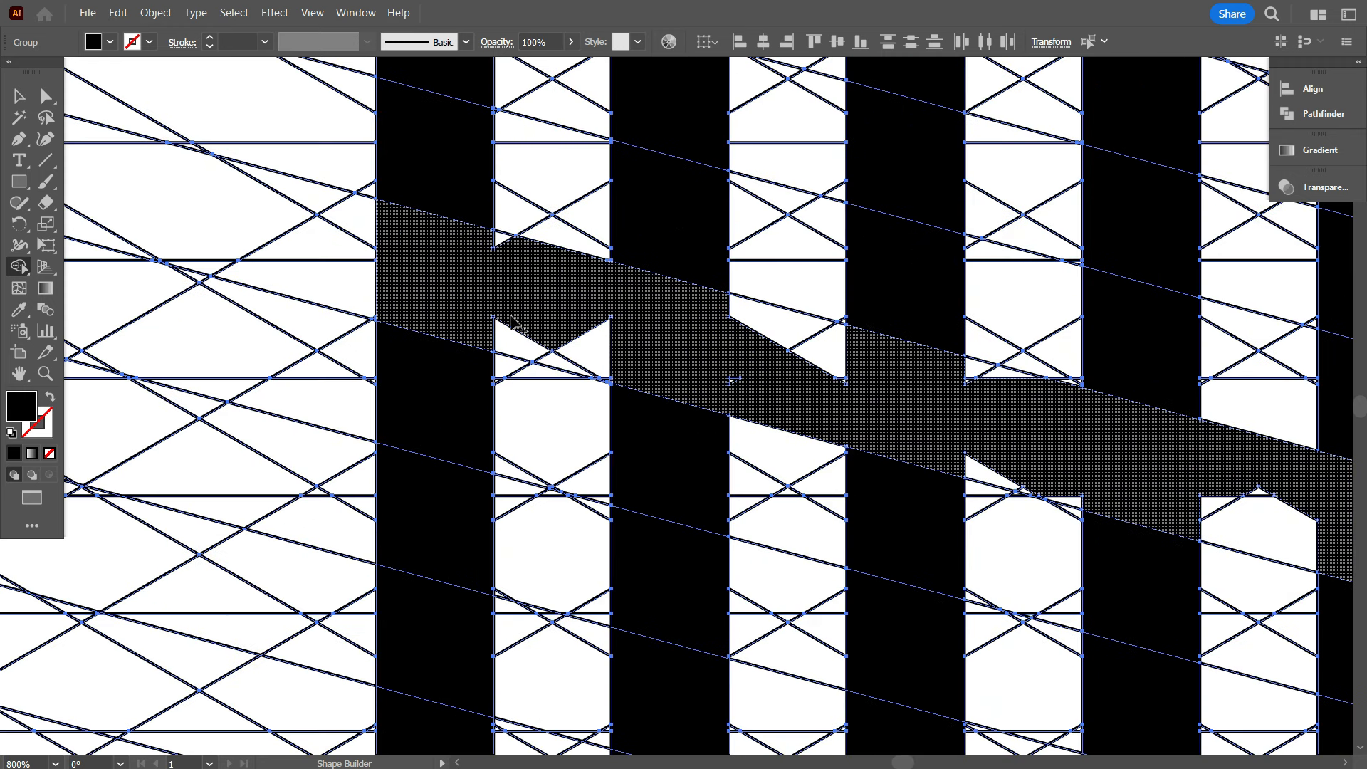
pyautogui.scroll(1, 514, 324)
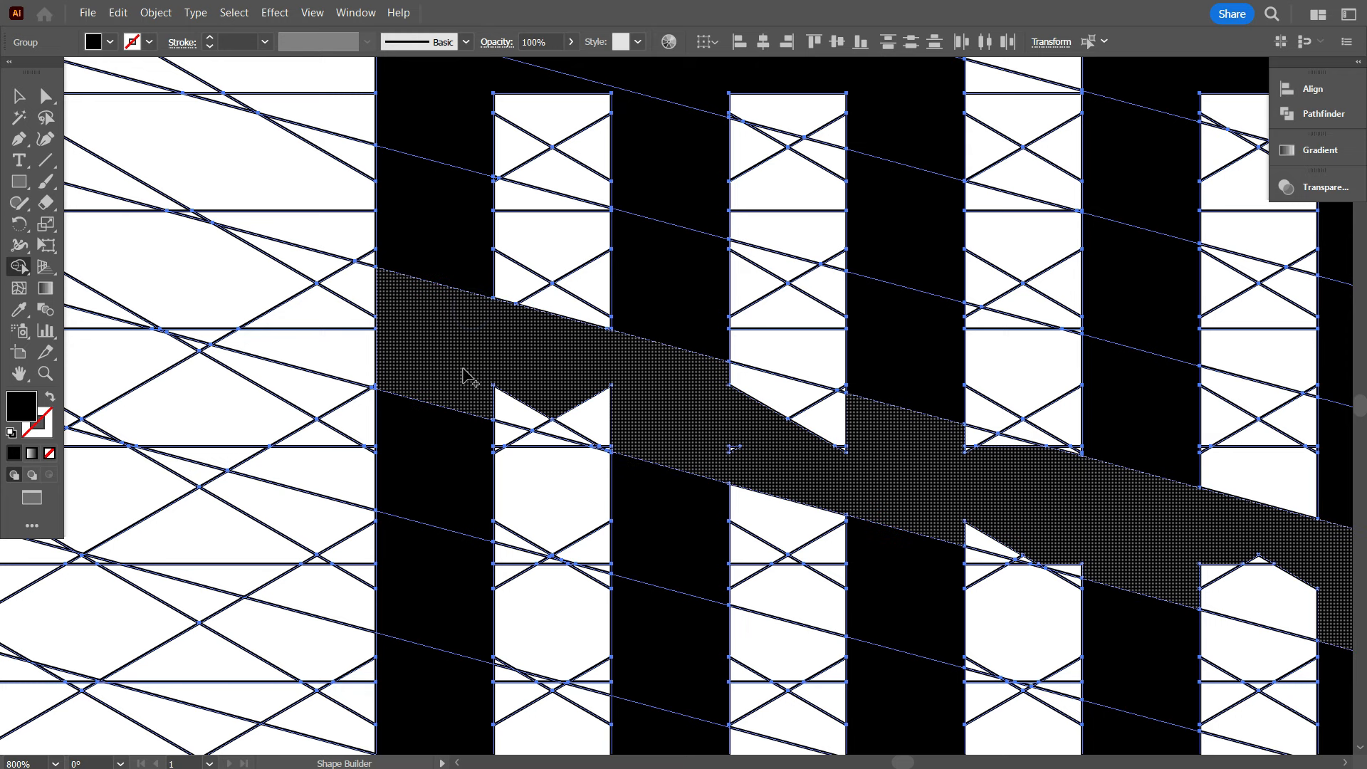
pyautogui.scroll(-2, 591, 406)
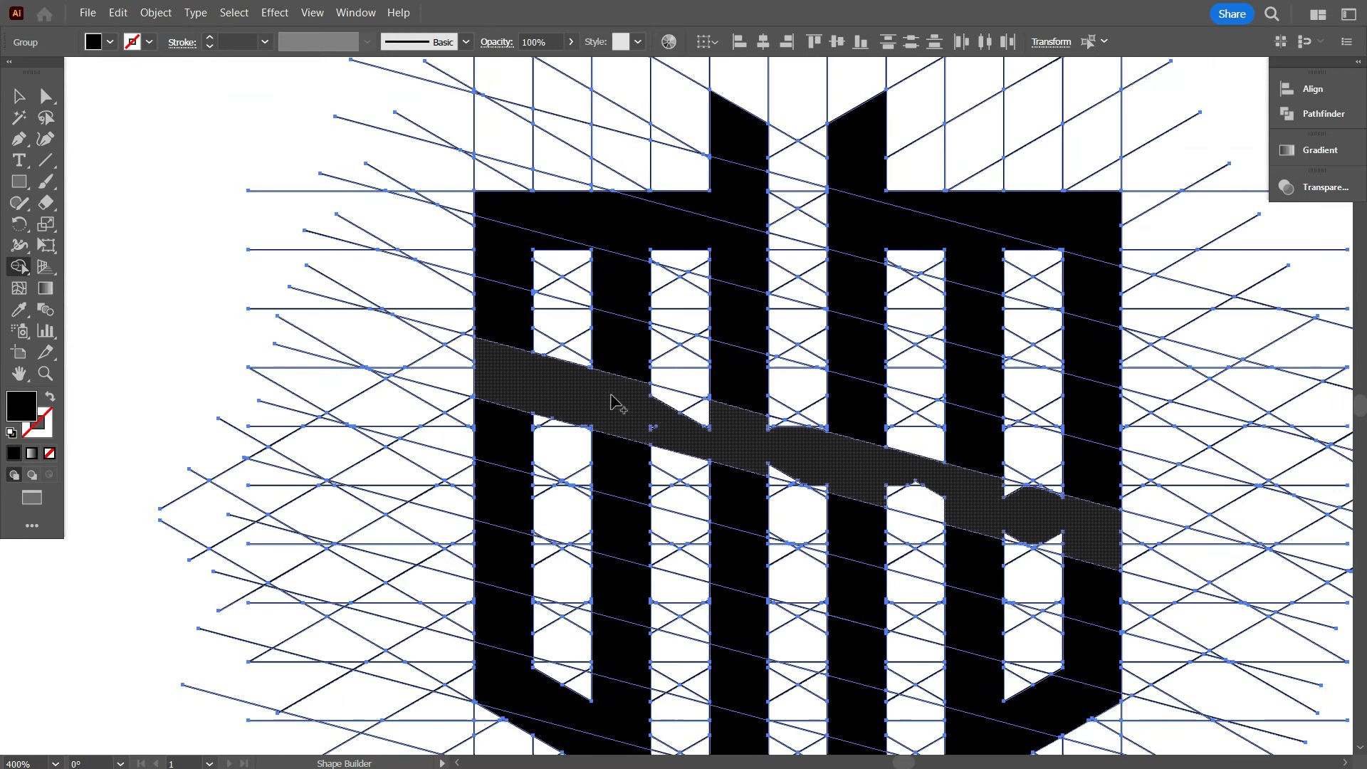
pyautogui.scroll(2, 631, 404)
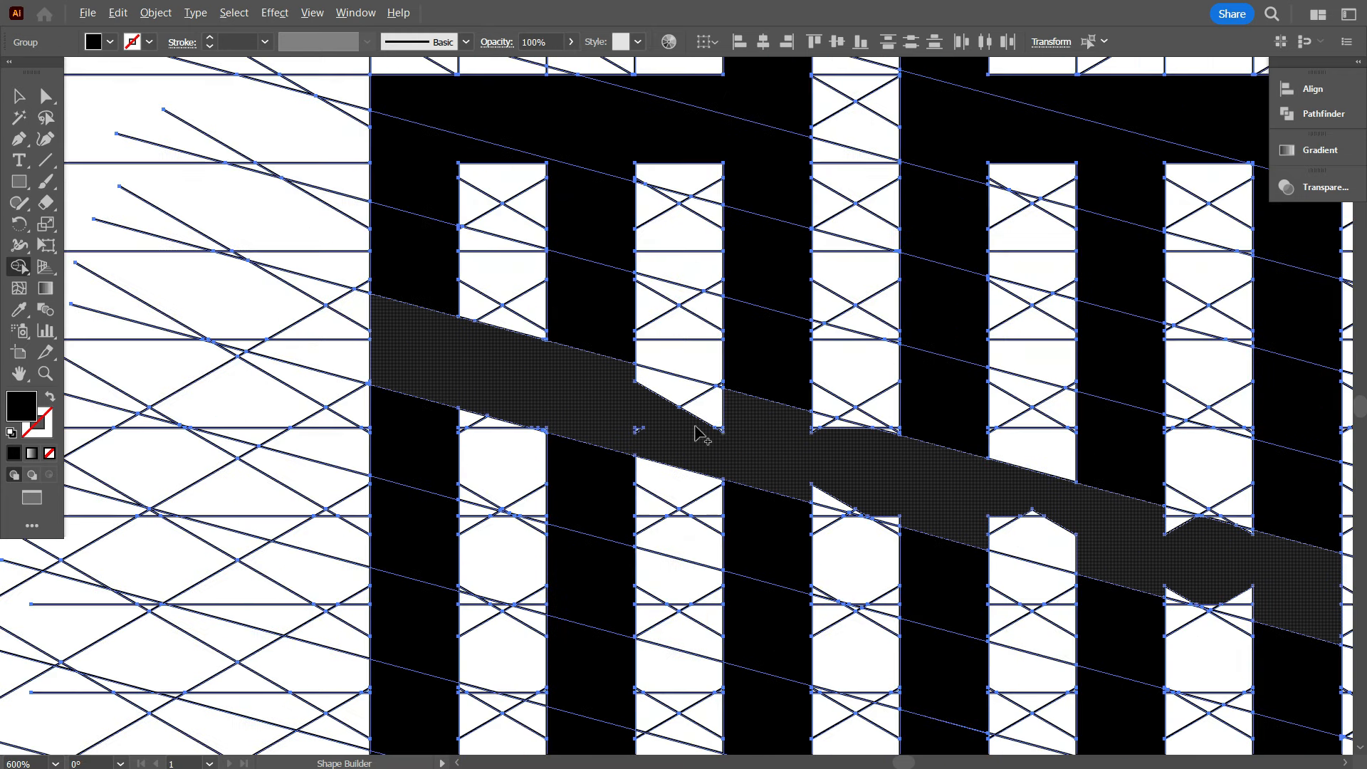
pyautogui.scroll(-3, 628, 435)
pyautogui.moveTo(645, 436); pyautogui.dragTo(438, 356)
# Step: Erase the strip of black bars directly below the band's left part and fill the missed slivers in the band's middle
pyautogui.moveTo(339, 382)
pyautogui.keyDown('alt'); pyautogui.mouseDown()
pyautogui.moveTo(528, 455)
pyautogui.moveTo(626, 436)
pyautogui.mouseUp(); pyautogui.keyUp('alt')
pyautogui.scroll(6, 608, 409)
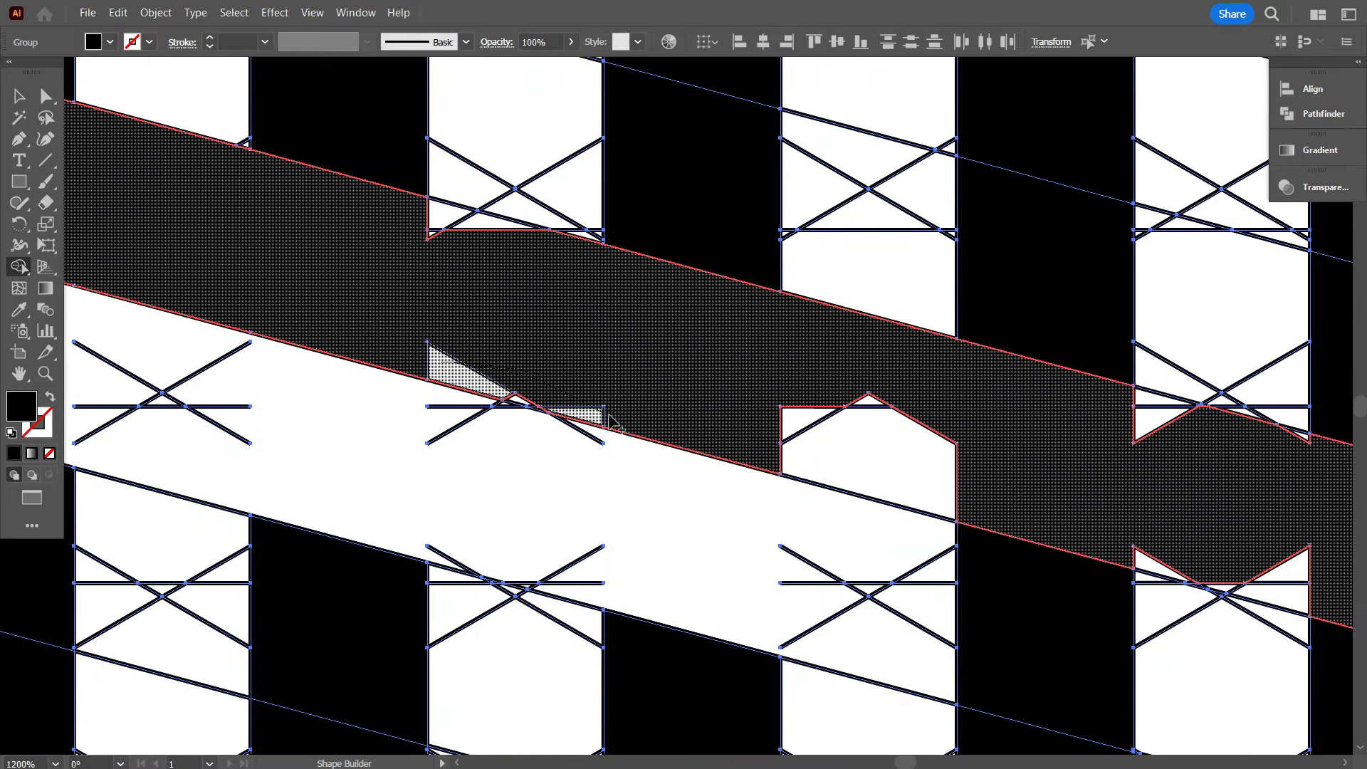
pyautogui.scroll(-4, 604, 285)
pyautogui.scroll(2, 603, 285)
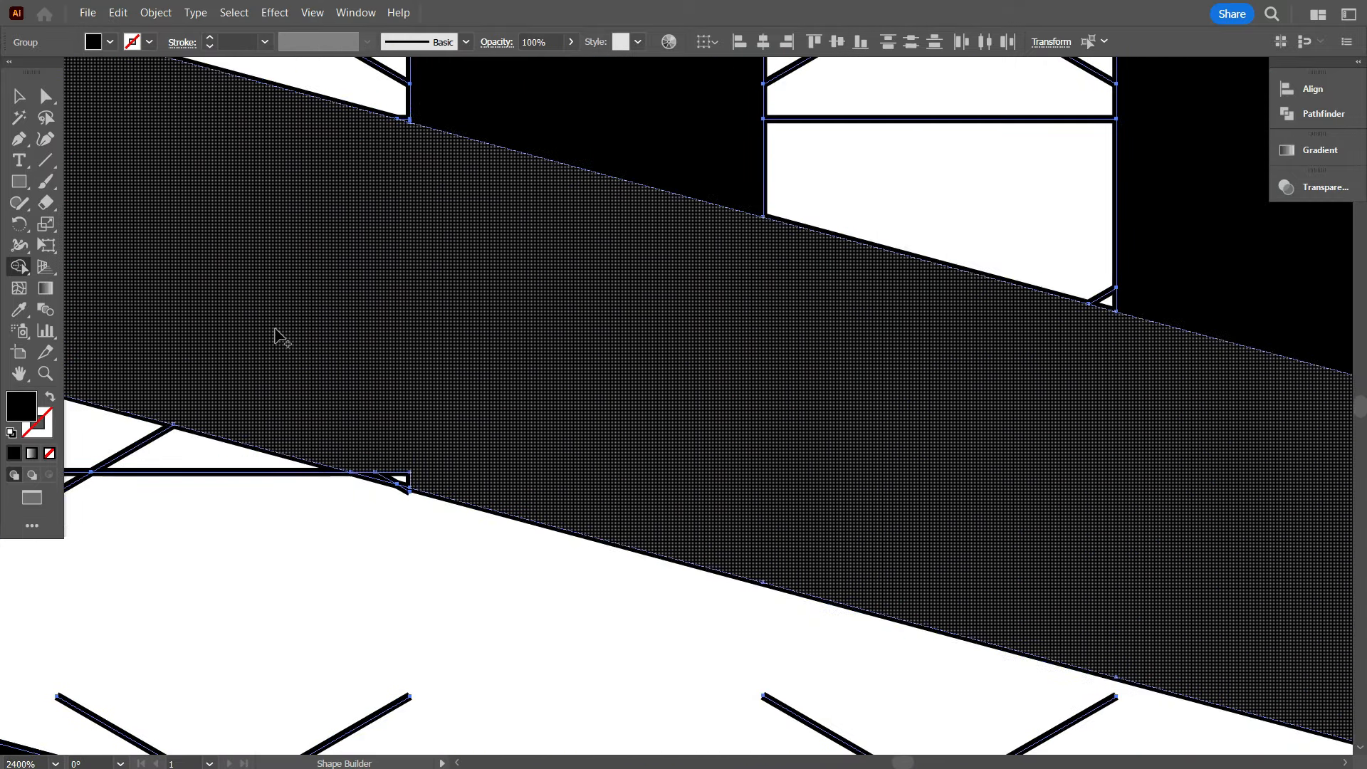
pyautogui.scroll(-5, 391, 479)
pyautogui.scroll(2, 751, 427)
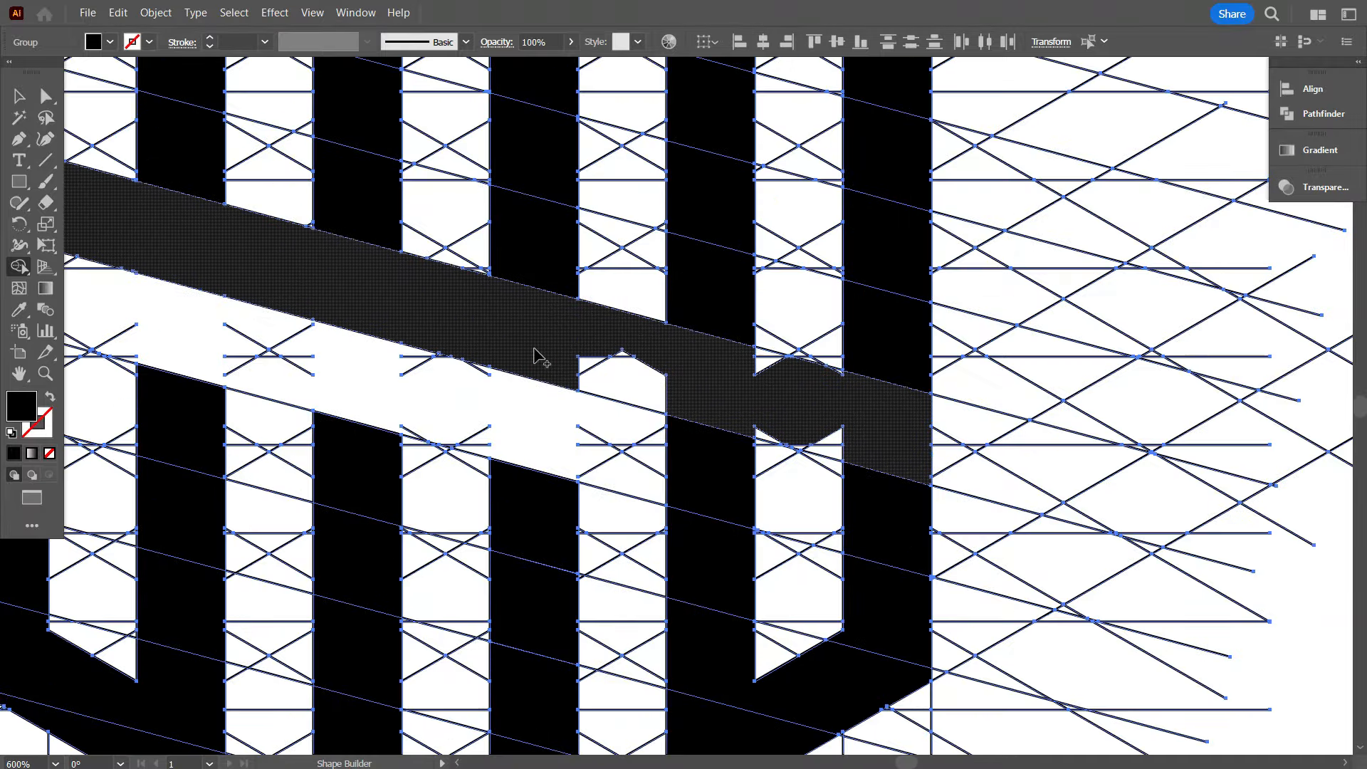
# Step: Fill the remaining gaps in the band's right part and erase the strip of black bars directly above that part
pyautogui.moveTo(543, 357)
pyautogui.mouseDown()
pyautogui.moveTo(628, 344)
pyautogui.moveTo(736, 419)
pyautogui.mouseUp()
pyautogui.moveTo(828, 452); pyautogui.dragTo(823, 457)
pyautogui.scroll(4, 822, 458)
pyautogui.moveTo(740, 420); pyautogui.dragTo(605, 363)
pyautogui.scroll(-3, 683, 418)
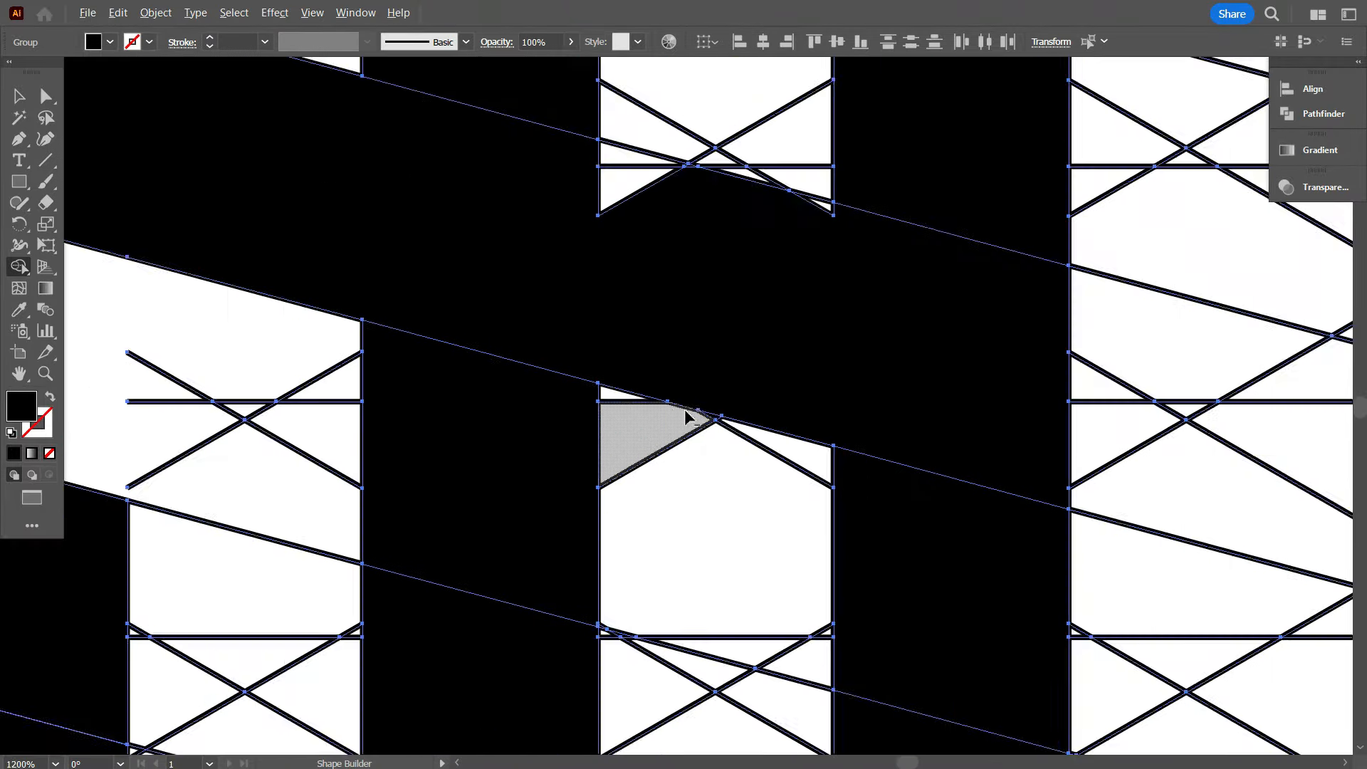
pyautogui.moveTo(701, 405); pyautogui.dragTo(669, 321)
pyautogui.scroll(4, 677, 320)
pyautogui.moveTo(870, 400); pyautogui.dragTo(591, 279)
pyautogui.scroll(-5, 756, 427)
pyautogui.scroll(-2, 804, 459)
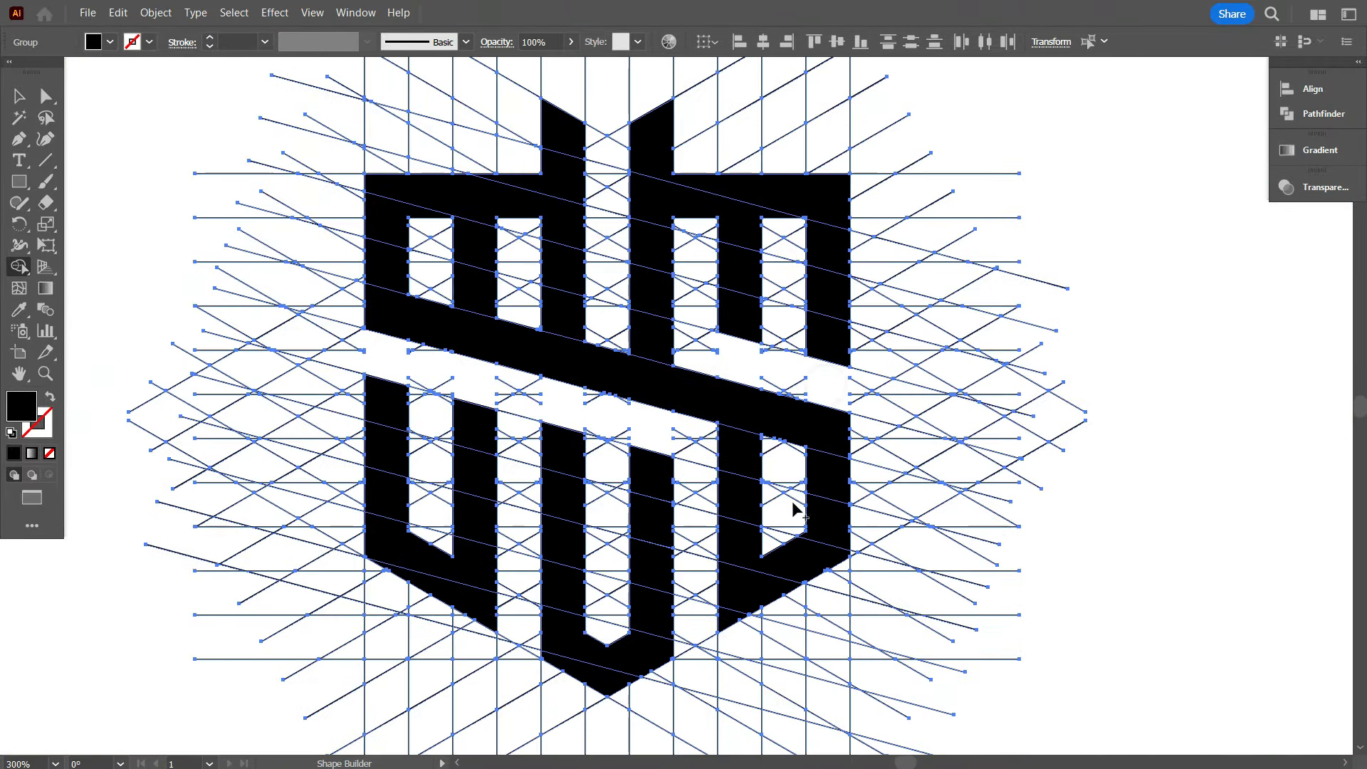
# Step: Close the cut bars of the logo's upper-right shape with a slanted black segment parallel to the band
pyautogui.scroll(1, 812, 420)
pyautogui.scroll(2, 801, 361)
pyautogui.scroll(2, 802, 361)
pyautogui.moveTo(802, 363)
pyautogui.mouseDown()
pyautogui.moveTo(630, 289)
pyautogui.moveTo(814, 455)
pyautogui.moveTo(866, 460)
pyautogui.mouseUp()
pyautogui.scroll(-3, 873, 459)
pyautogui.scroll(-3, 887, 445)
# Step: Join the two central bars below the band with a slanted black top segment, including its missed slivers
pyautogui.moveTo(524, 333); pyautogui.dragTo(639, 357)
pyautogui.scroll(3, 580, 354)
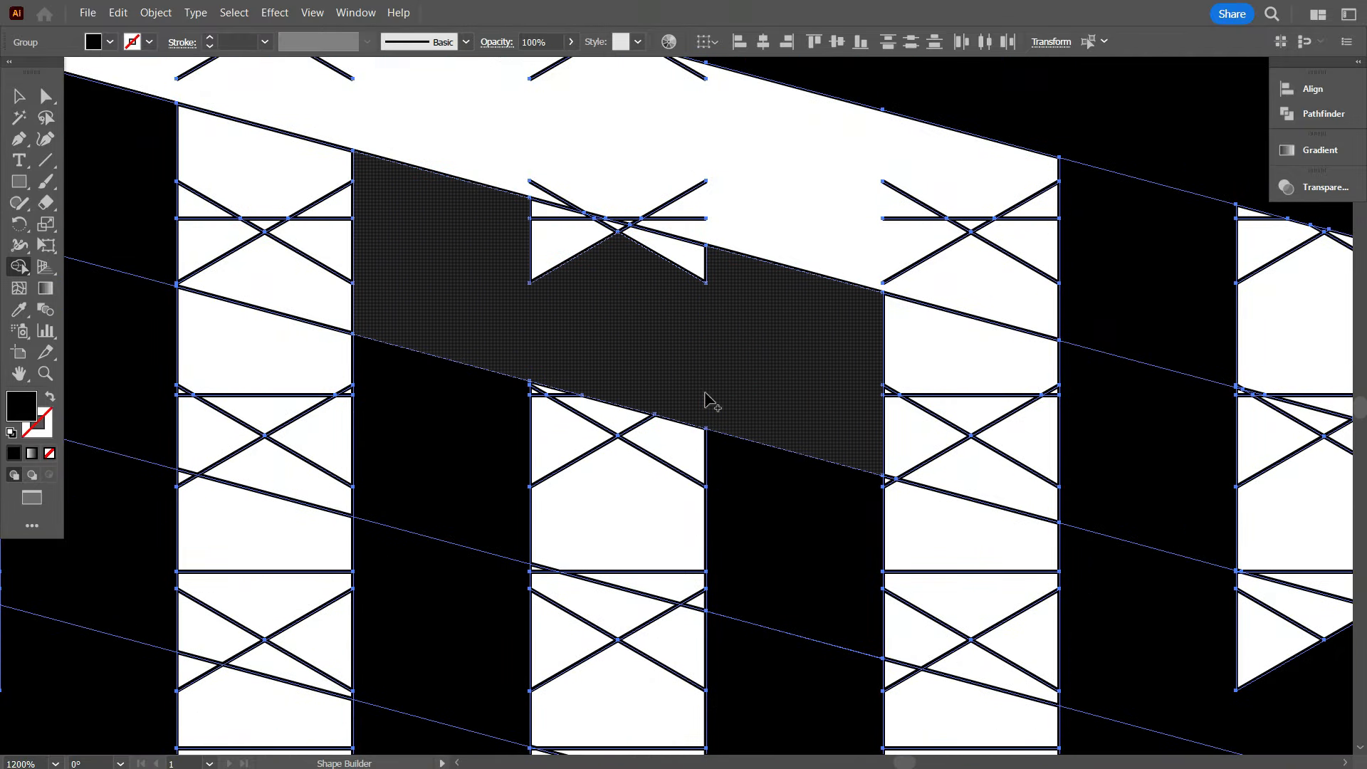
pyautogui.moveTo(659, 253)
pyautogui.mouseDown()
pyautogui.moveTo(543, 220)
pyautogui.moveTo(569, 213)
pyautogui.mouseUp()
pyautogui.scroll(3, 584, 191)
pyautogui.moveTo(646, 370)
pyautogui.mouseDown()
pyautogui.moveTo(653, 318)
pyautogui.moveTo(630, 266)
pyautogui.mouseUp()
# Step: Join the two lower-left bars with a slanted black top segment, fill its slivers, and deselect the artwork
pyautogui.scroll(-5, 785, 396)
pyautogui.moveTo(500, 353); pyautogui.dragTo(359, 303)
pyautogui.scroll(4, 376, 365)
pyautogui.moveTo(335, 329)
pyautogui.mouseDown()
pyautogui.moveTo(366, 370)
pyautogui.moveTo(597, 453)
pyautogui.moveTo(763, 357)
pyautogui.moveTo(705, 316)
pyautogui.mouseUp()
pyautogui.scroll(3, 738, 381)
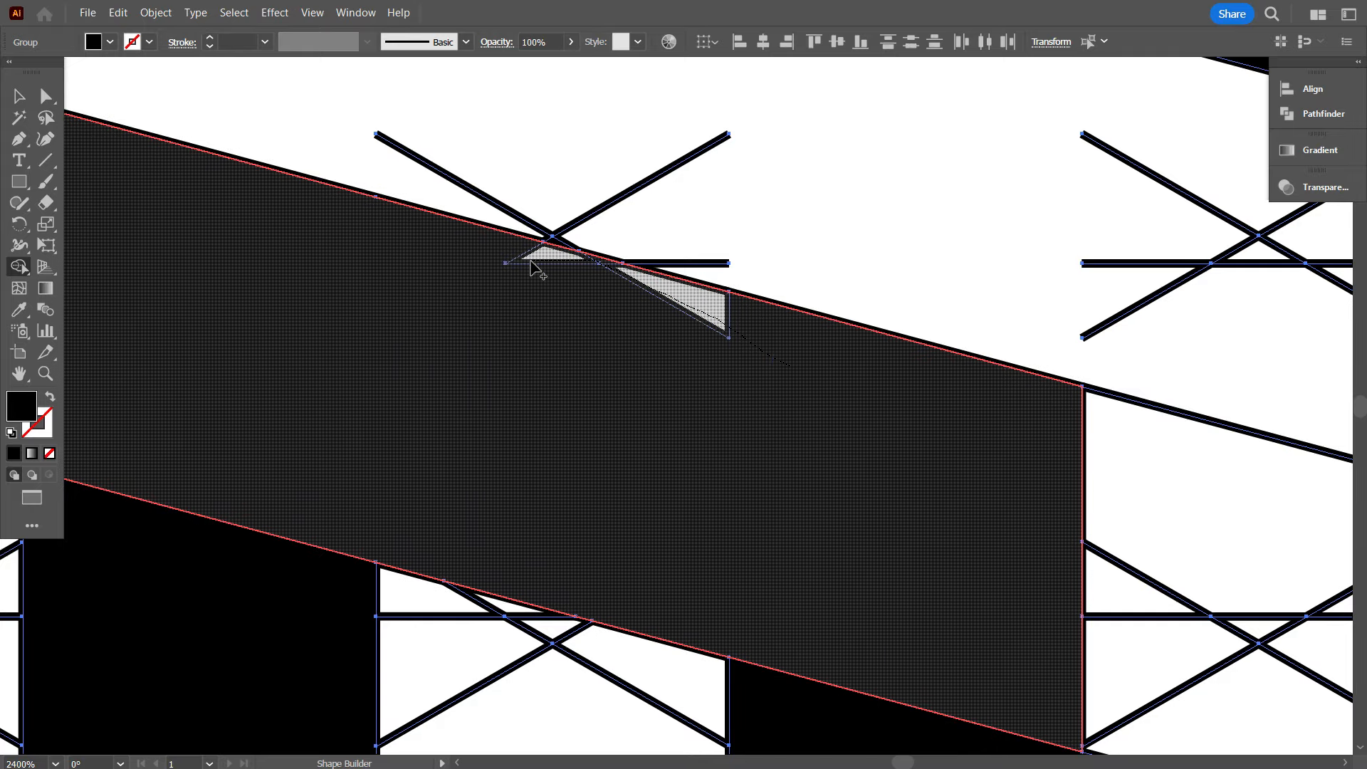
pyautogui.moveTo(535, 269); pyautogui.dragTo(535, 269)
pyautogui.scroll(-5, 568, 409)
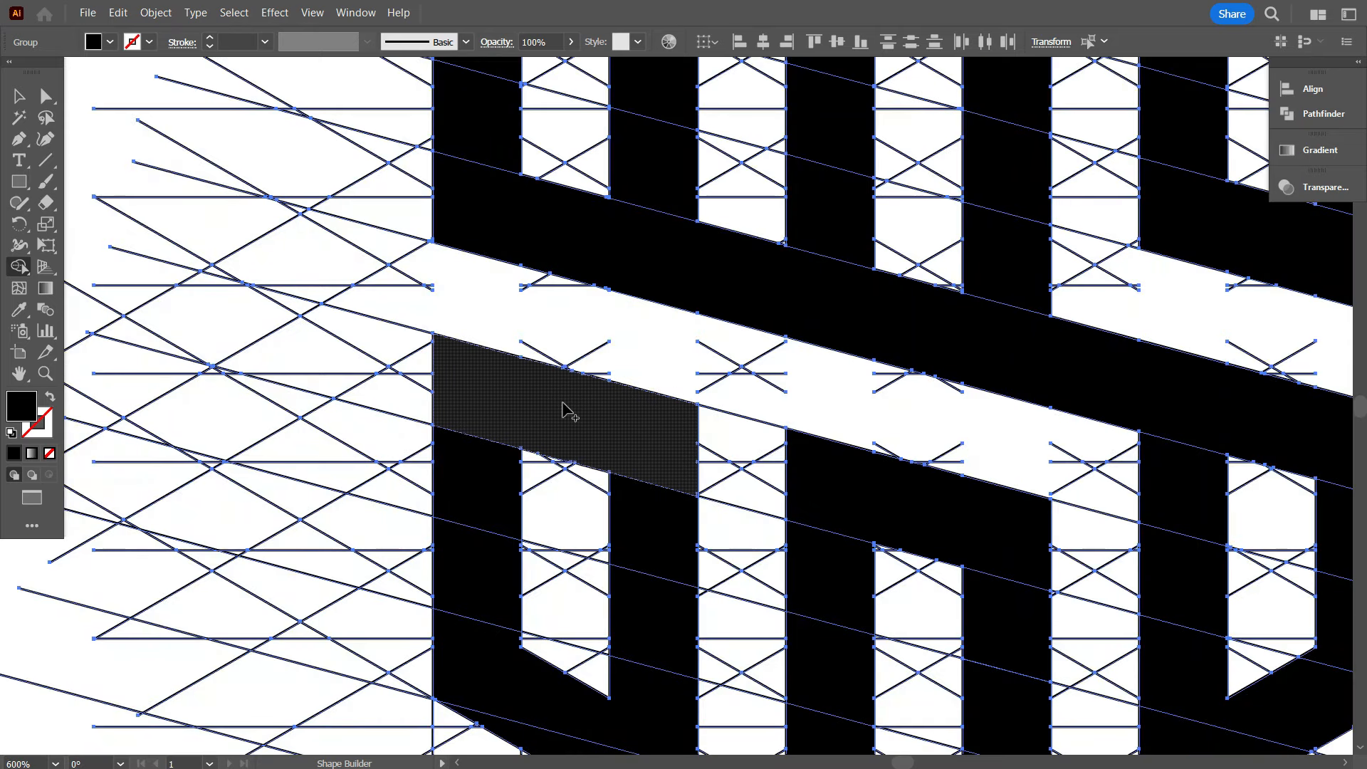
pyautogui.scroll(-3, 559, 410)
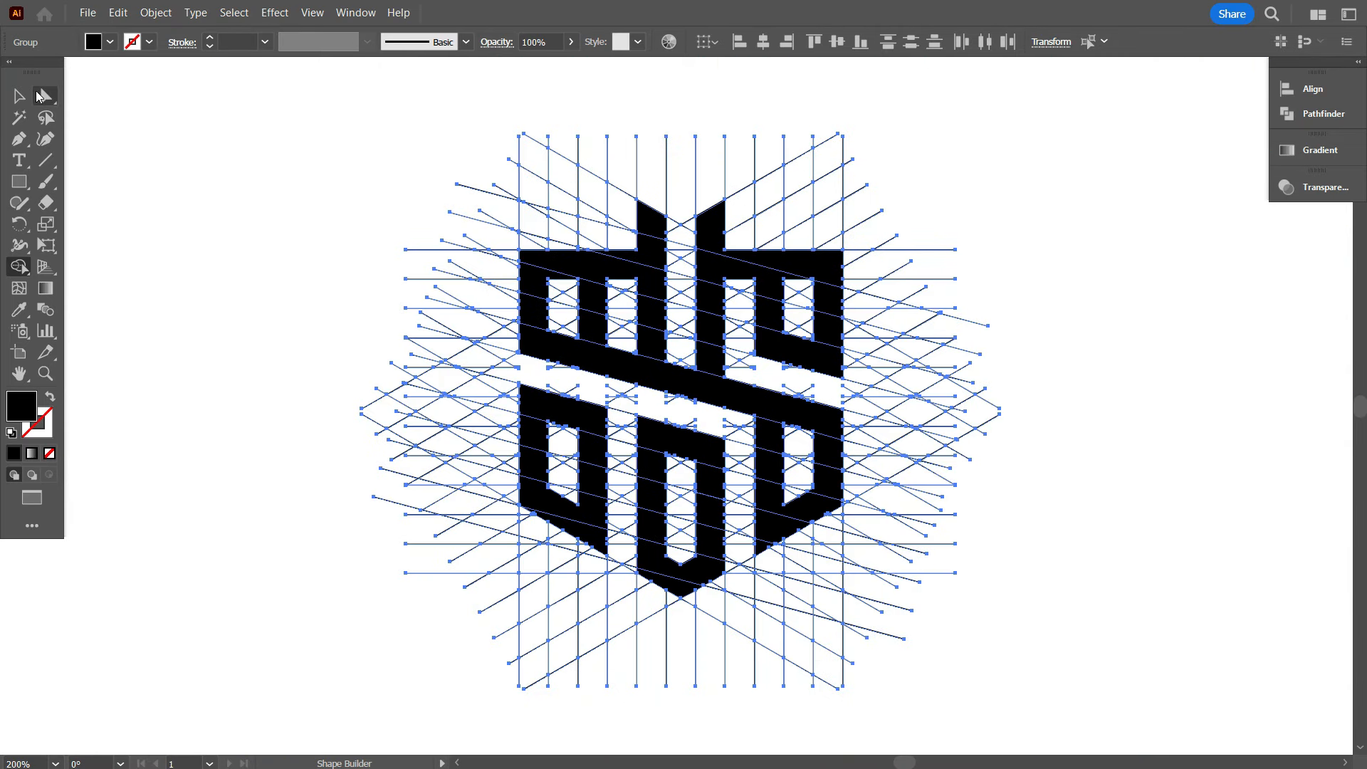
pyautogui.click(17, 97)
pyautogui.click(239, 240)
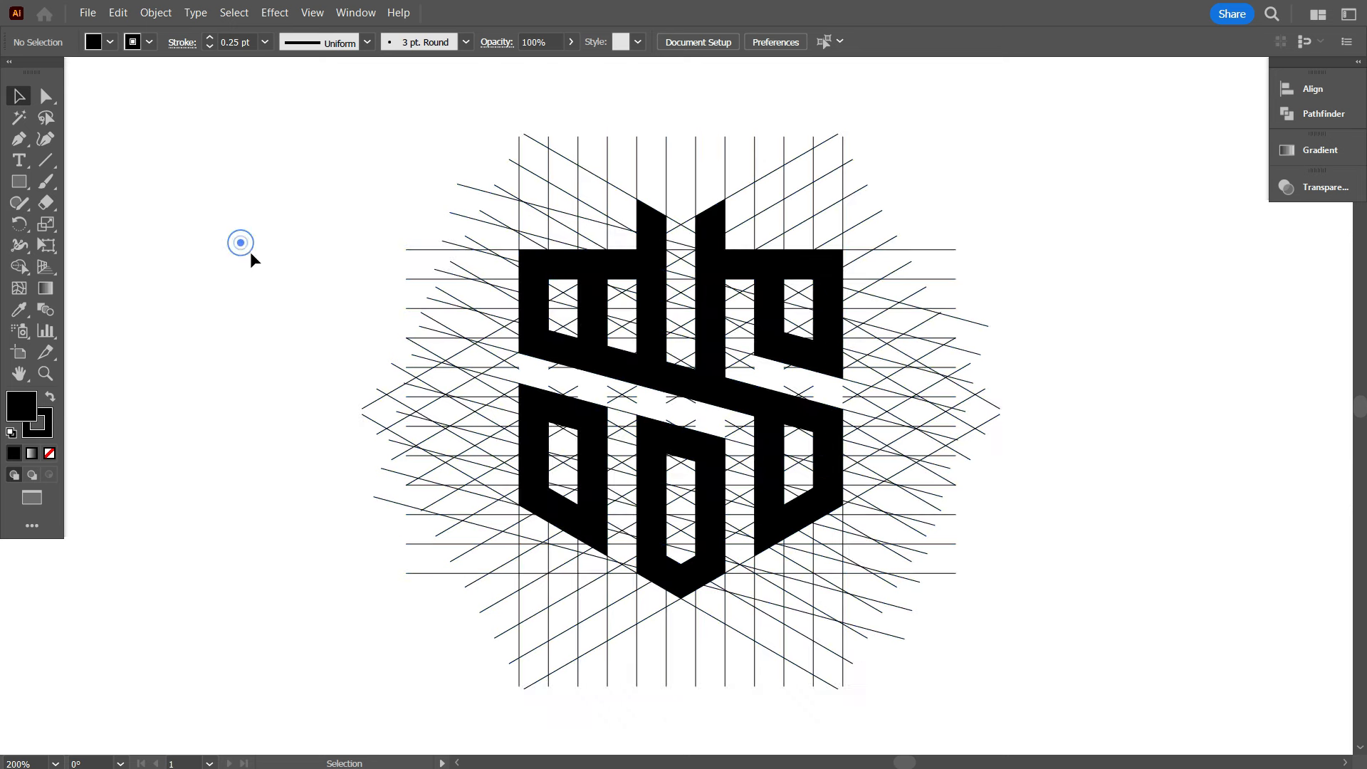
pyautogui.scroll(-1, 924, 448)
pyautogui.scroll(-3, 1018, 528)
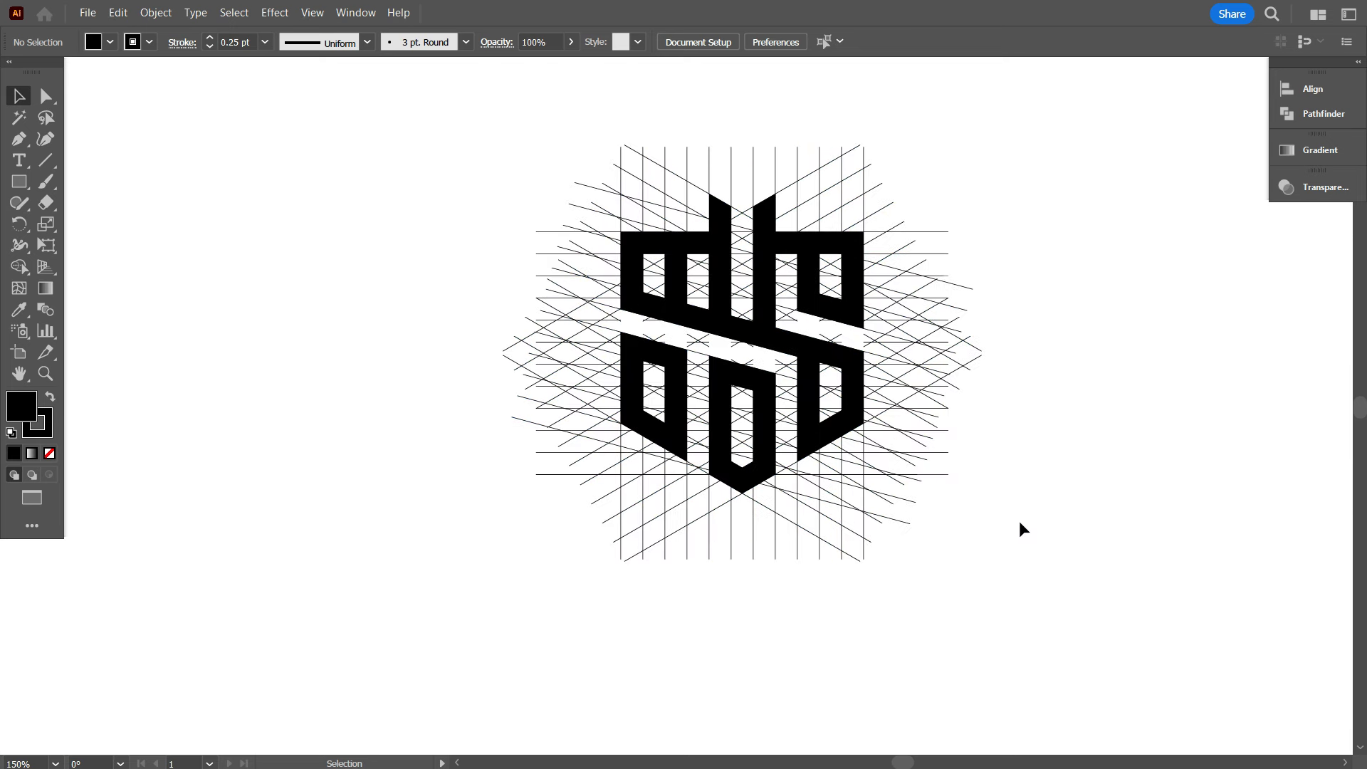
pyautogui.scroll(2, 1020, 529)
pyautogui.scroll(1, 1012, 491)
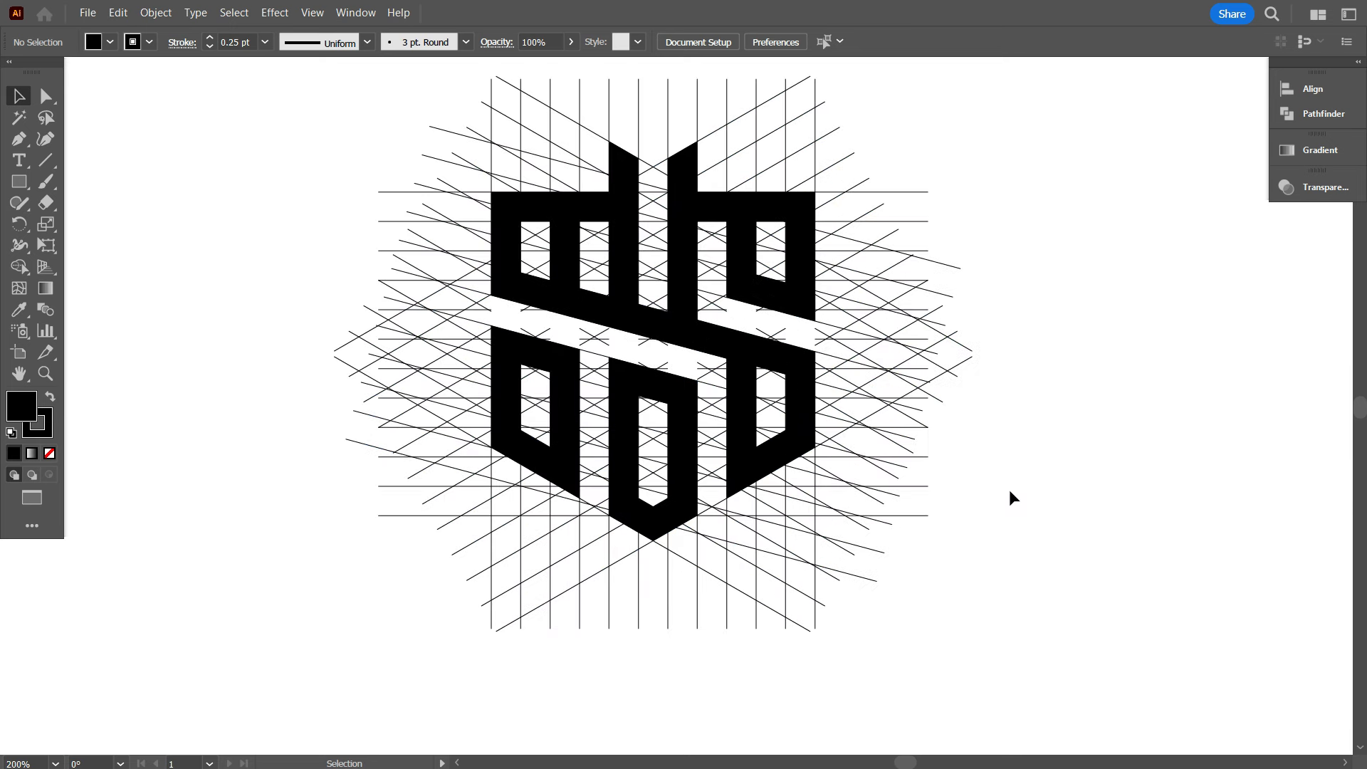
pyautogui.scroll(2, 605, 499)
pyautogui.scroll(-1, 549, 505)
pyautogui.scroll(-3, 815, 378)
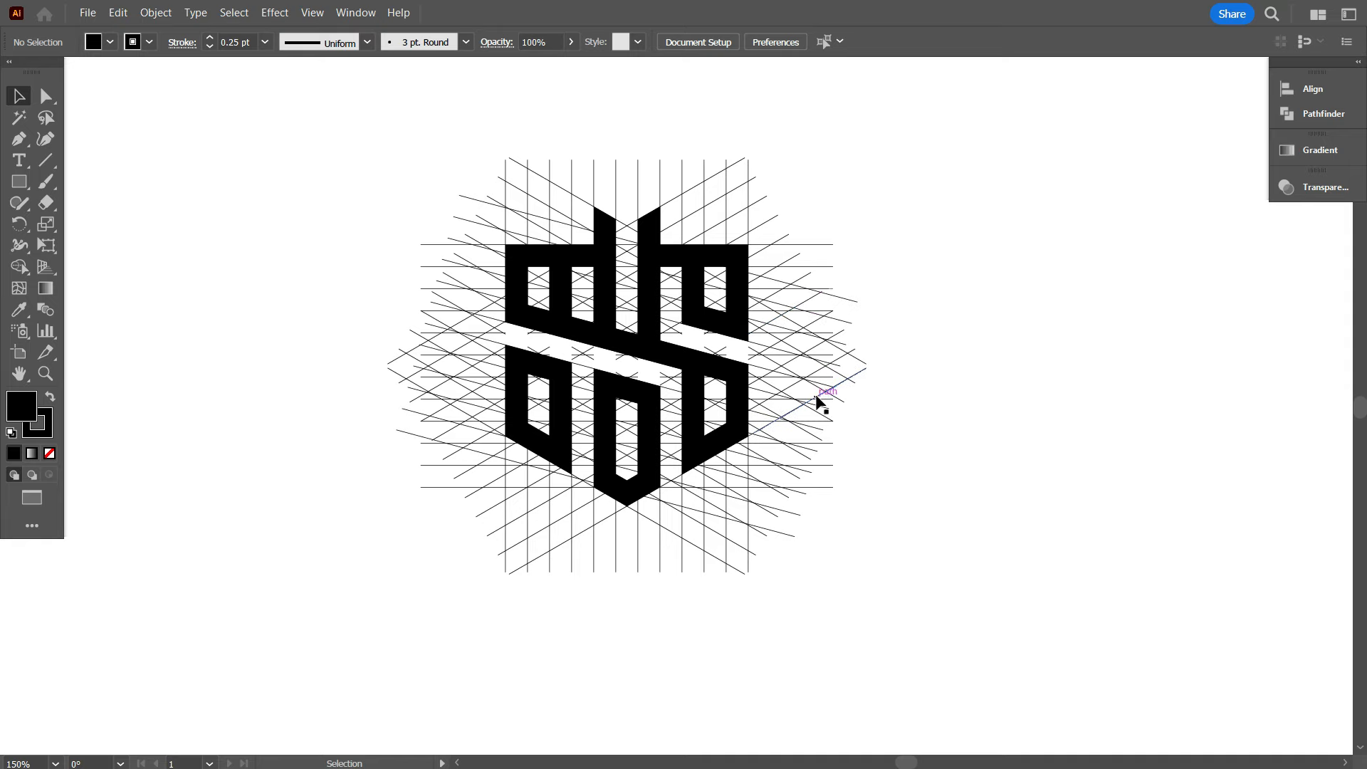
# Step: Ungroup the combined logo and grid, ungroup the nested group holding the black shapes and horizontal lines, and deselect
pyautogui.click(655, 277)
pyautogui.rightClick(655, 278)
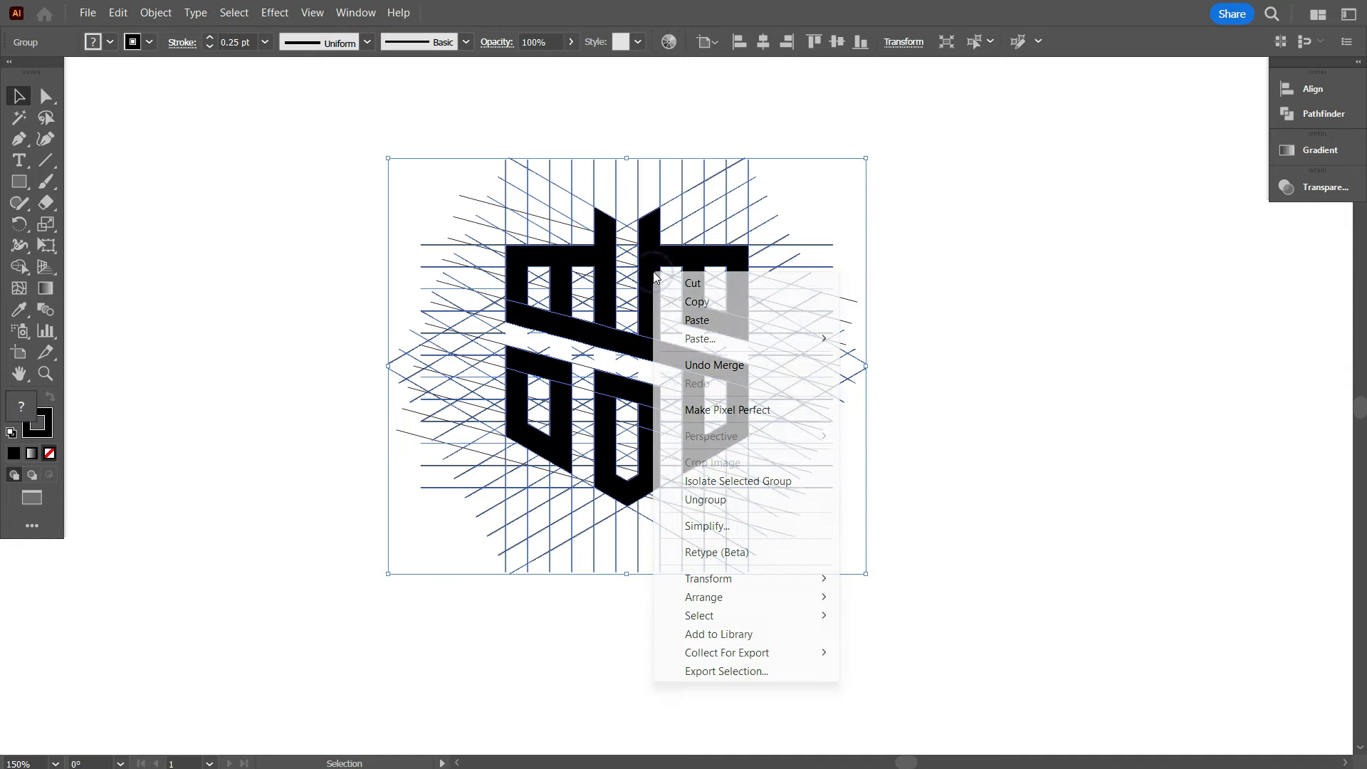
pyautogui.click(723, 498)
pyautogui.click(937, 515)
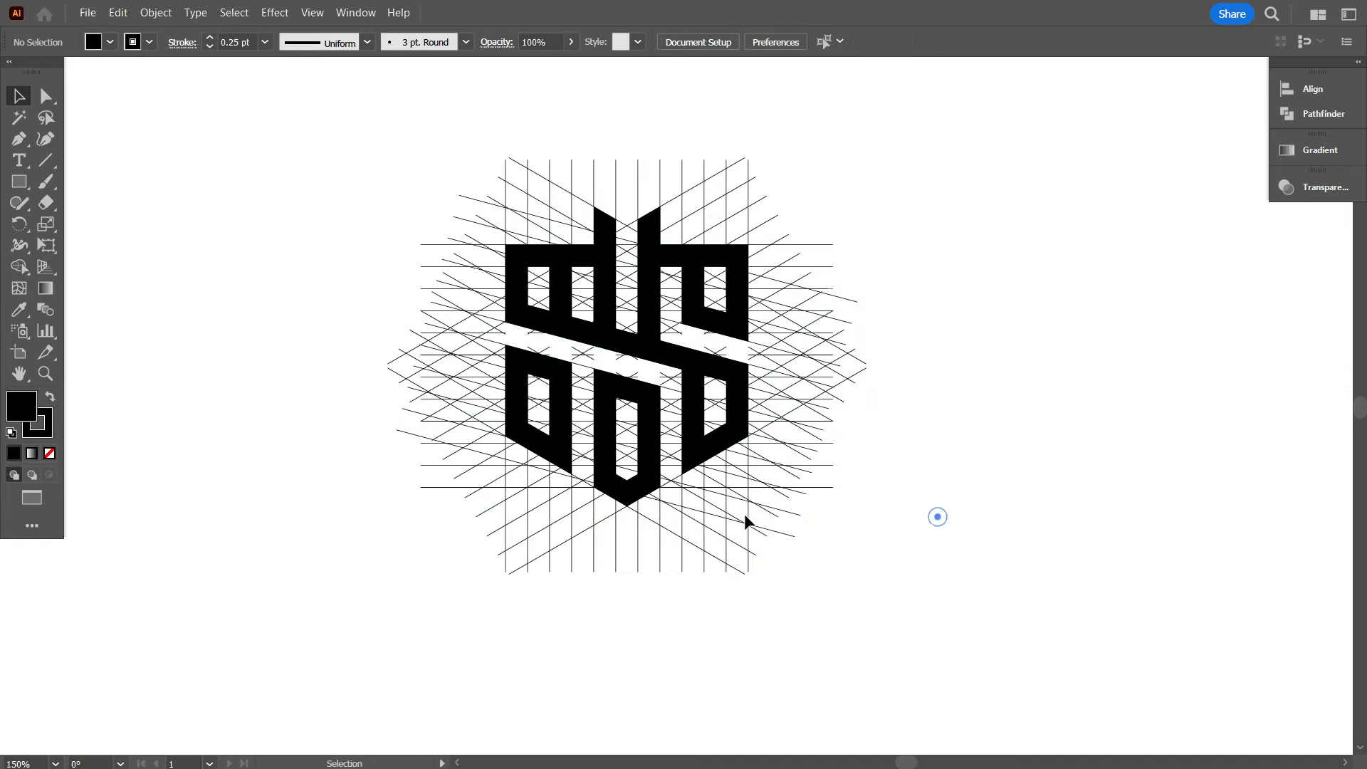
pyautogui.click(612, 383)
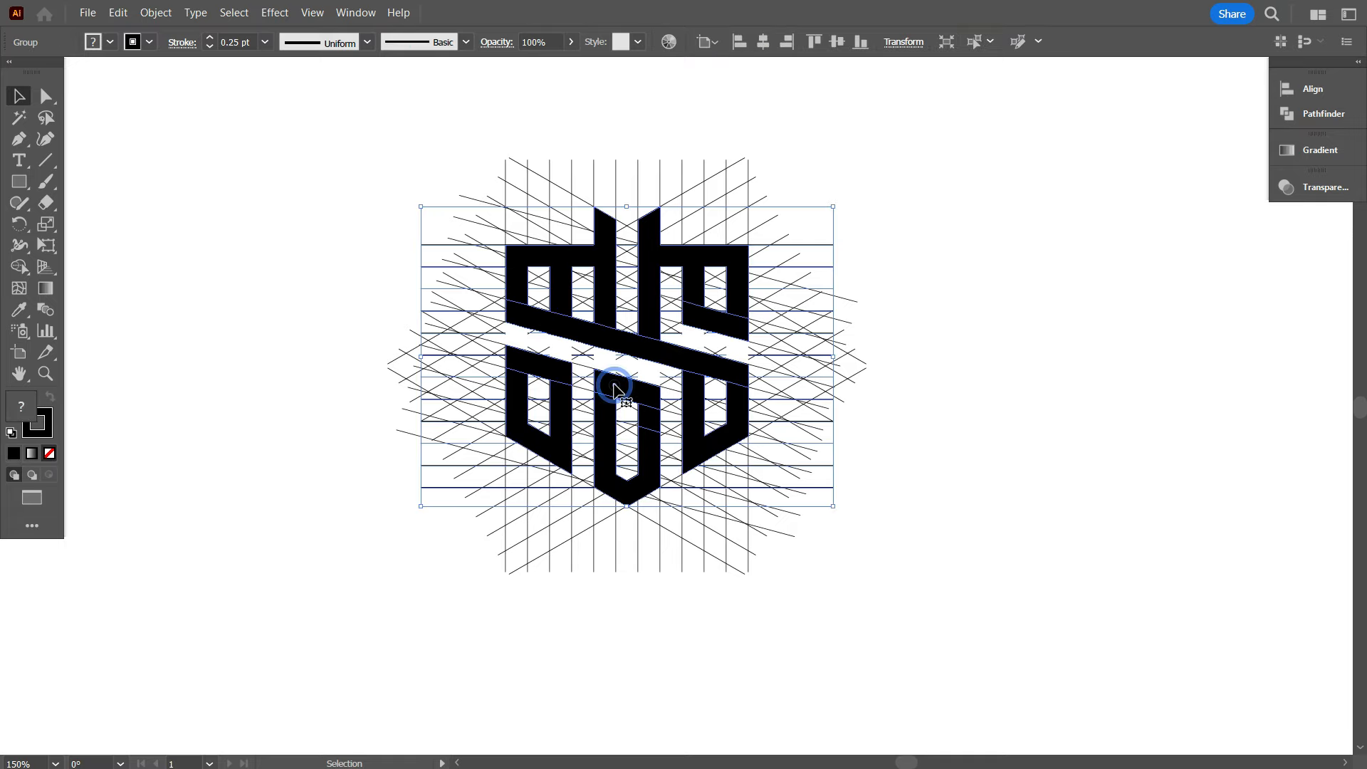
pyautogui.rightClick(615, 316)
pyautogui.click(702, 542)
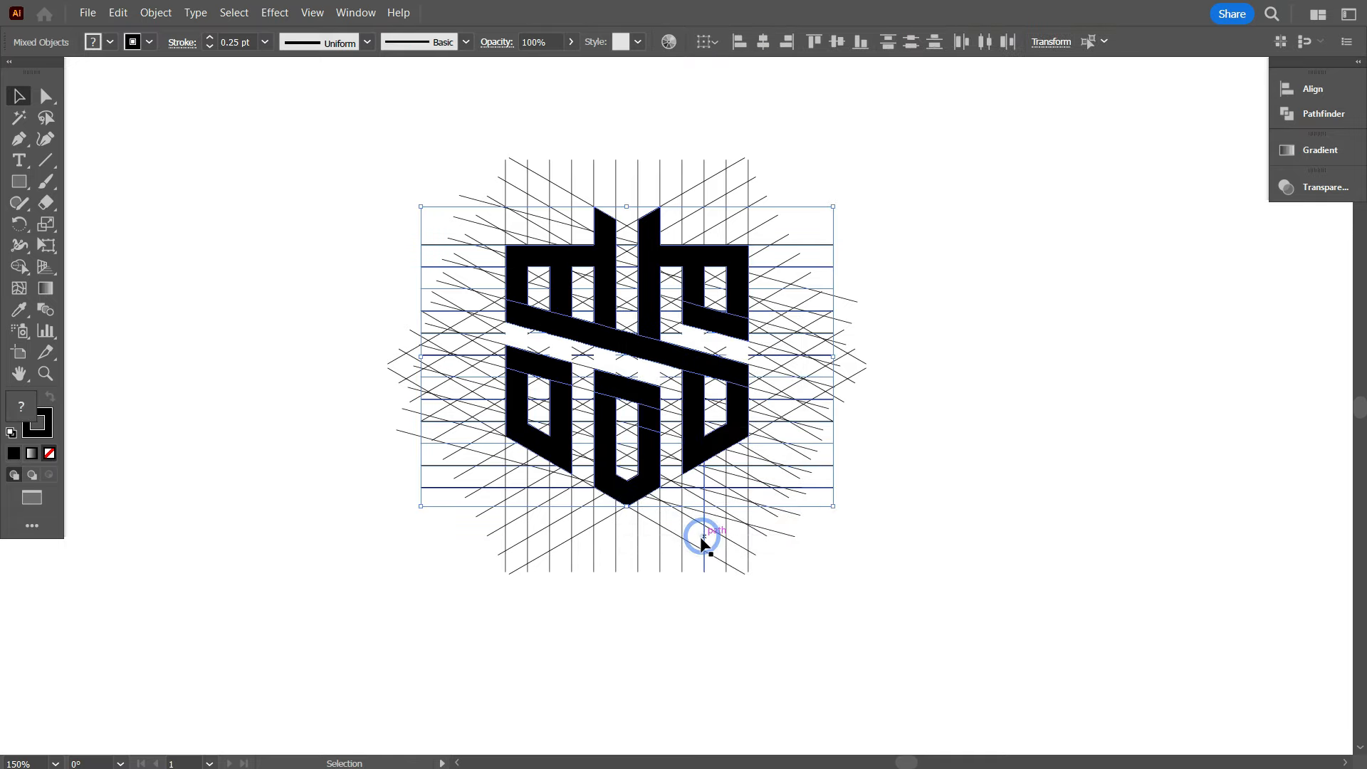
pyautogui.click(684, 664)
pyautogui.click(650, 392)
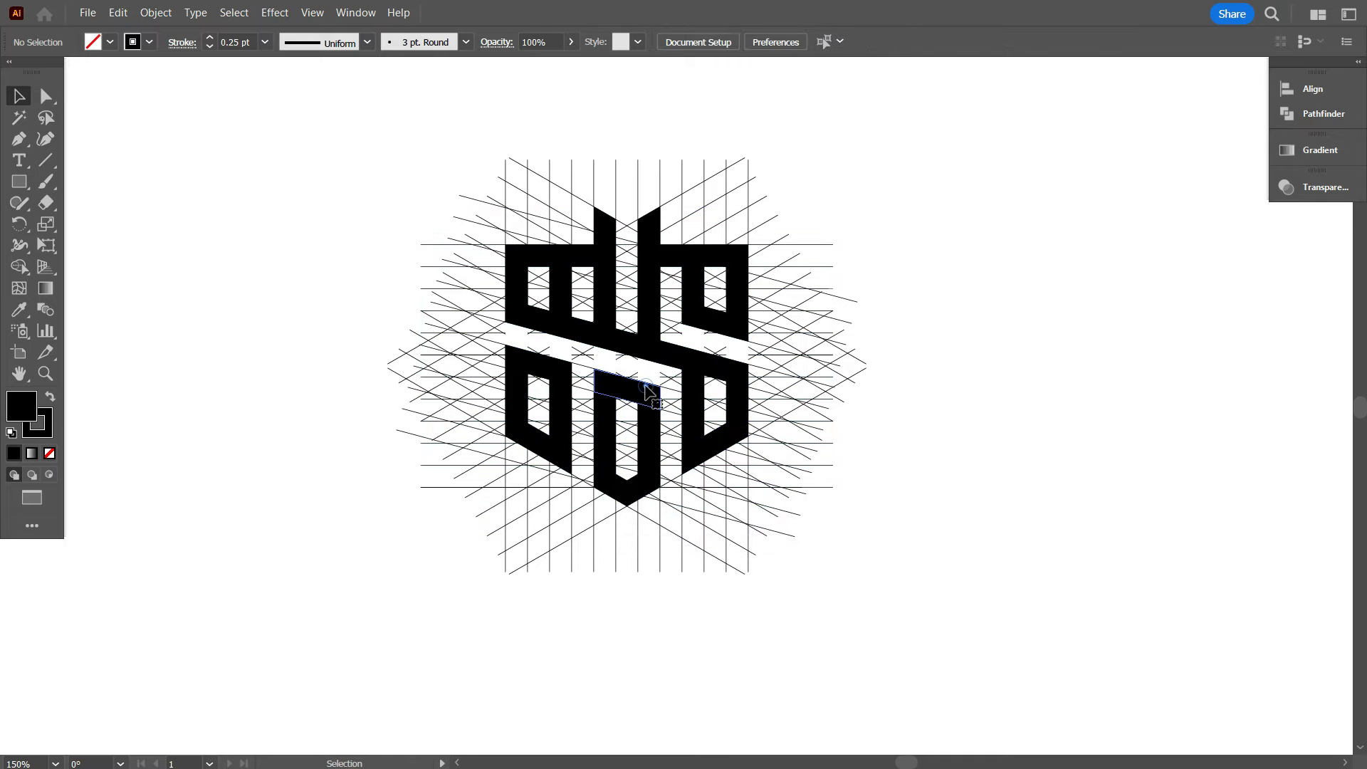
pyautogui.click(644, 593)
pyautogui.click(608, 457)
pyautogui.rightClick(605, 454)
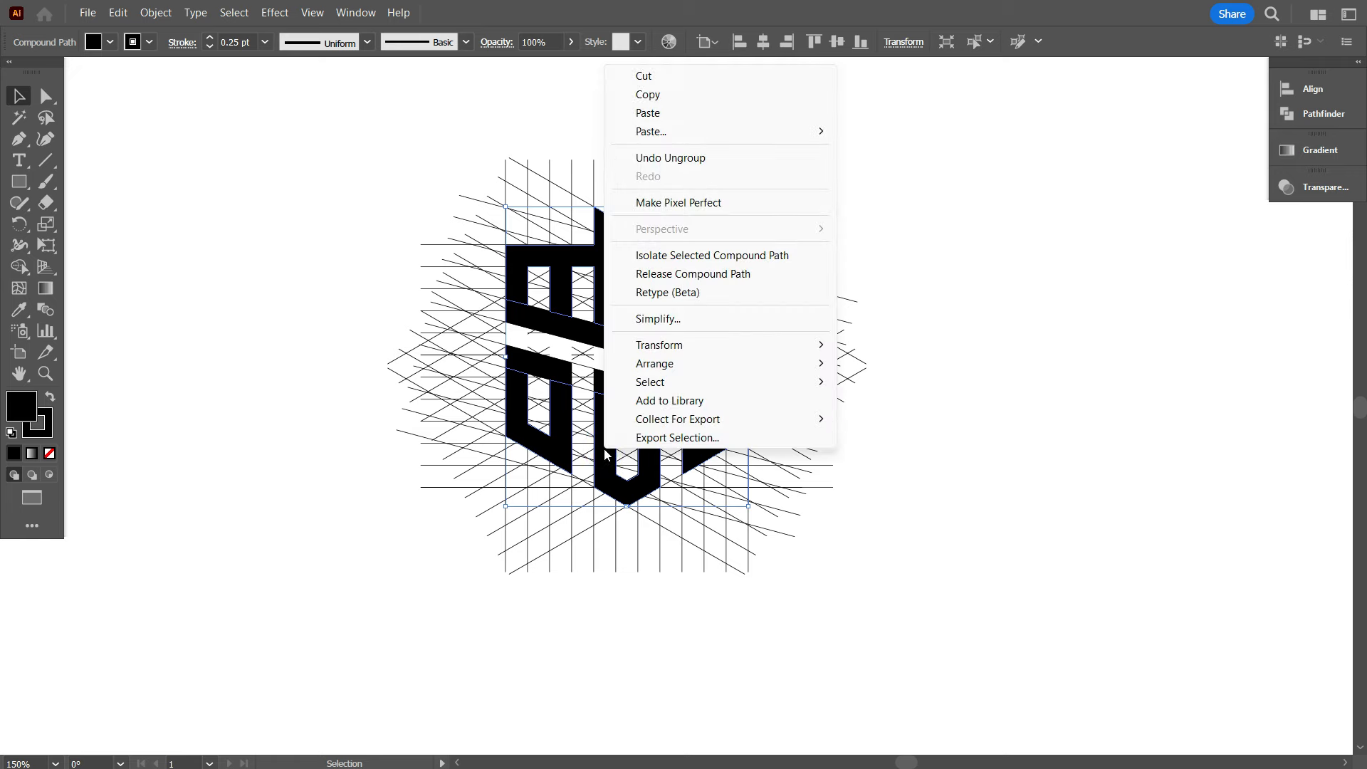
pyautogui.click(643, 634)
# Step: Select all the black logo pieces together, move them clear of the line grid to its right side, and deselect them
pyautogui.click(559, 417)
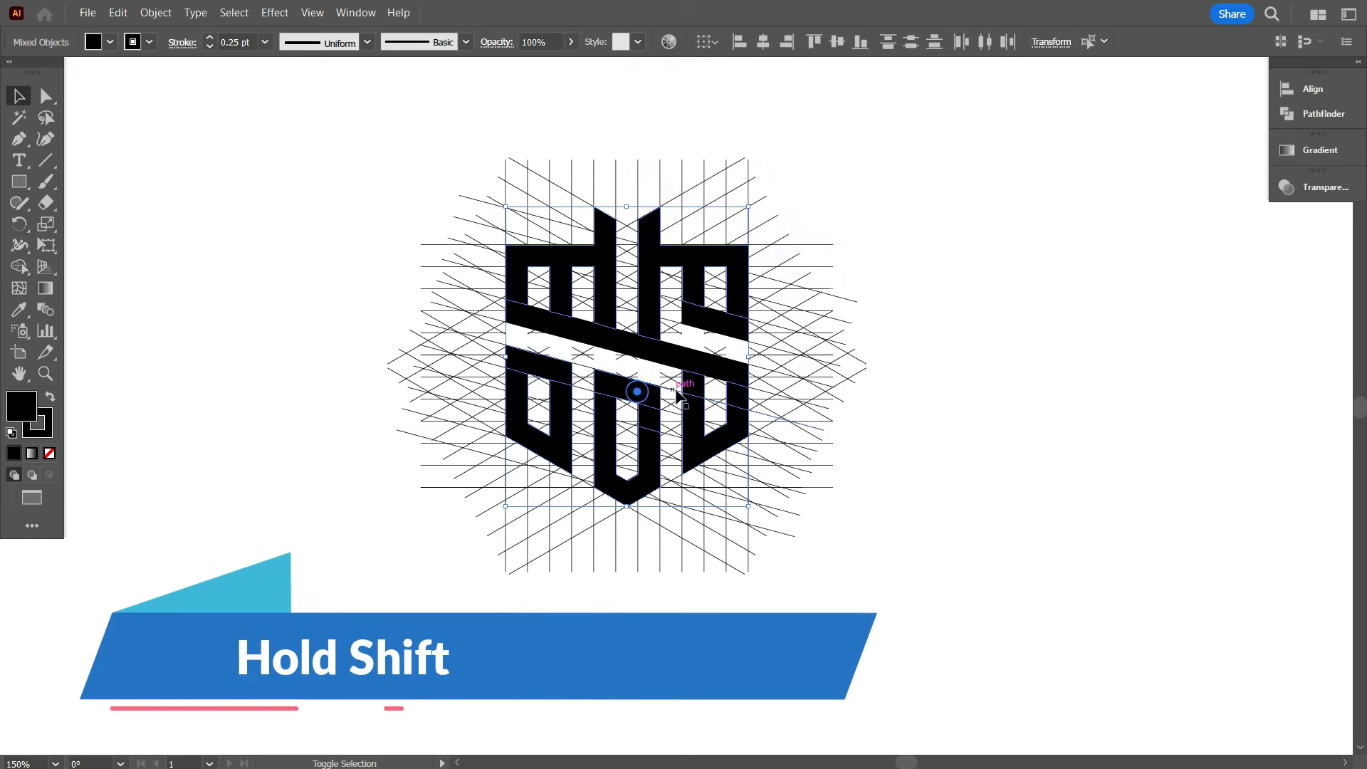
pyautogui.keyDown('shift'); pyautogui.click(638, 391); pyautogui.keyUp('shift')
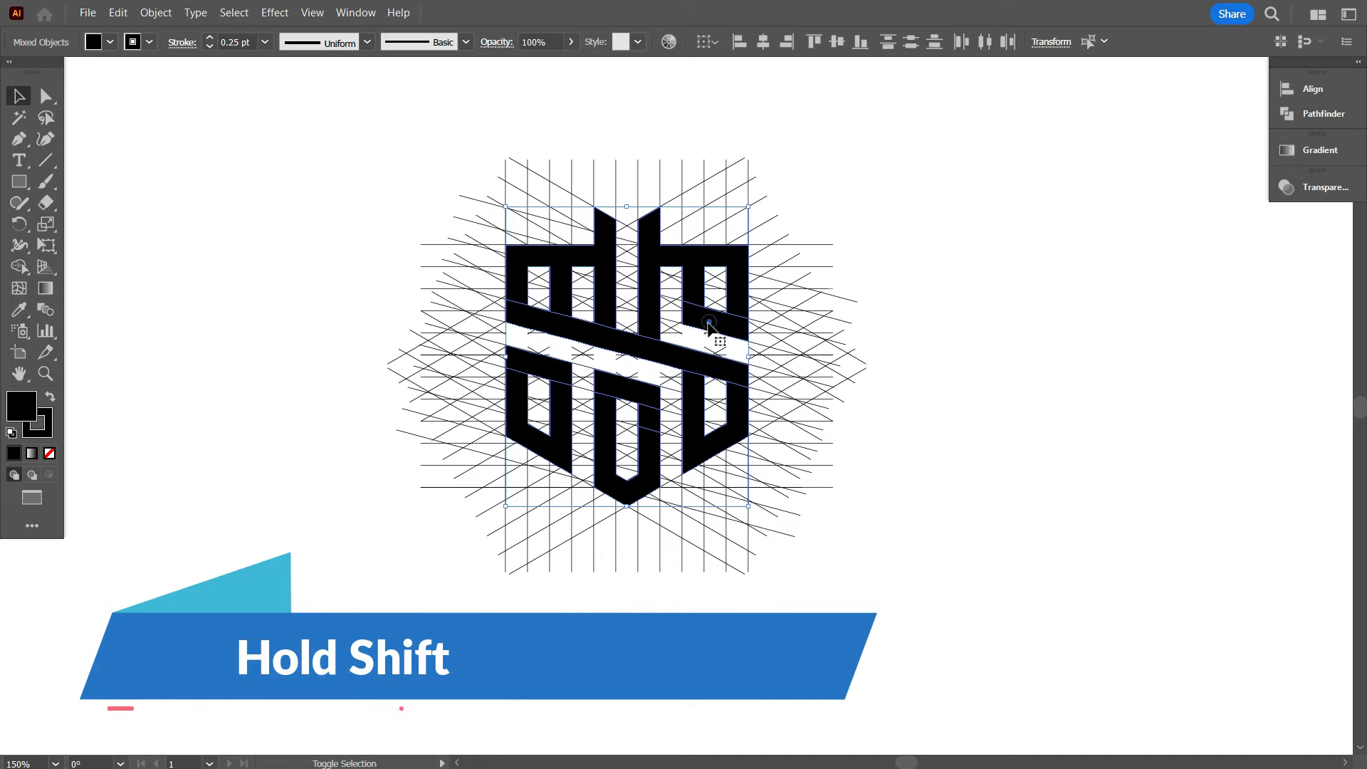
pyautogui.moveTo(650, 301); pyautogui.dragTo(1043, 348)
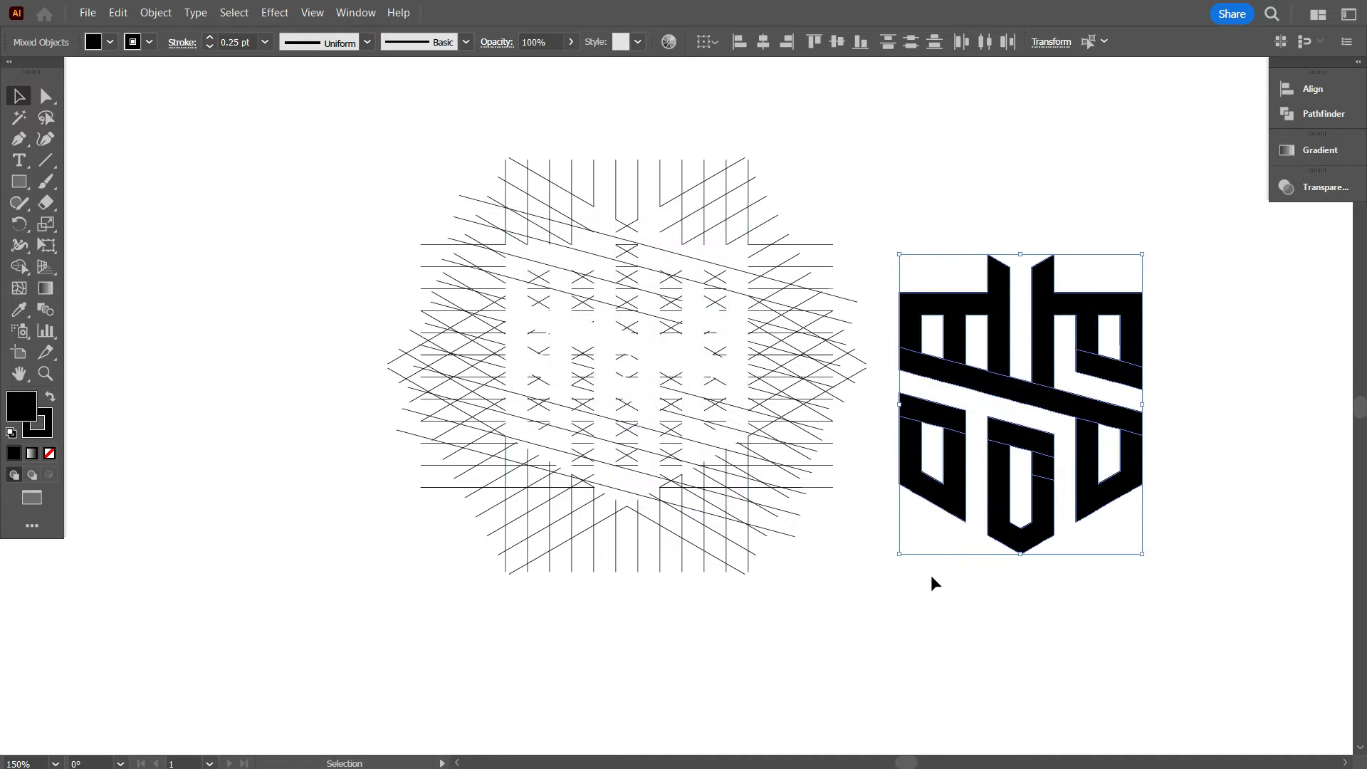
pyautogui.click(937, 615)
# Step: Delete all the leftover grid lines beside the logo
pyautogui.scroll(1, 947, 606)
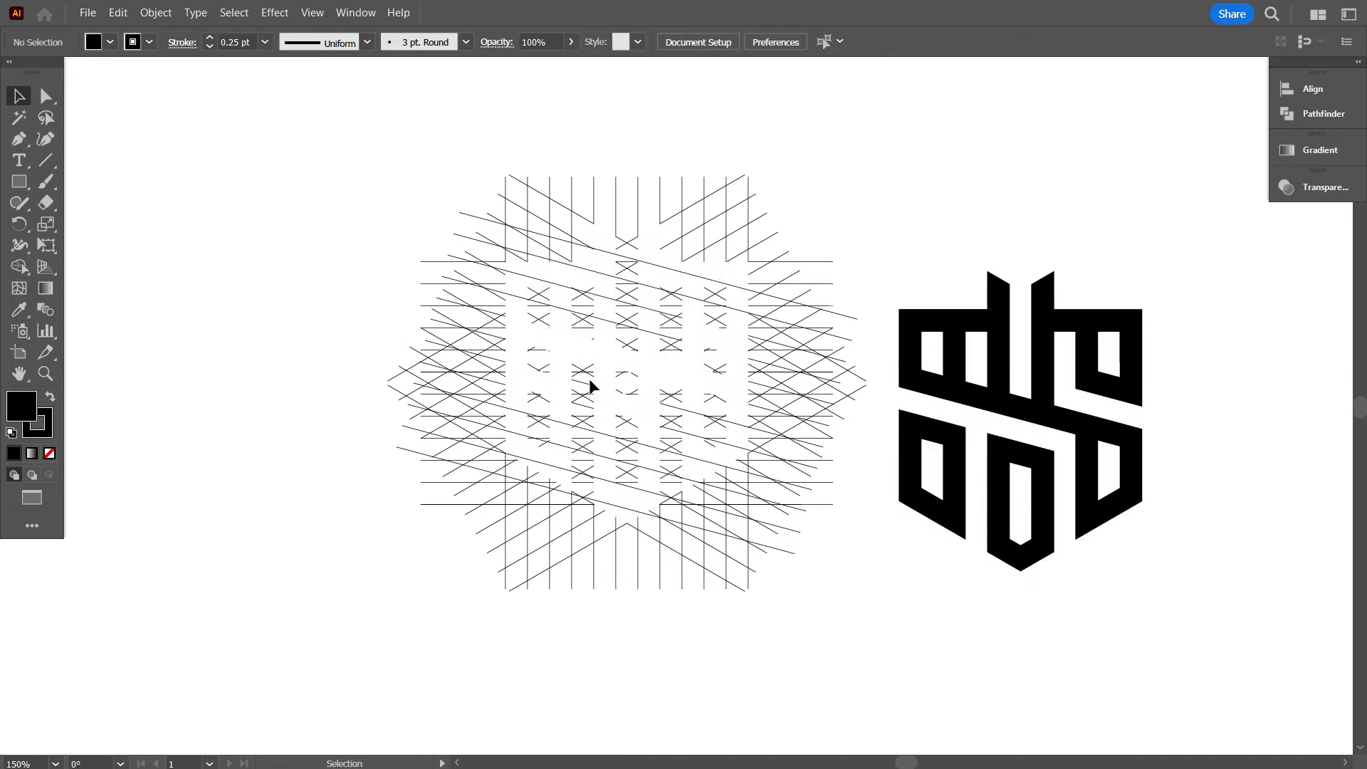
pyautogui.moveTo(533, 345); pyautogui.dragTo(855, 591)
pyautogui.press('Delete')
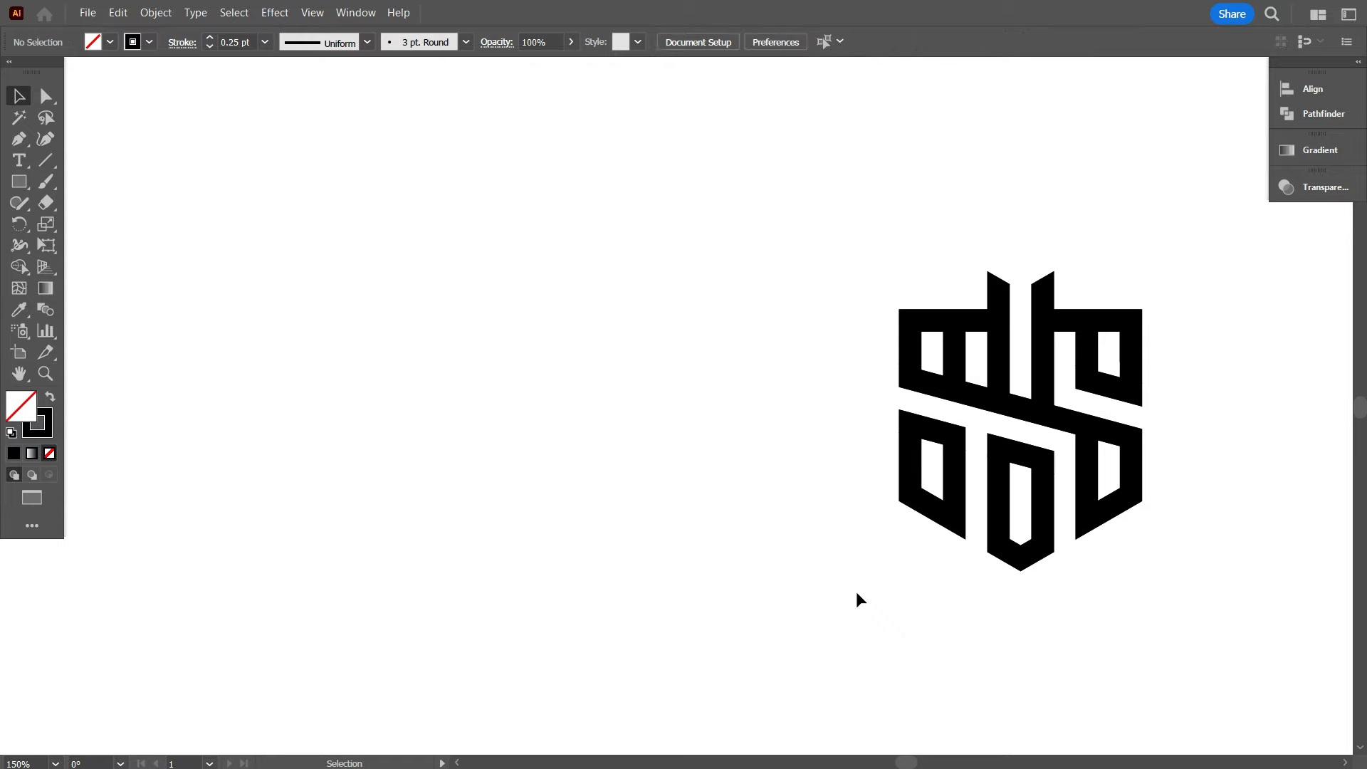
# Step: Move all the logo pieces back near the middle of the canvas and unite them with Pathfinder
pyautogui.moveTo(830, 247); pyautogui.dragTo(1233, 630)
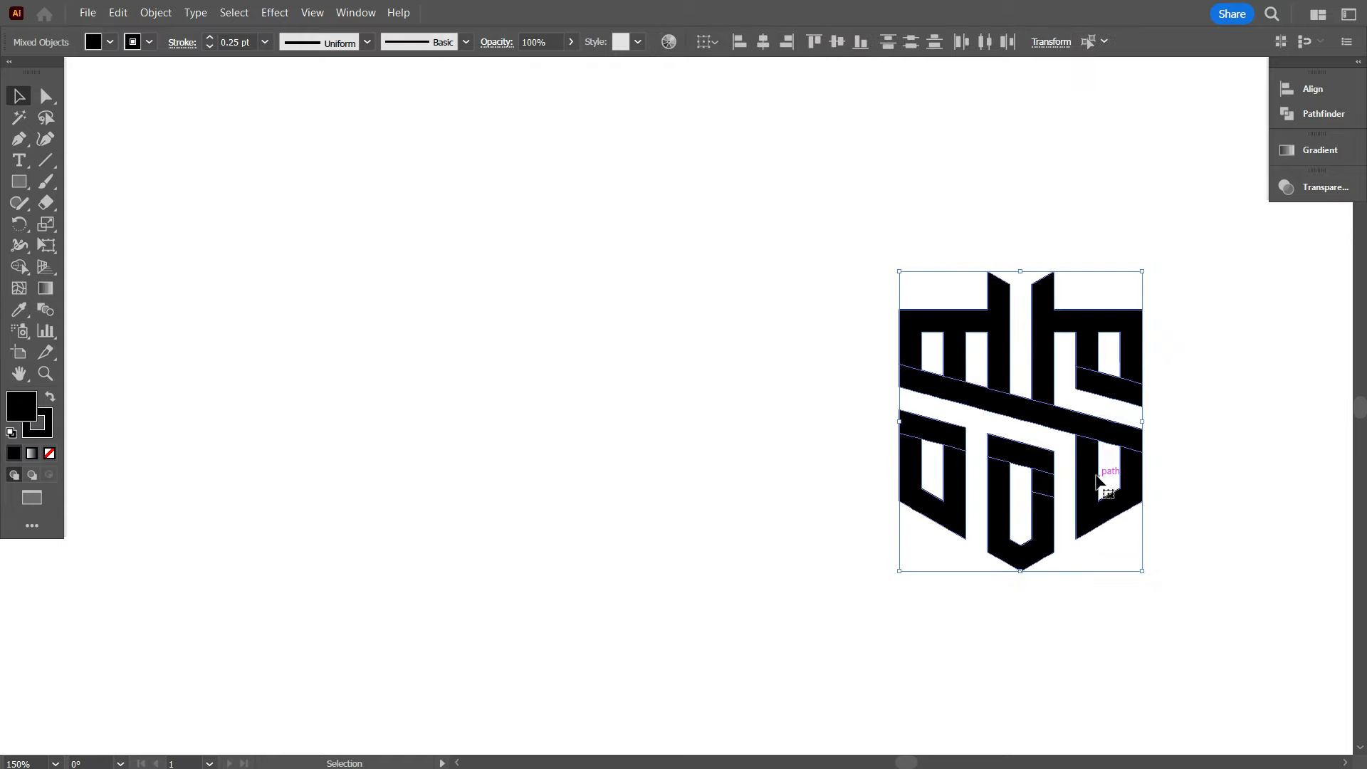
pyautogui.moveTo(1100, 467); pyautogui.dragTo(679, 432)
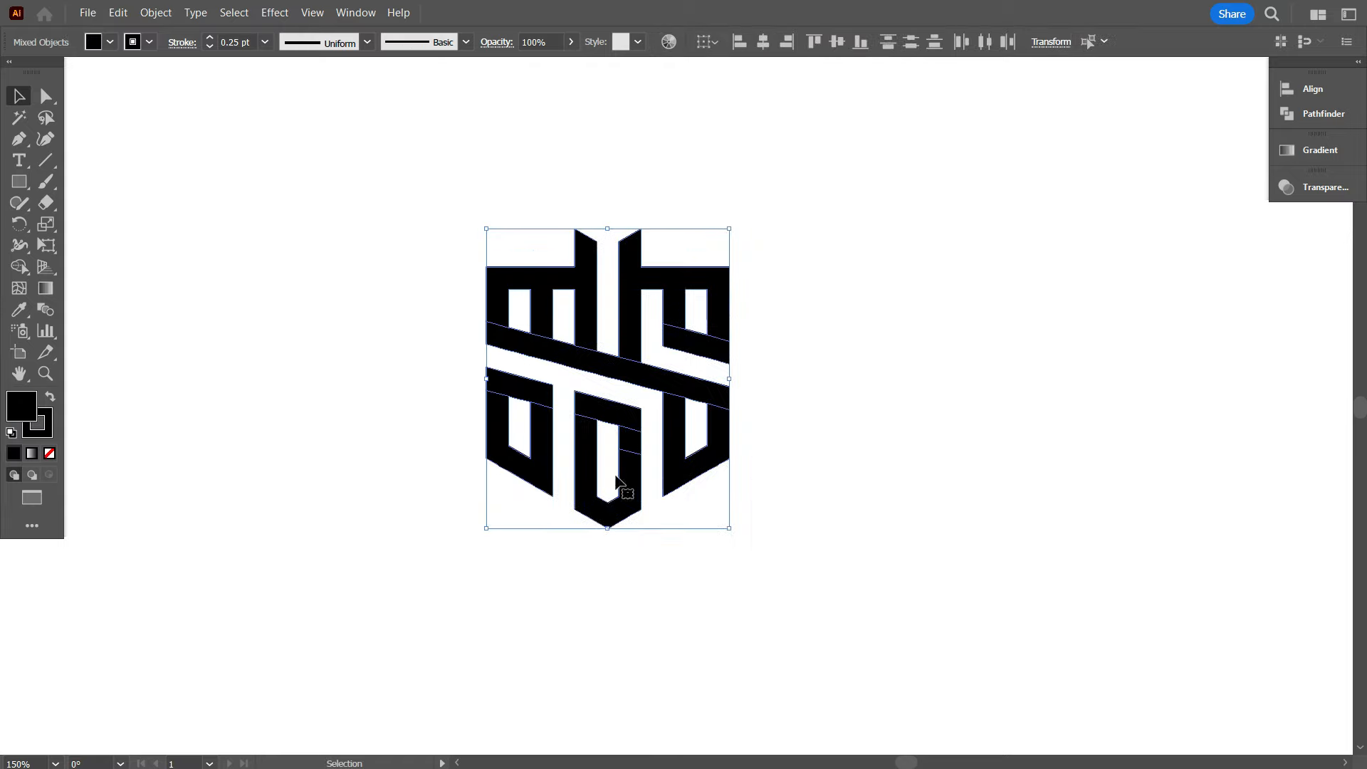
pyautogui.click(1303, 114)
pyautogui.click(1079, 130)
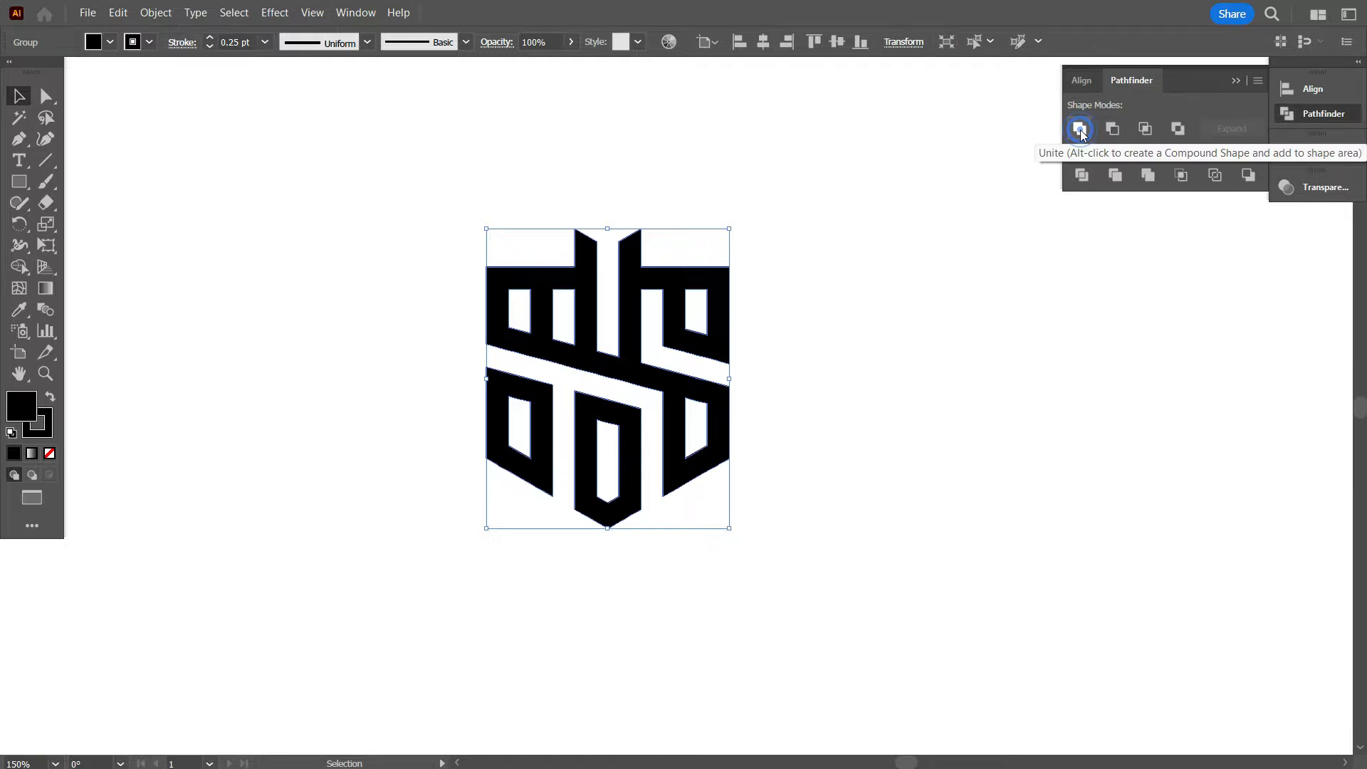